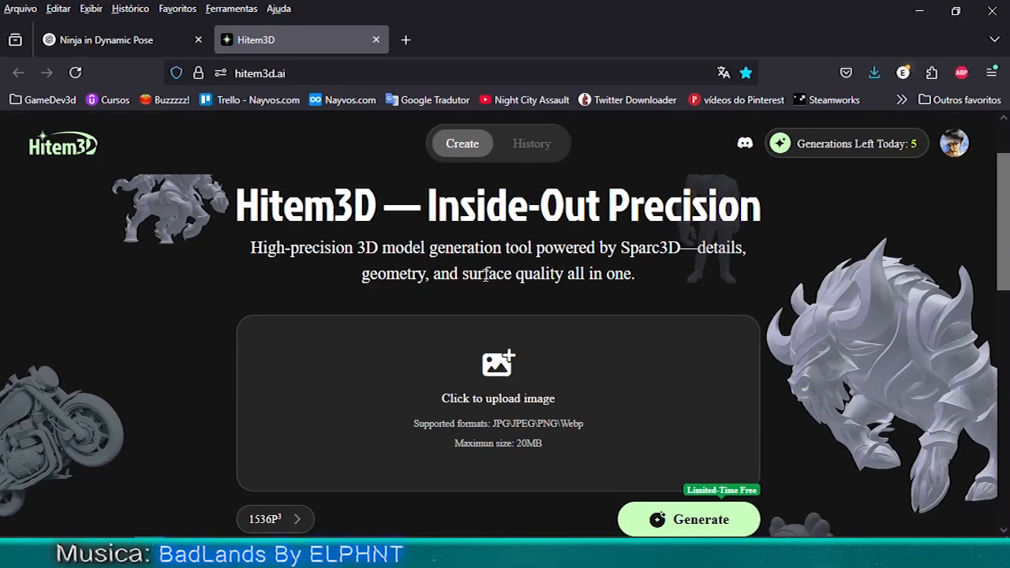
Generate a 3D model from Ninja.png in the ChatGPTImagens folder and inspect the result up close.
left_click(425, 330)
left_click(544, 159)
double_click(260, 198)
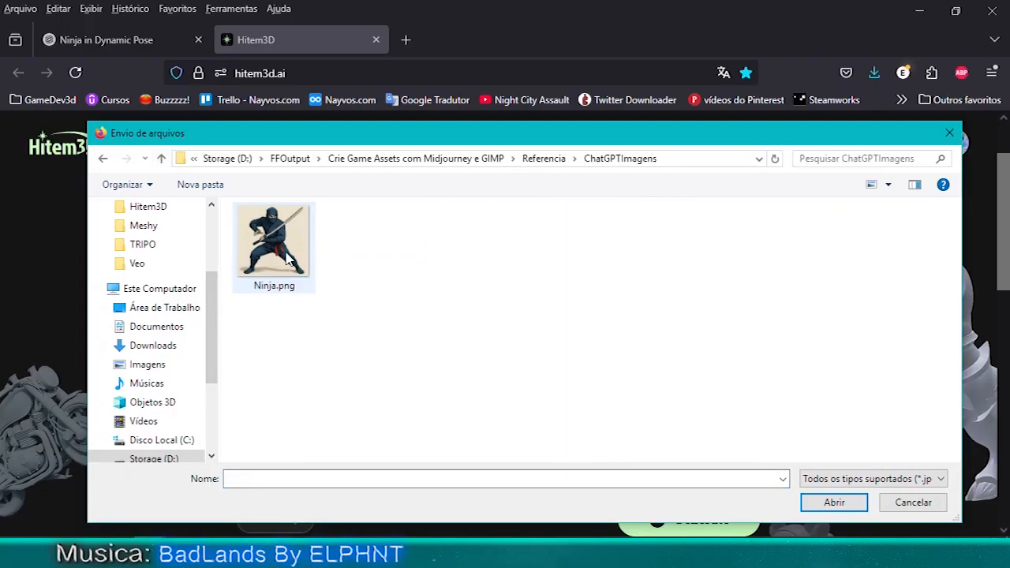
double_click(274, 241)
left_click(687, 437)
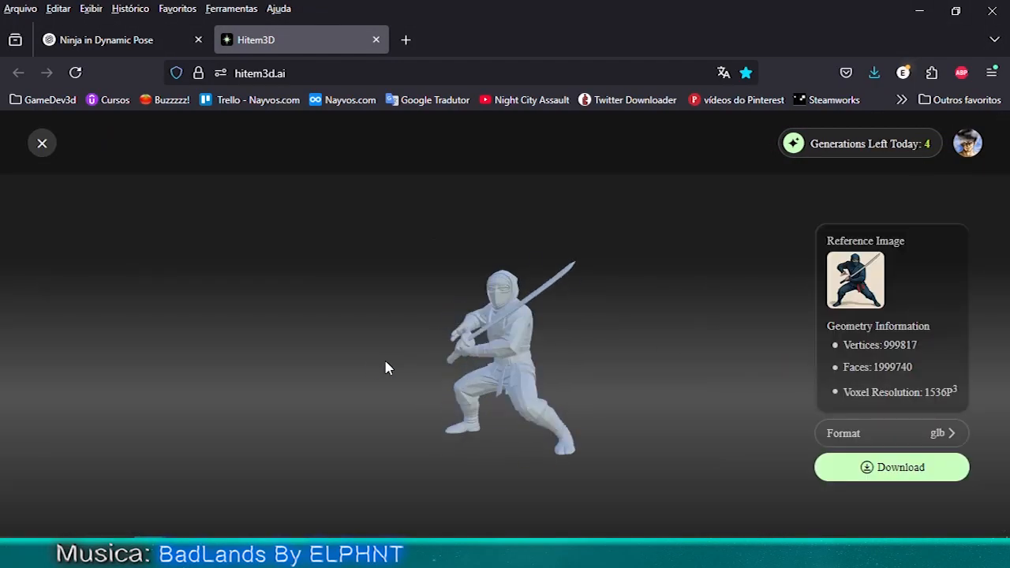
scroll(386, 367, "up", 5)
left_click_drag(386, 368, 444, 285)
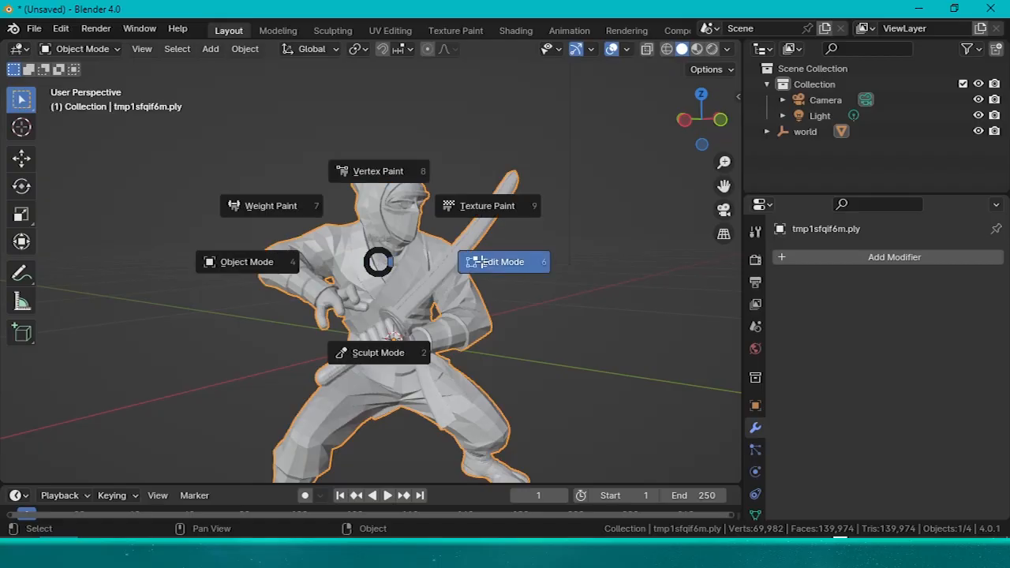
Switch the ninja mesh to Edit Mode in Blender and examine its topology around the head and sword.
left_click(501, 261)
scroll(500, 261, "up", 3)
middle_click_drag(500, 262, 458, 279)
scroll(262, 220, "down", 3)
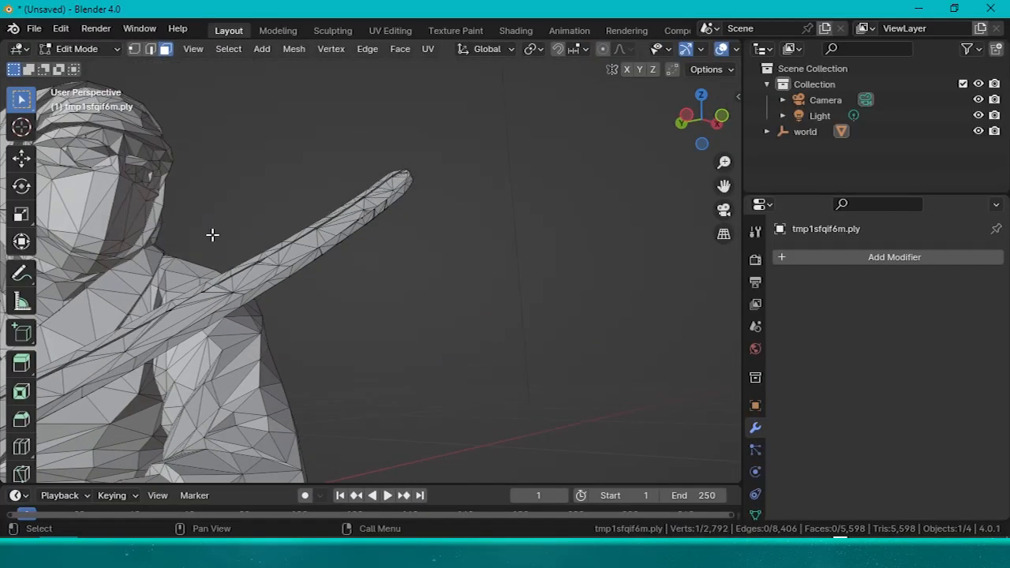
scroll(341, 329, "up", 5)
scroll(341, 328, "down", 4)
middle_click_drag(341, 328, 461, 462)
scroll(305, 345, "down", 5)
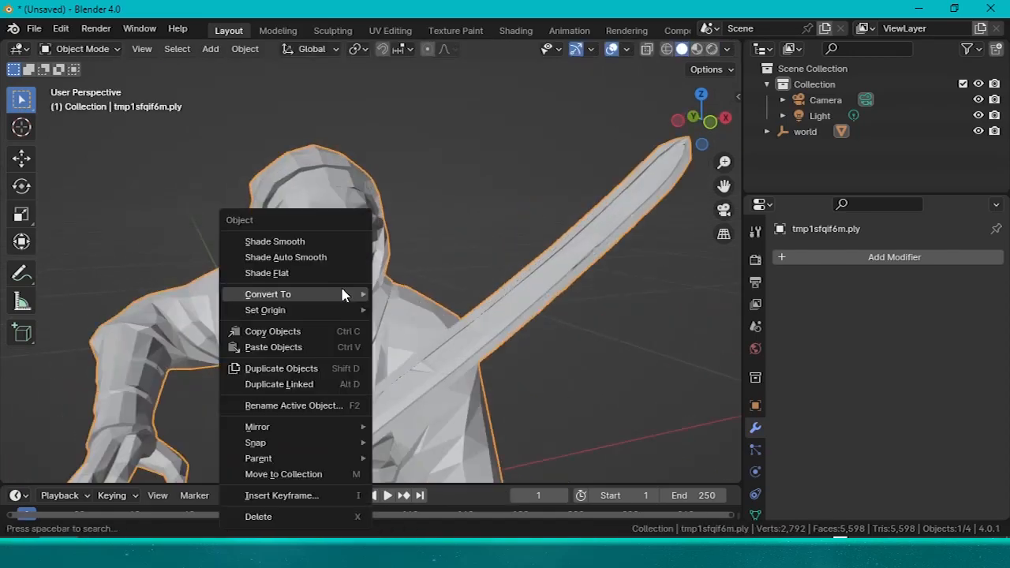
Apply Shade Smooth to the ninja object and check its surface.
left_click(293, 239)
scroll(439, 354, "up", 3)
scroll(439, 354, "down", 3)
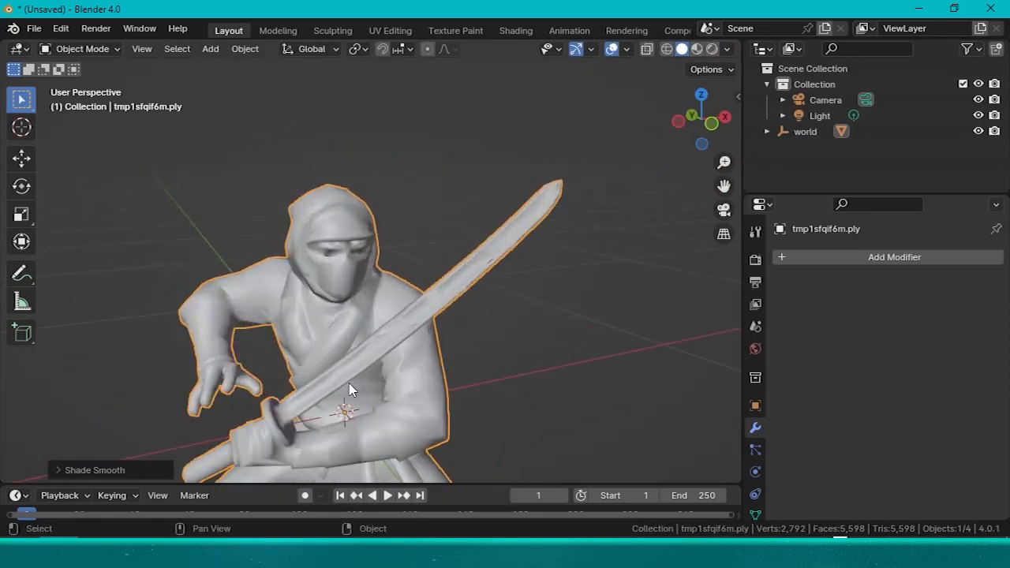
Create a vertex group for the ninja's hands and eye area, and bring up the mesh's material settings.
left_click(755, 474)
left_click(909, 452)
left_click(884, 268)
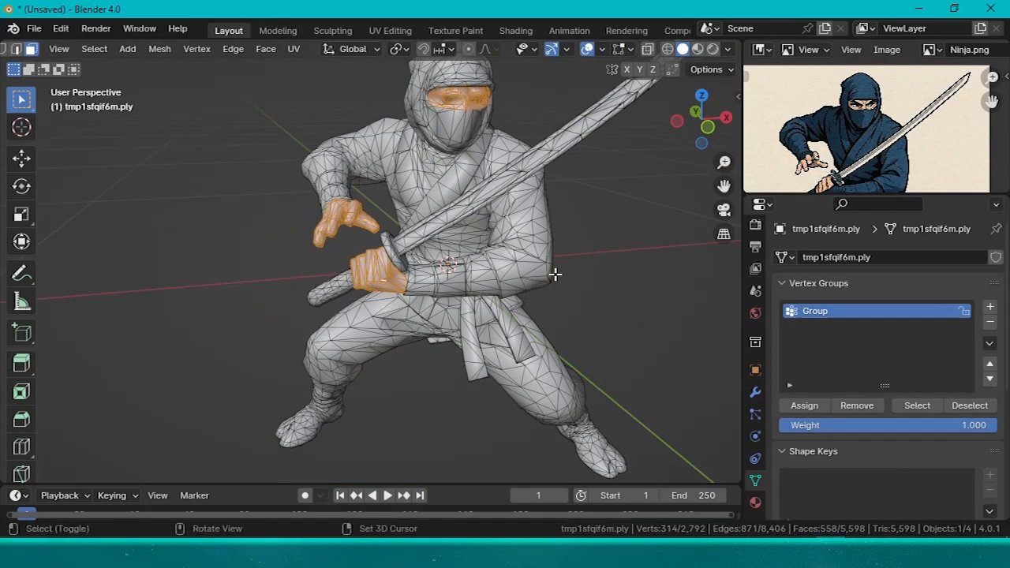
left_click(755, 502)
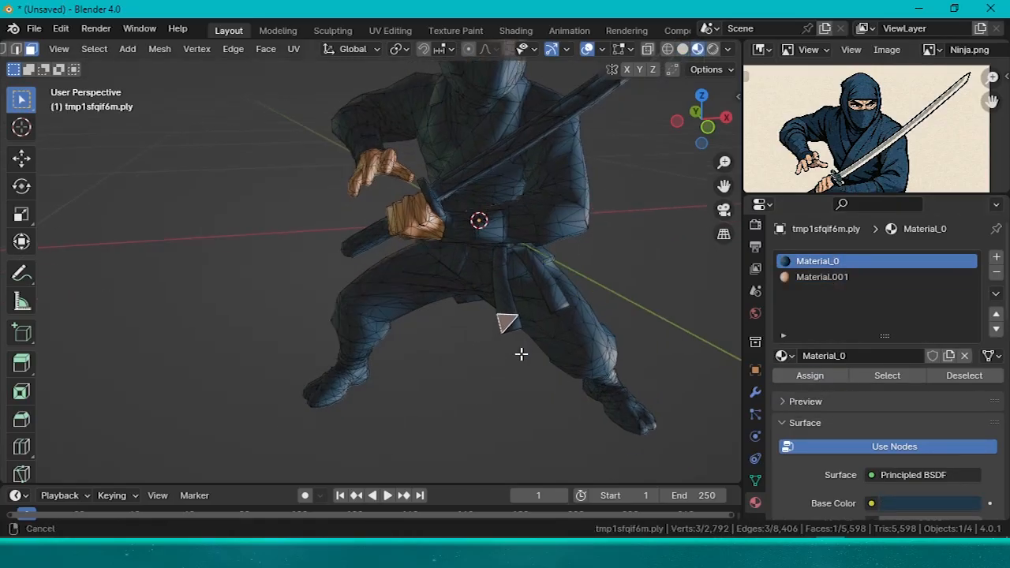
Review the coloured ninja from the front and render the image.
middle_click_drag(520, 354, 573, 277)
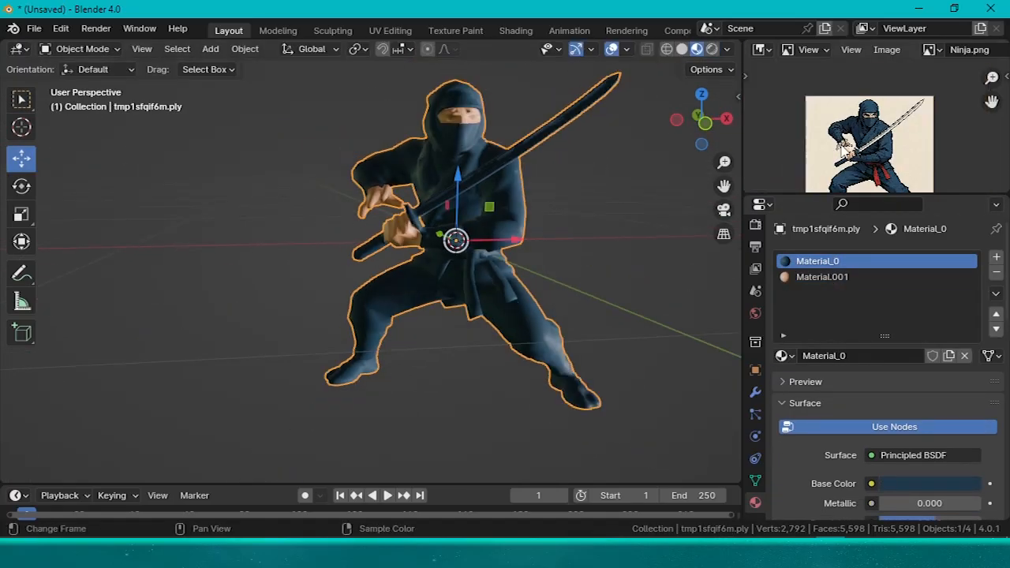
middle_click_drag(573, 277, 594, 257)
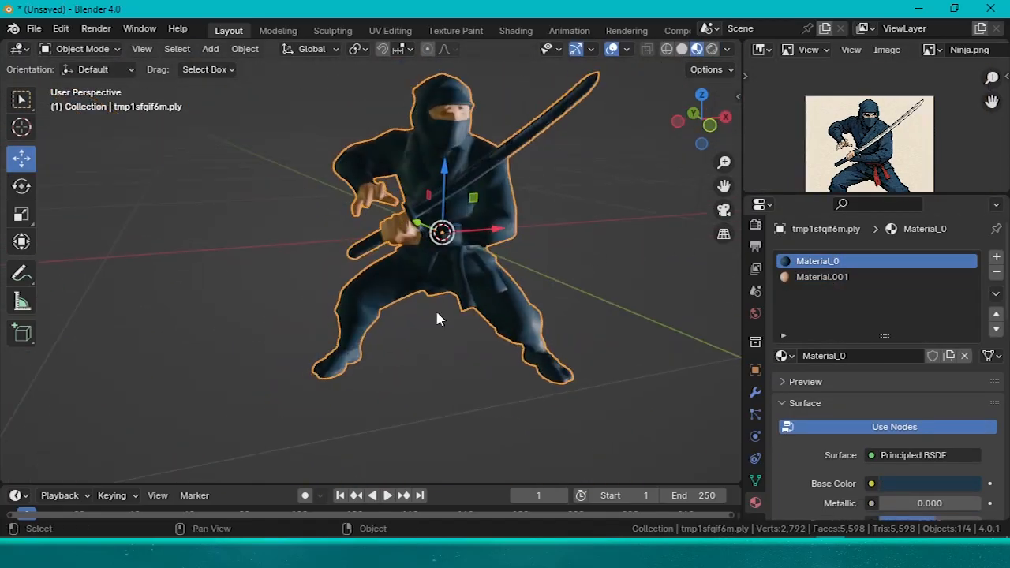
key("F12")
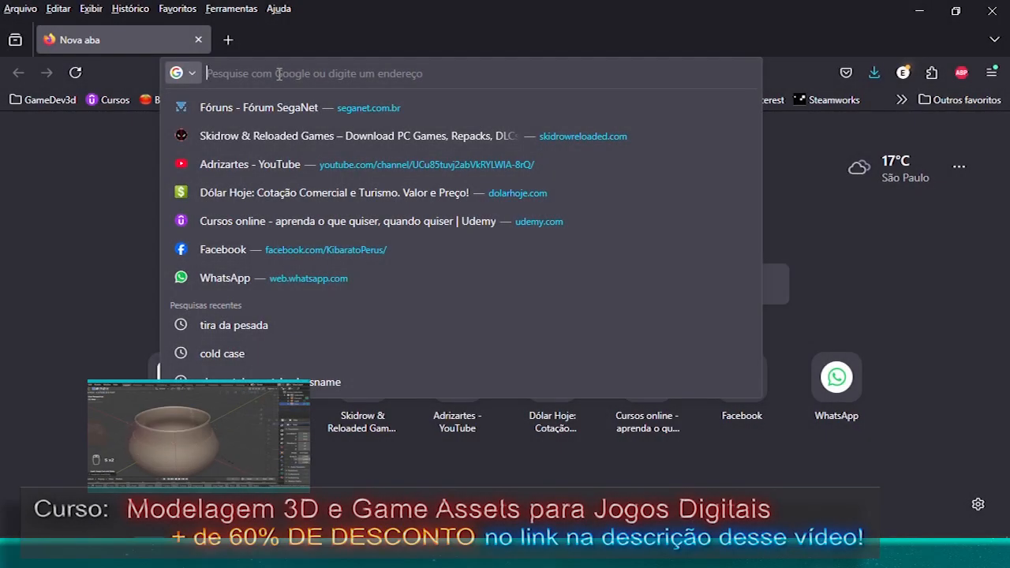
Switch to the web browser, load chatgpt.com and open its image gallery.
type("chatgpt.com")
key("Return")
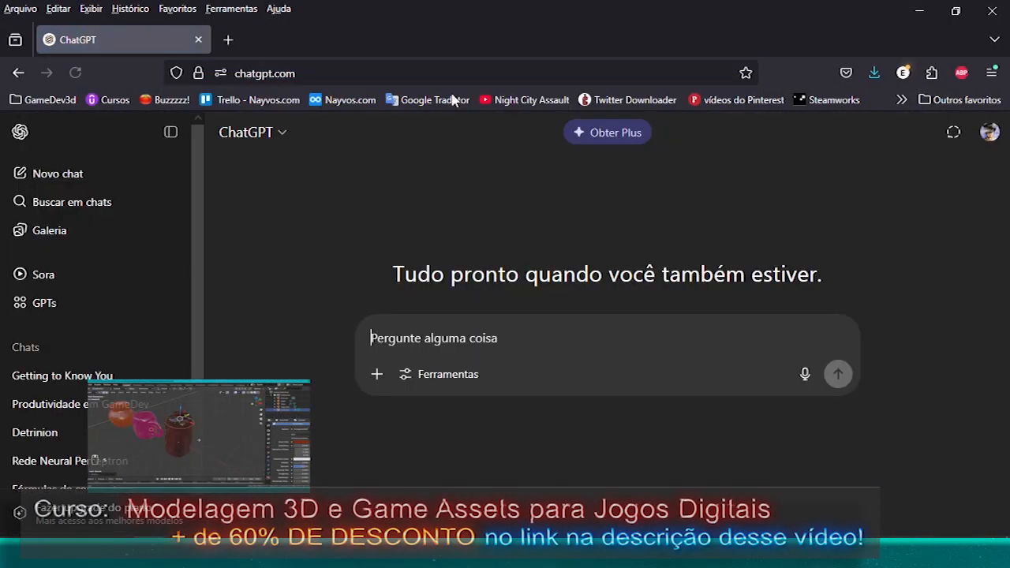
left_click(42, 244)
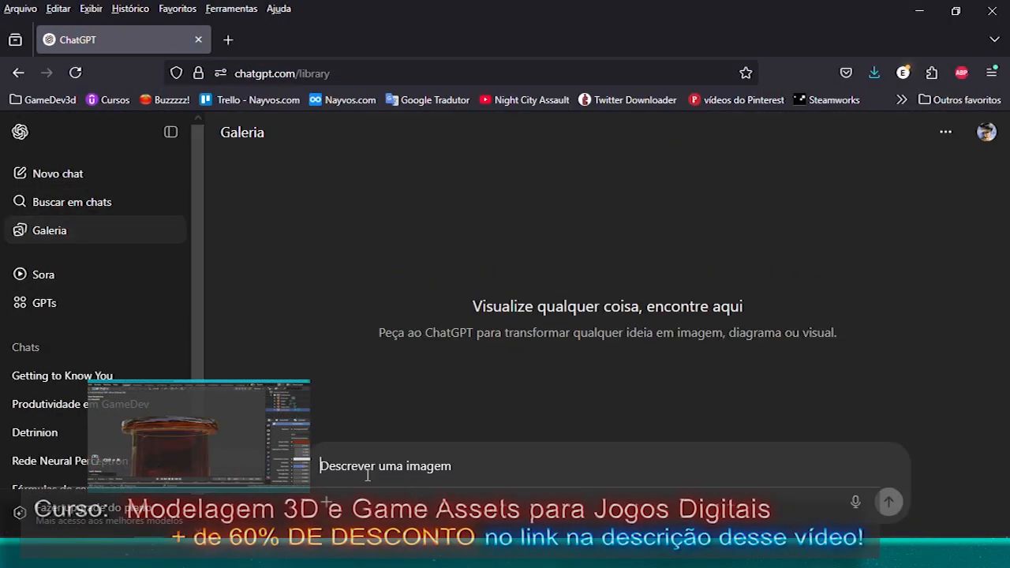
Copy the prompt "Ninja with blue clothing, red belt on the waist, holding his sword in guard in a dynamic pose" from the notes app and submit it.
left_click(166, 553)
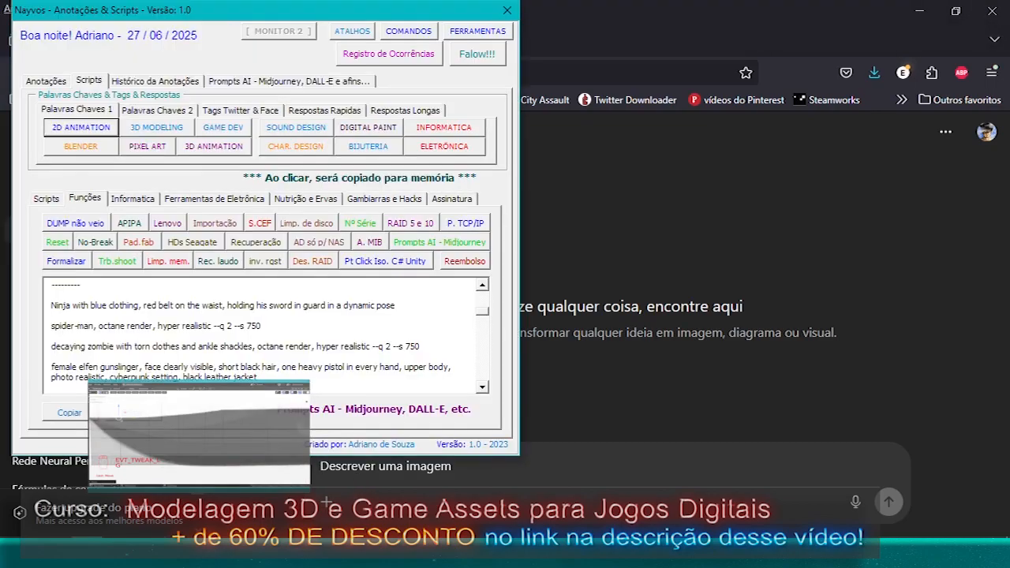
left_click(44, 312)
key("ctrl+c")
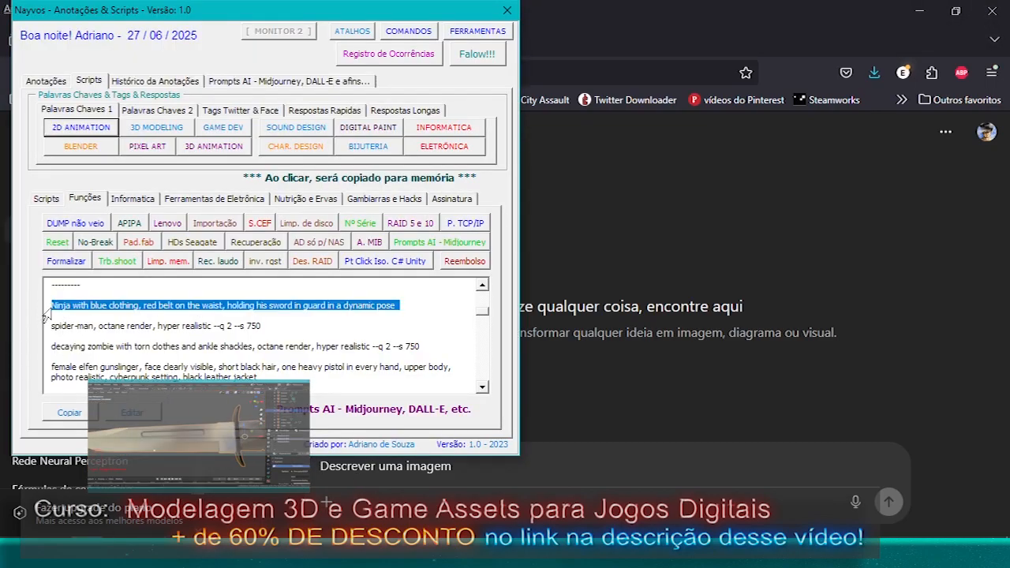
left_click(504, 471)
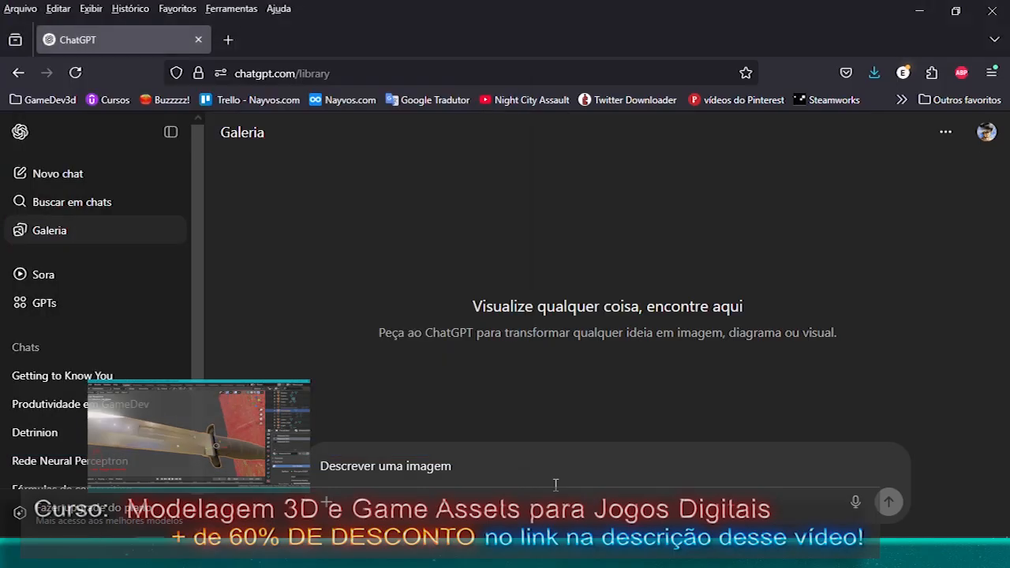
key("ctrl+v")
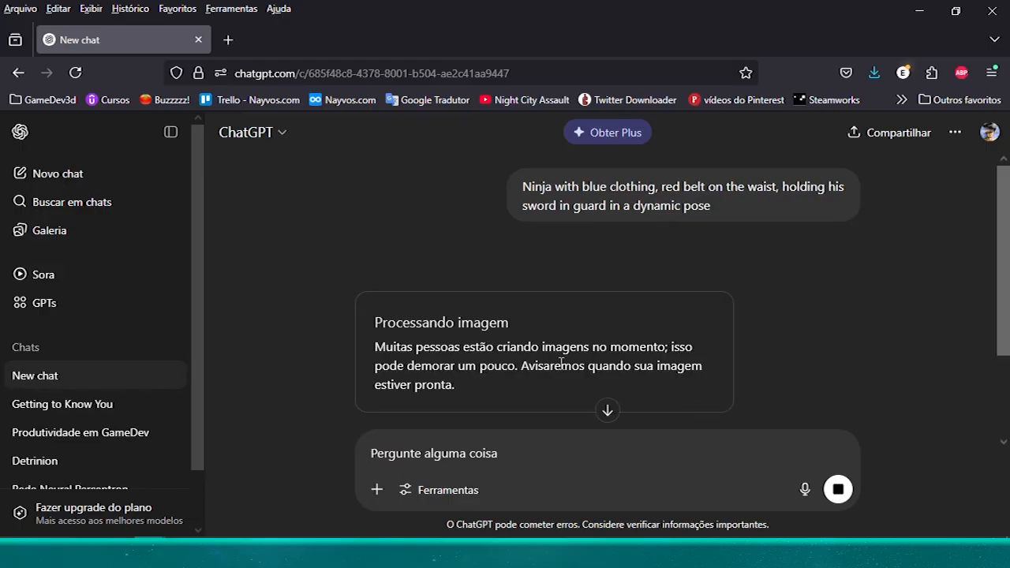
Follow the image generation and examine the finished ninja picture in the enlarged view.
scroll(514, 345, "down", 2)
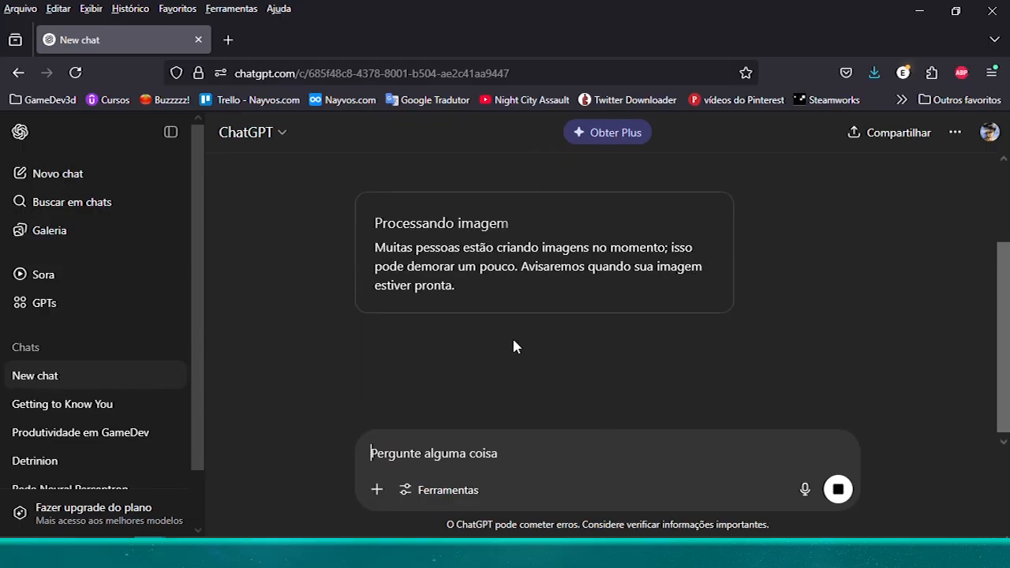
scroll(514, 345, "up", 2)
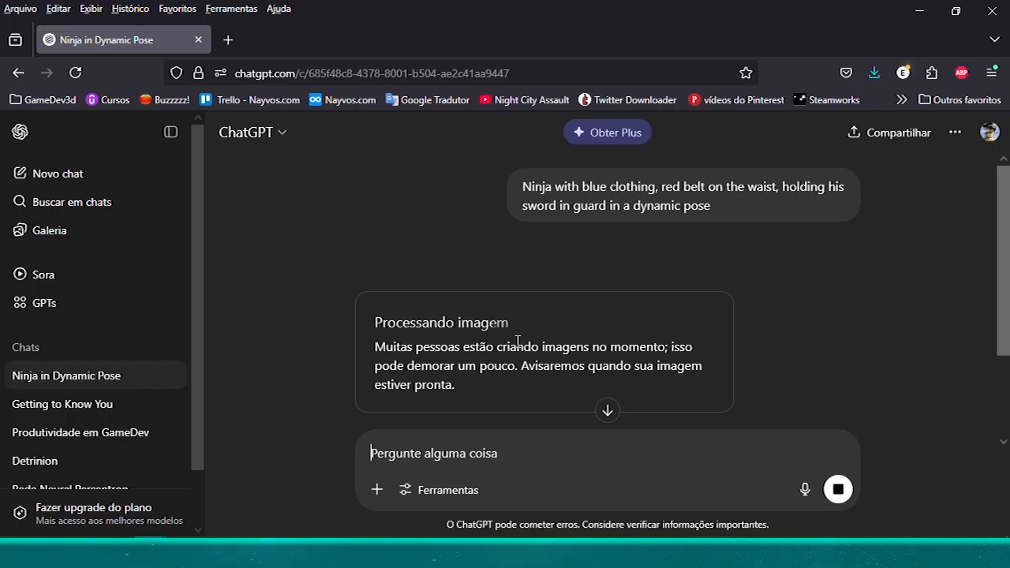
scroll(925, 329, "down", 3)
left_click(537, 316)
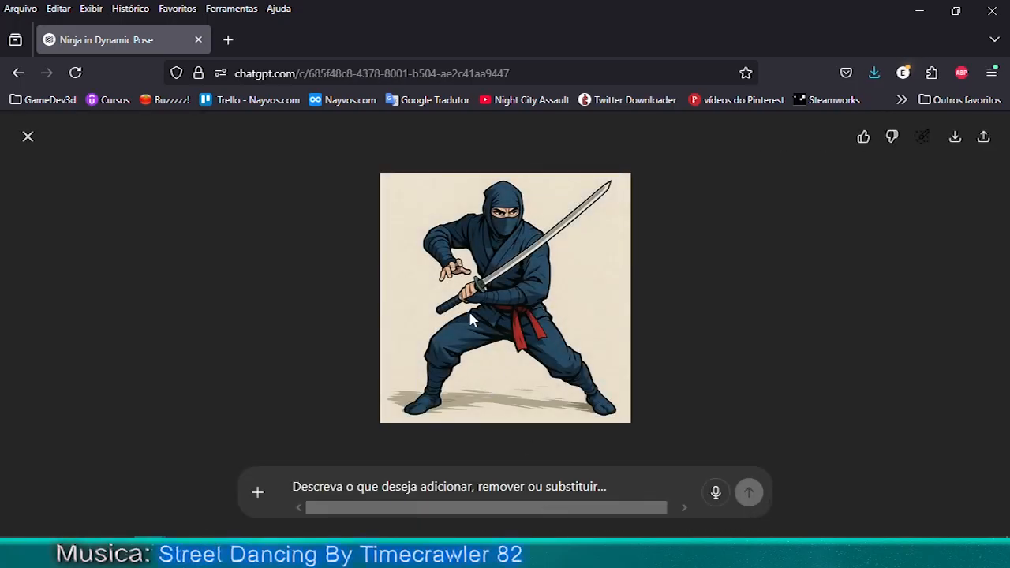
left_click(27, 136)
Start saving the generated image as Ninja.png and browse to the Referencia folder on Storage (D:).
scroll(545, 379, "down", 2)
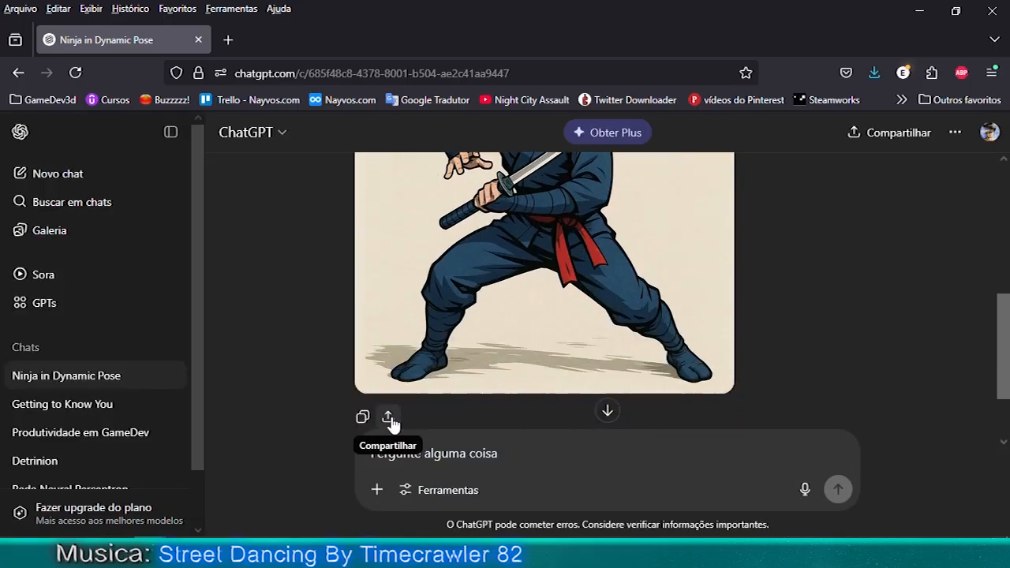
right_click(441, 315)
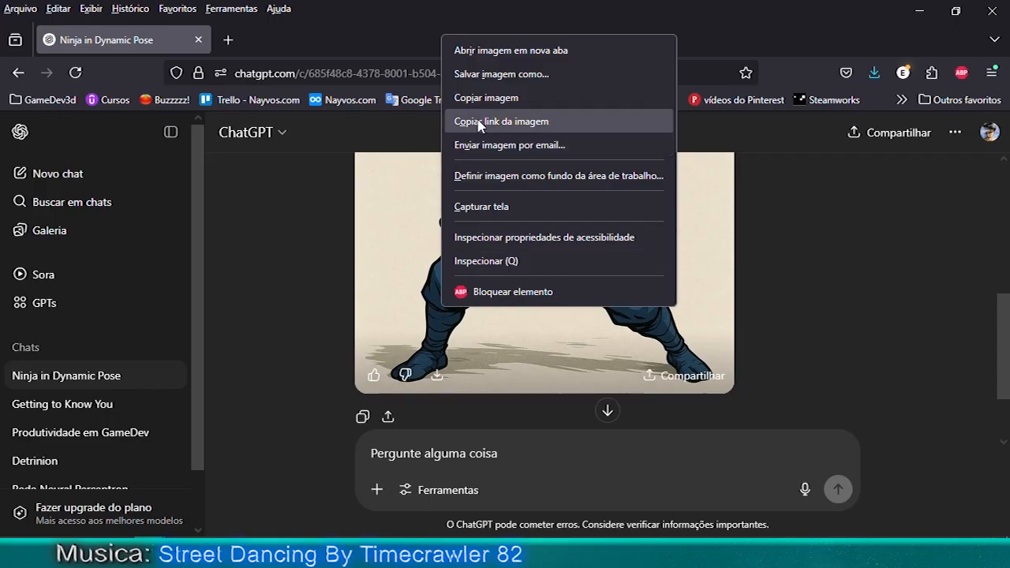
left_click(509, 74)
left_click(341, 446)
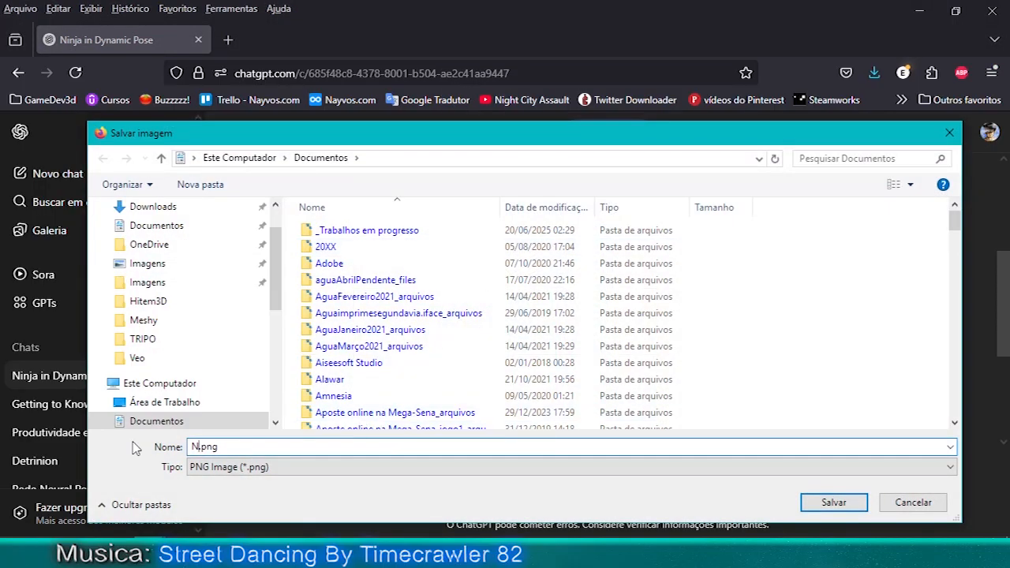
left_click(130, 358)
left_click(161, 158)
scroll(357, 332, "down", 3)
scroll(354, 330, "up", 3)
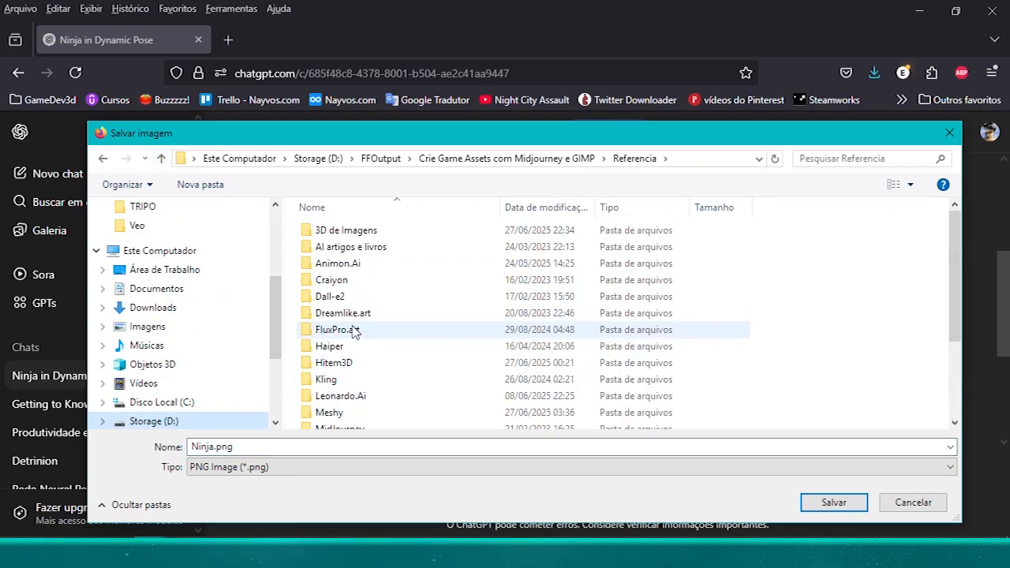
Create a folder named ChatGPTImagens inside Referencia and save the ninja image there.
left_click(202, 184)
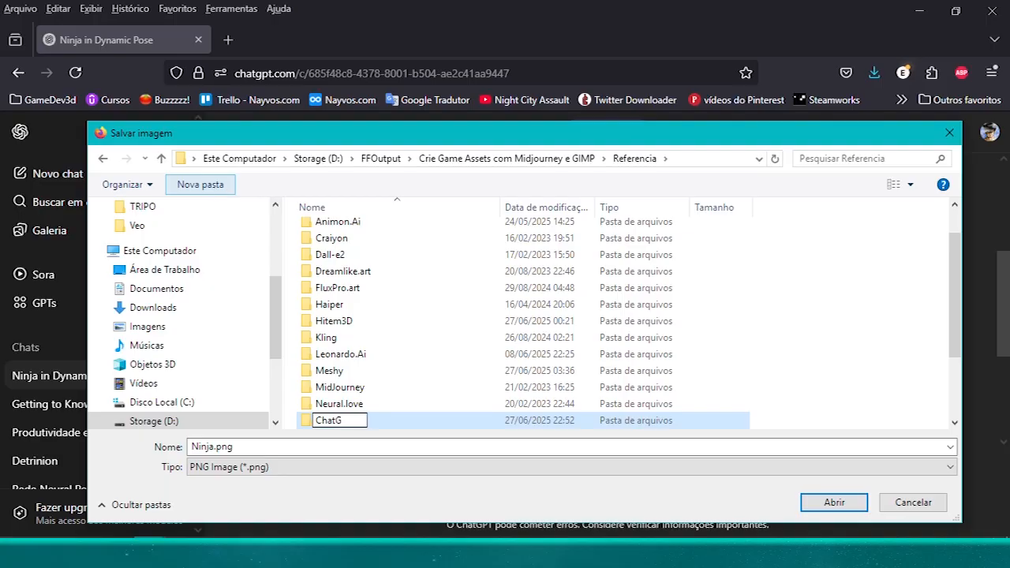
type("ChatGPTImagens")
key("Return")
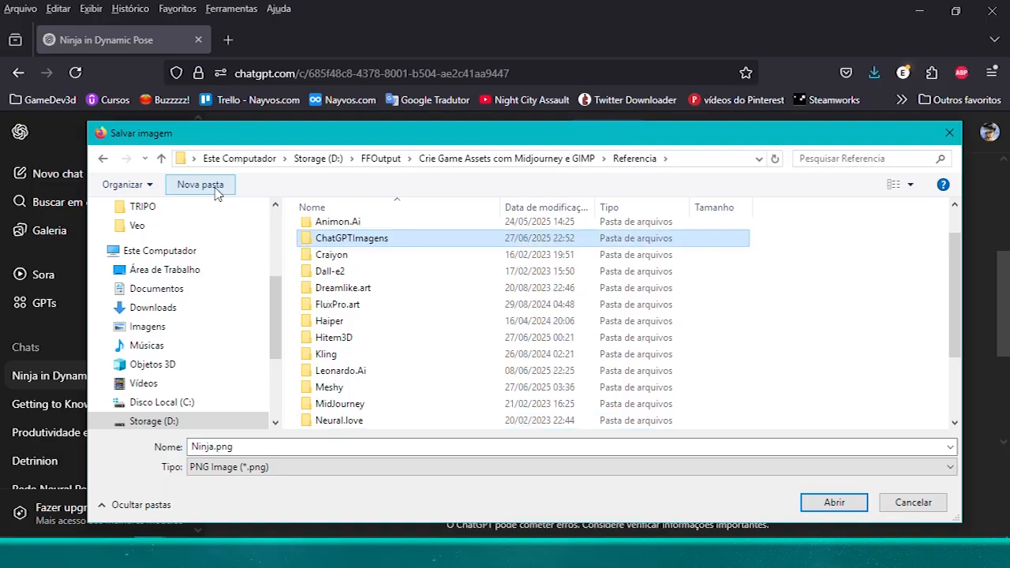
key("Return")
left_click(834, 503)
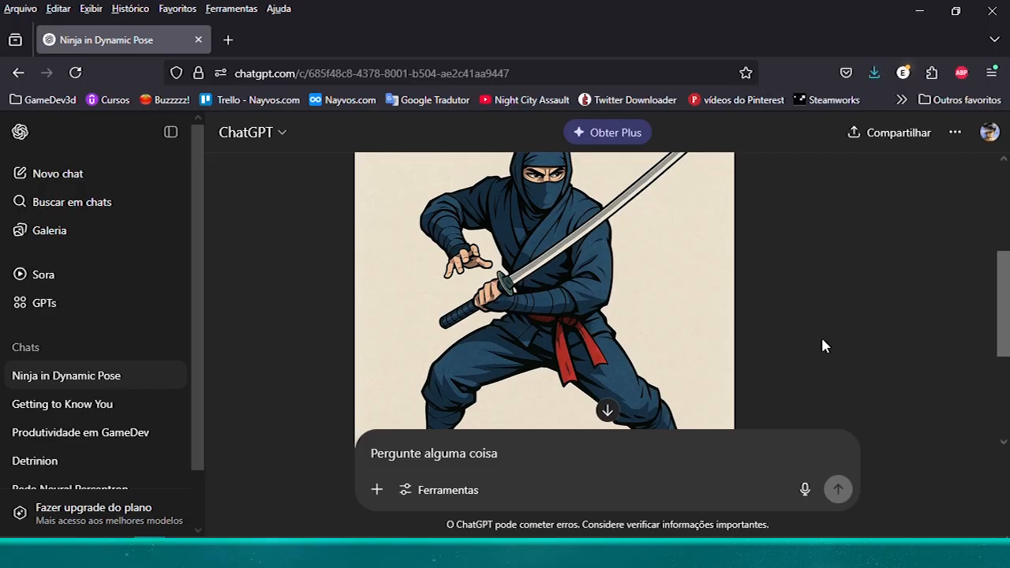
Check the saved Ninja.png by opening it from the ChatGPTImagens folder in File Explorer, and return to the browser.
left_click(182, 552)
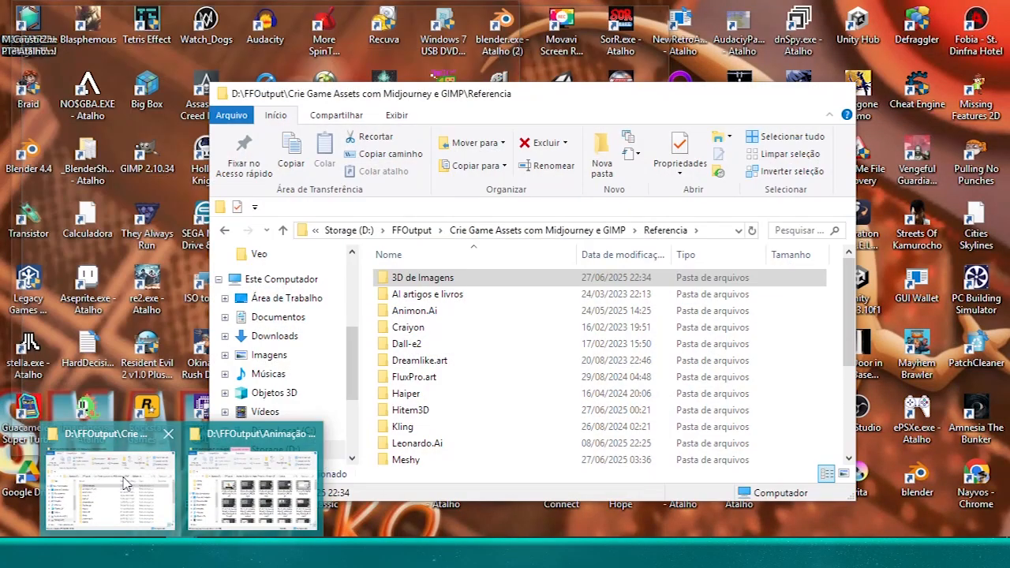
left_click(124, 483)
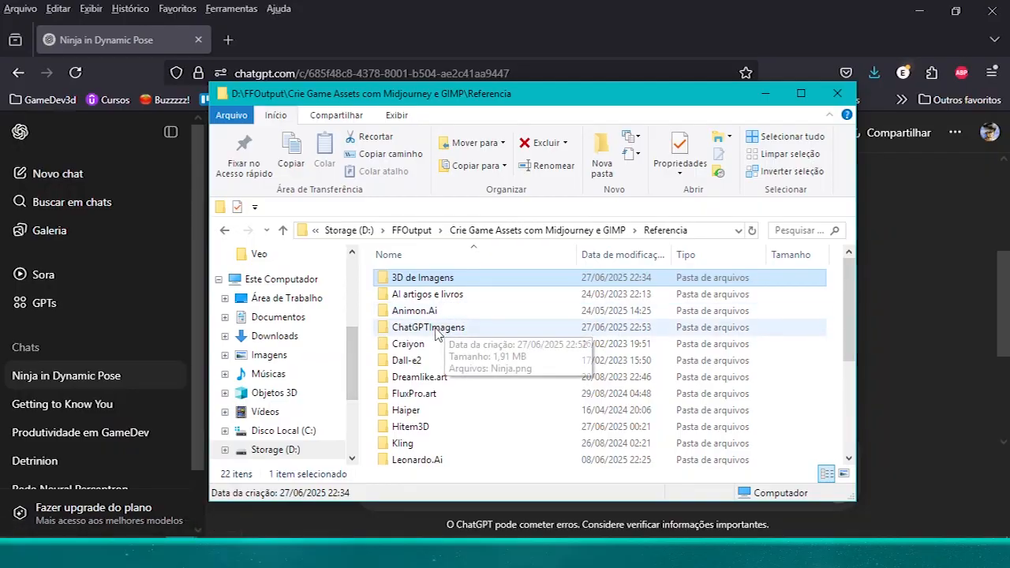
double_click(414, 325)
left_click(426, 308)
double_click(425, 308)
scroll(423, 304, "up", 3)
scroll(423, 304, "down", 3)
left_click(989, 16)
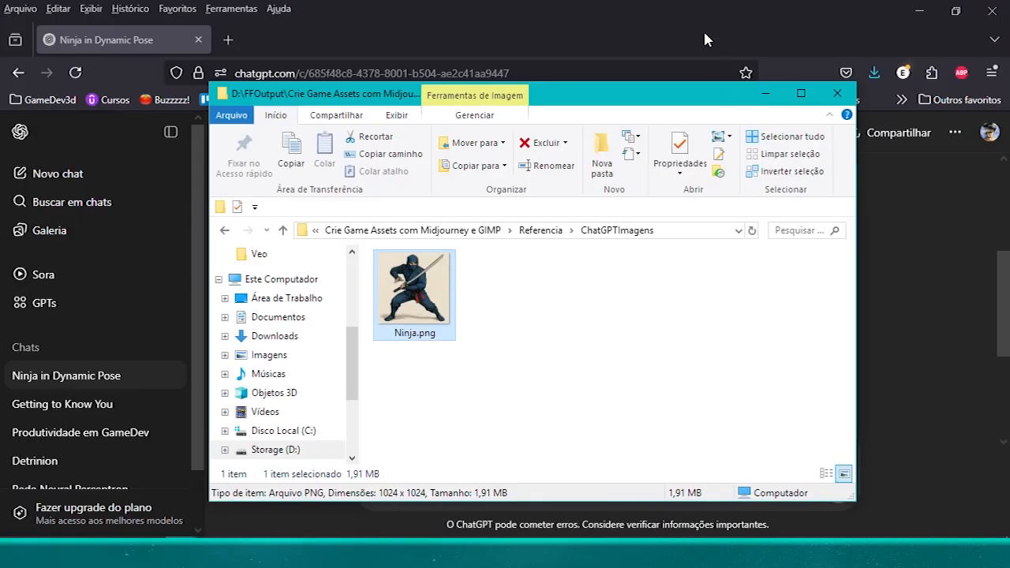
left_click(703, 30)
Open the bookmarked Hitem3D site and bring its image upload area into view.
left_click(903, 102)
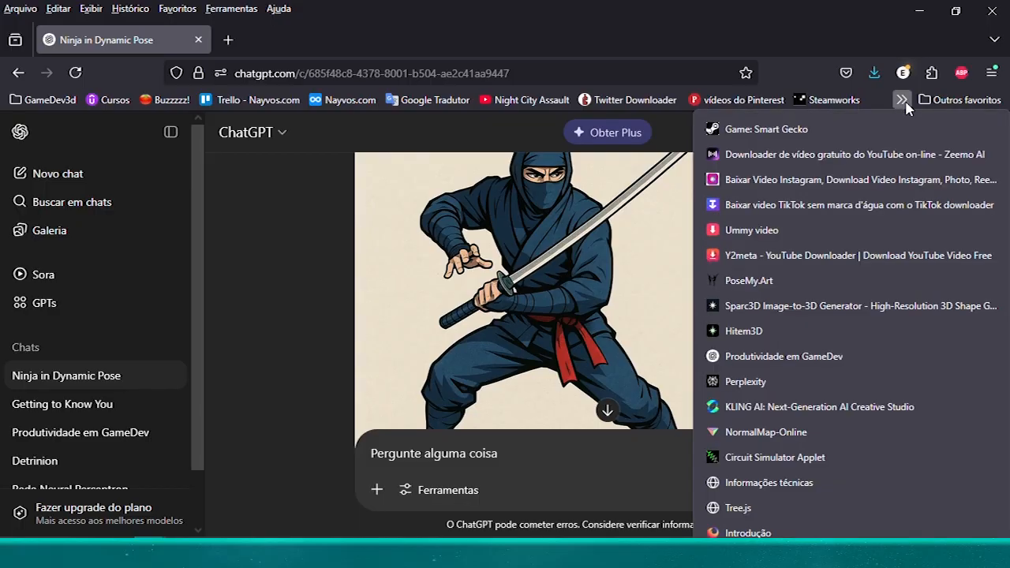
left_click(744, 332)
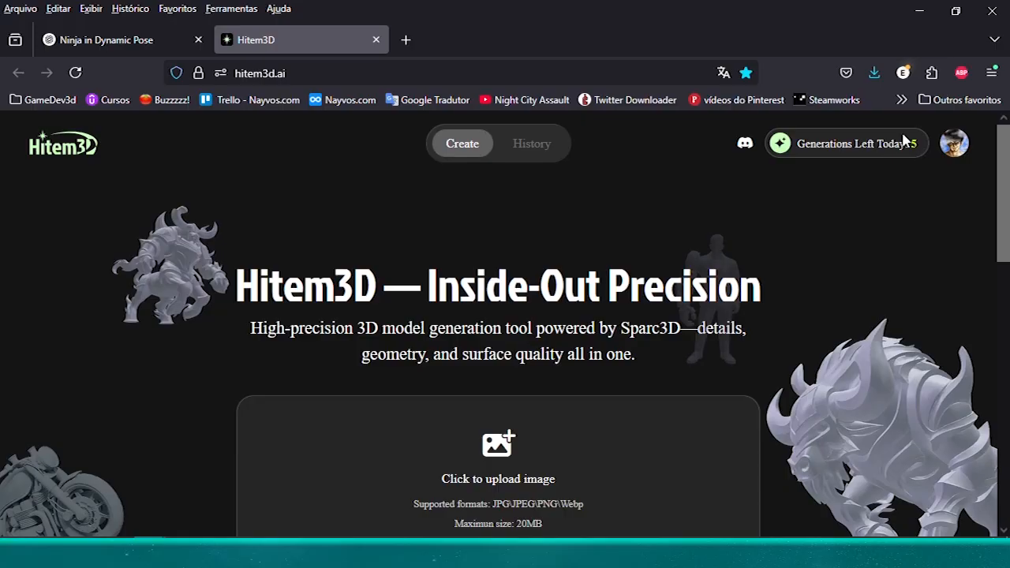
scroll(471, 424, "down", 2)
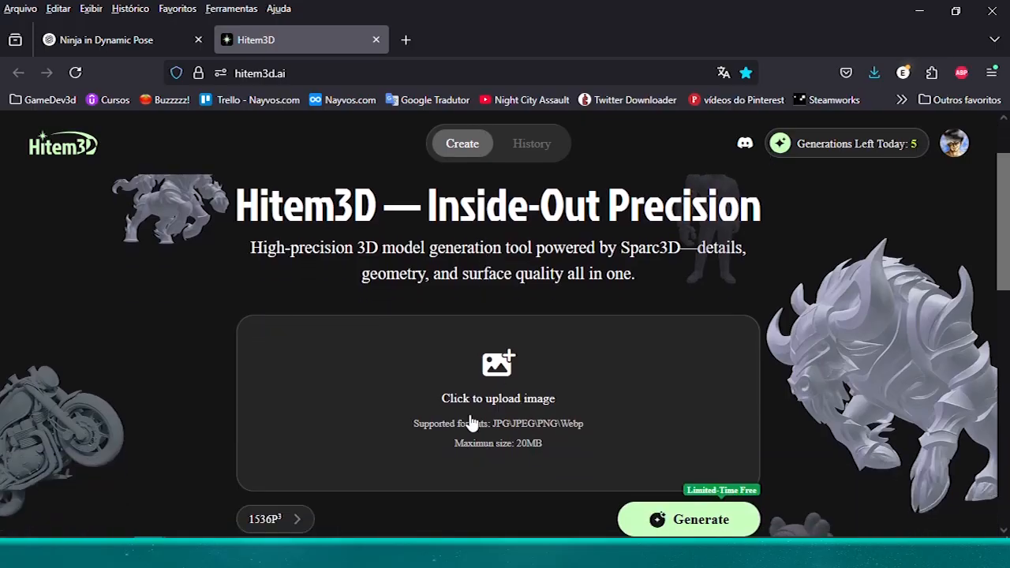
Upload Ninja.png from the ChatGPTImagens folder to Hitem3D and generate a 3D model from it.
left_click(496, 365)
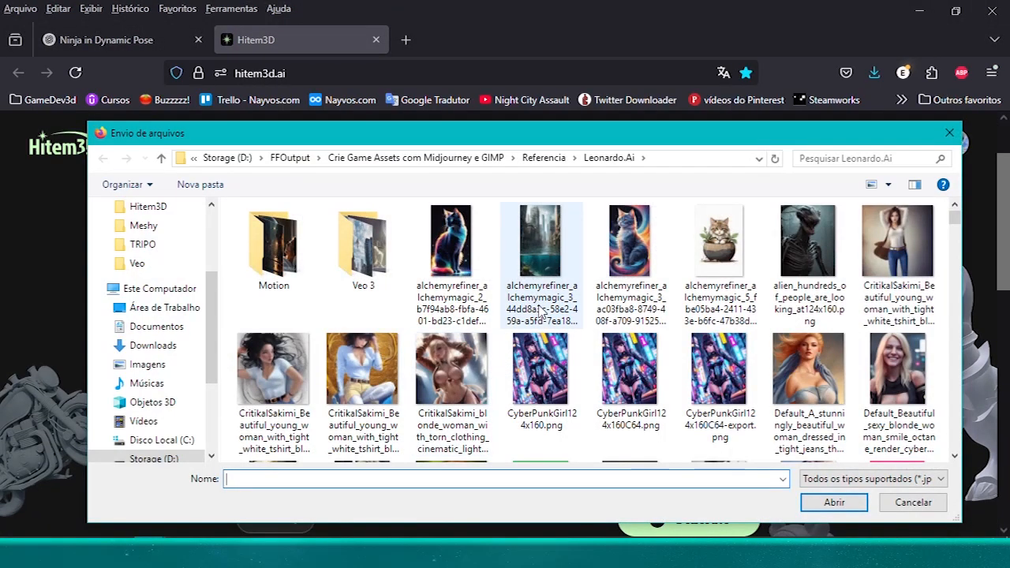
left_click(161, 158)
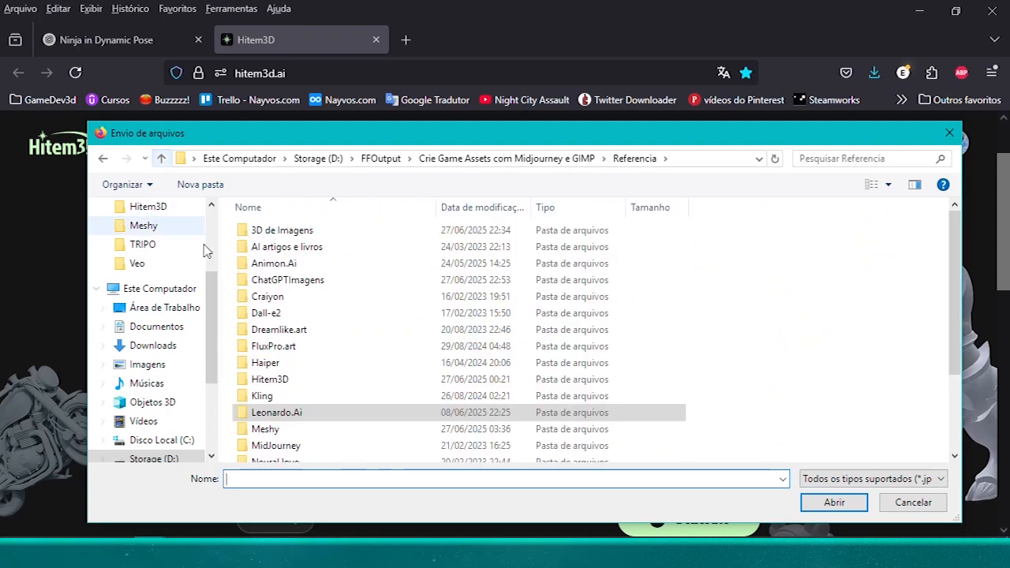
left_click(286, 379)
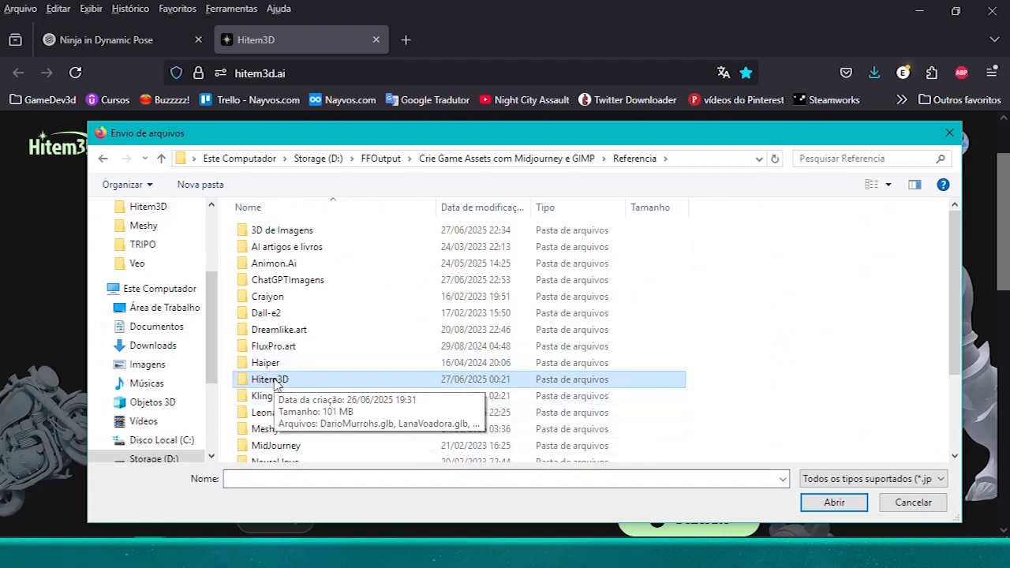
double_click(287, 279)
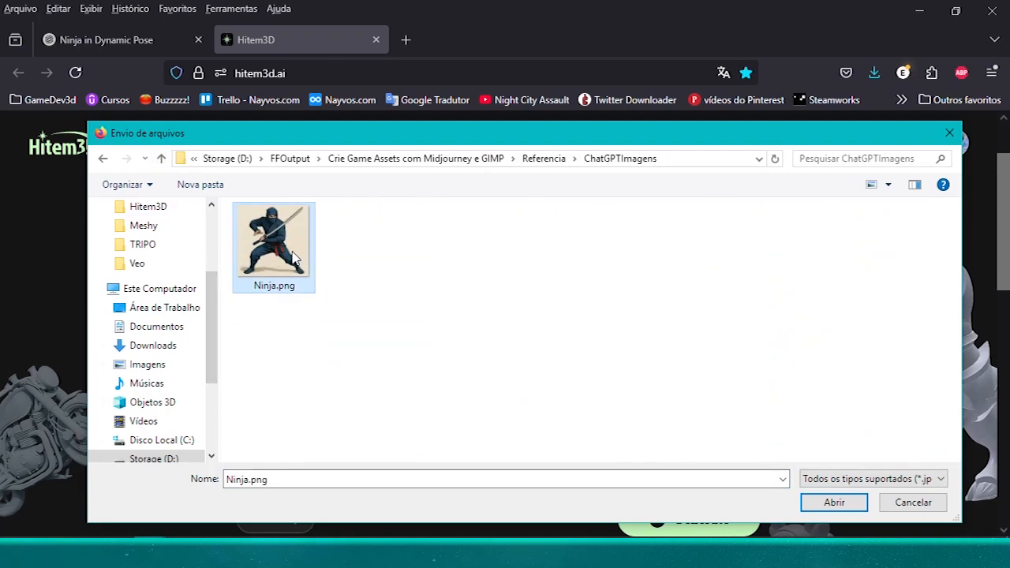
left_click(821, 503)
scroll(710, 449, "down", 2)
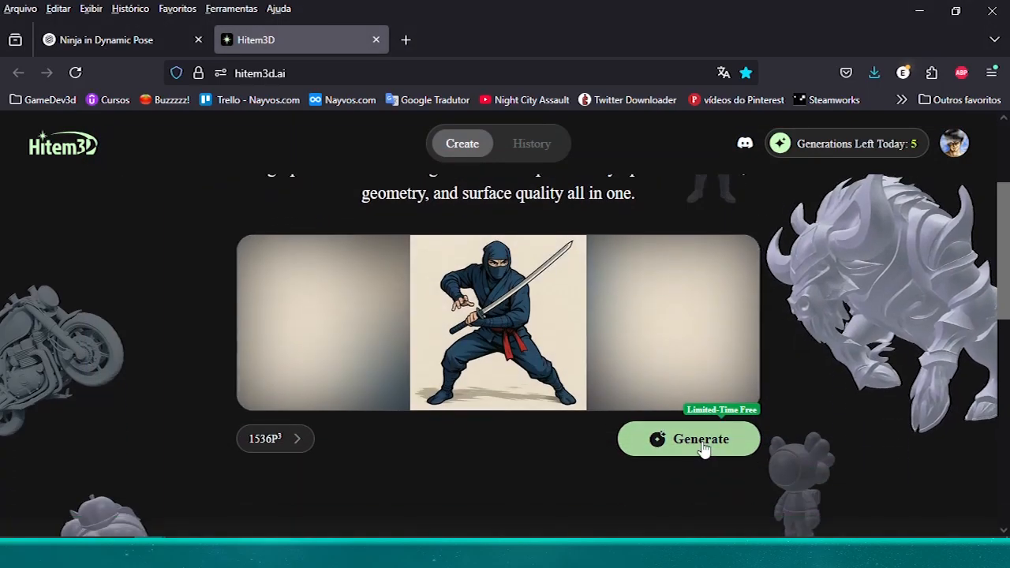
left_click(704, 446)
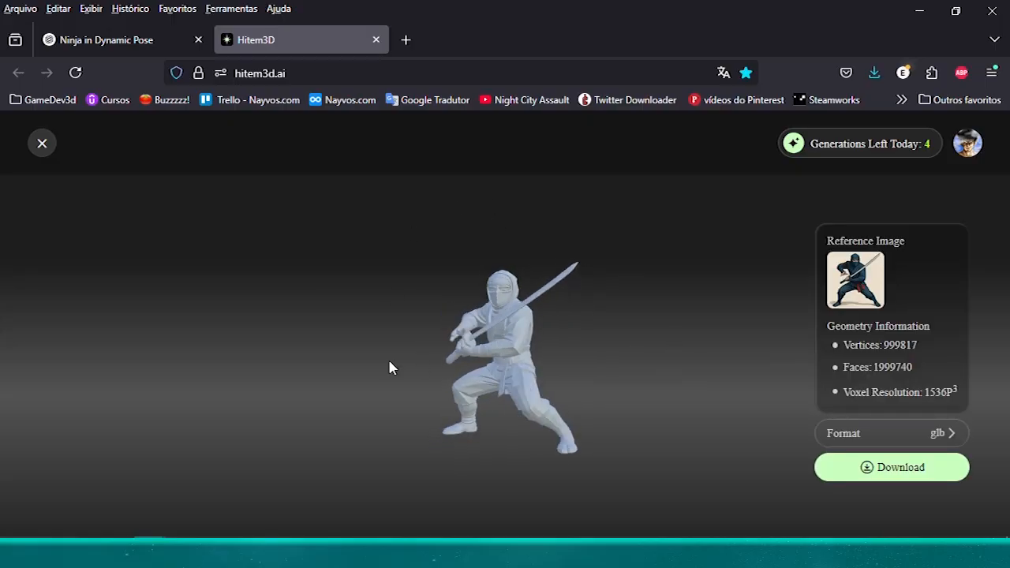
Open Ninja.png from the ChatGPTImagens folder in the photo viewer and minimize File Explorer.
scroll(525, 309, "up", 5)
left_click_drag(487, 316, 584, 406)
mouse_move(183, 552)
left_click(118, 493)
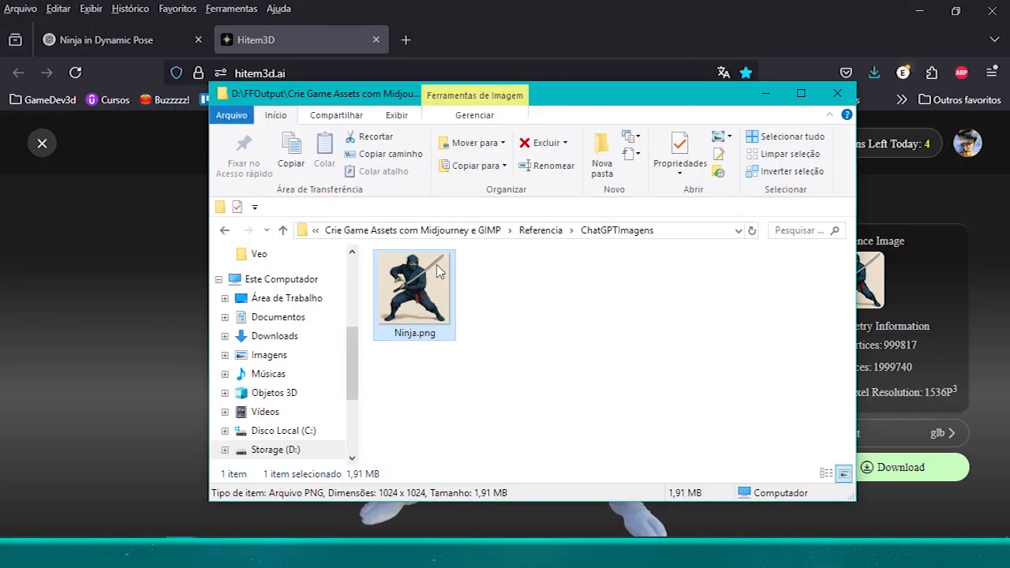
double_click(443, 268)
double_click(494, 5)
left_click(388, 92)
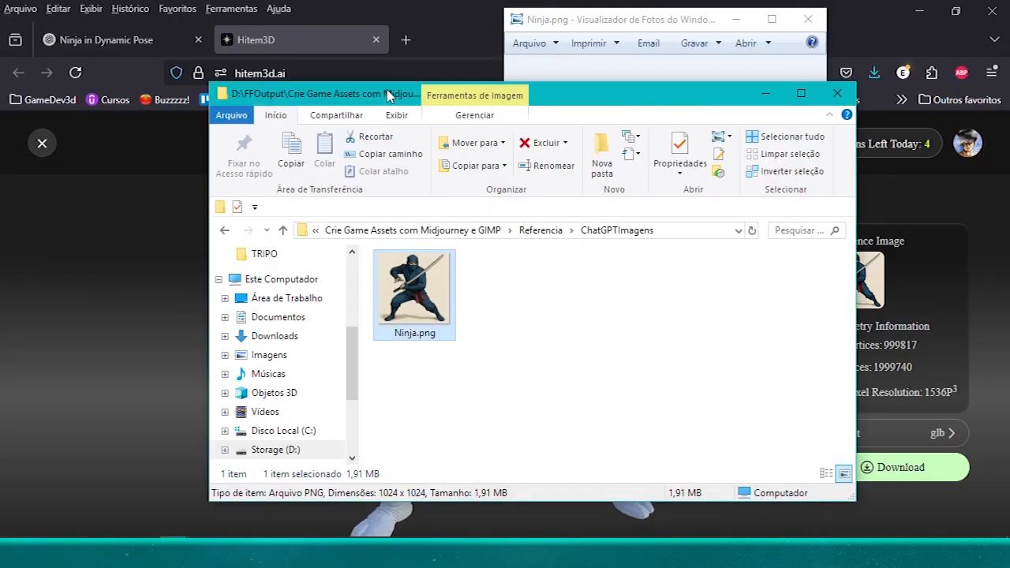
left_click(766, 93)
Resize the Ninja.png viewer window and place it beside the generated 3D model.
left_click_drag(660, 20, 825, 69)
double_click(530, 35)
left_click_drag(849, 28, 410, 19)
left_click_drag(822, 70, 729, 61)
left_click_drag(308, 294, 718, 327)
left_click(510, 2)
Examine the generated ninja from several angles and compare its pose, hands and sword with the Ninja.png reference.
left_click_drag(517, 271, 628, 371)
scroll(592, 368, "down", 10)
right_click_drag(629, 372, 538, 436)
scroll(441, 412, "up", 10)
right_click_drag(394, 466, 471, 315)
left_click_drag(471, 316, 439, 314)
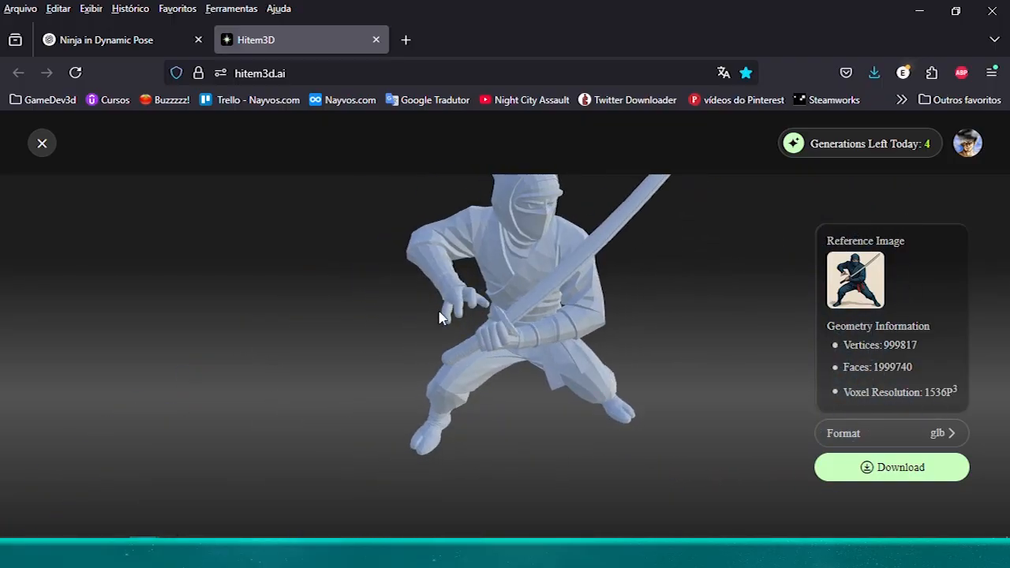
left_click(830, 554)
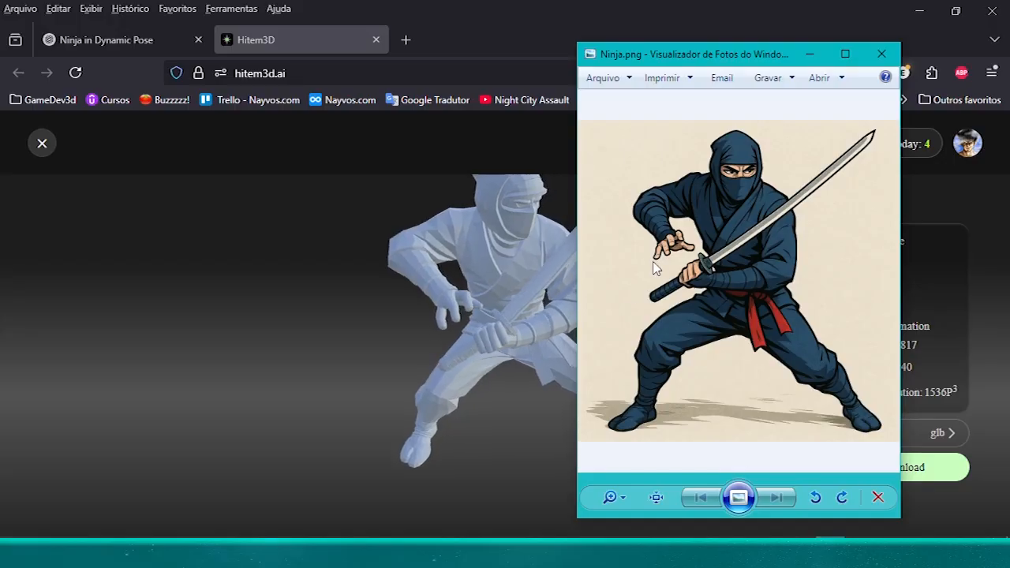
left_click_drag(496, 384, 588, 272)
left_click(829, 552)
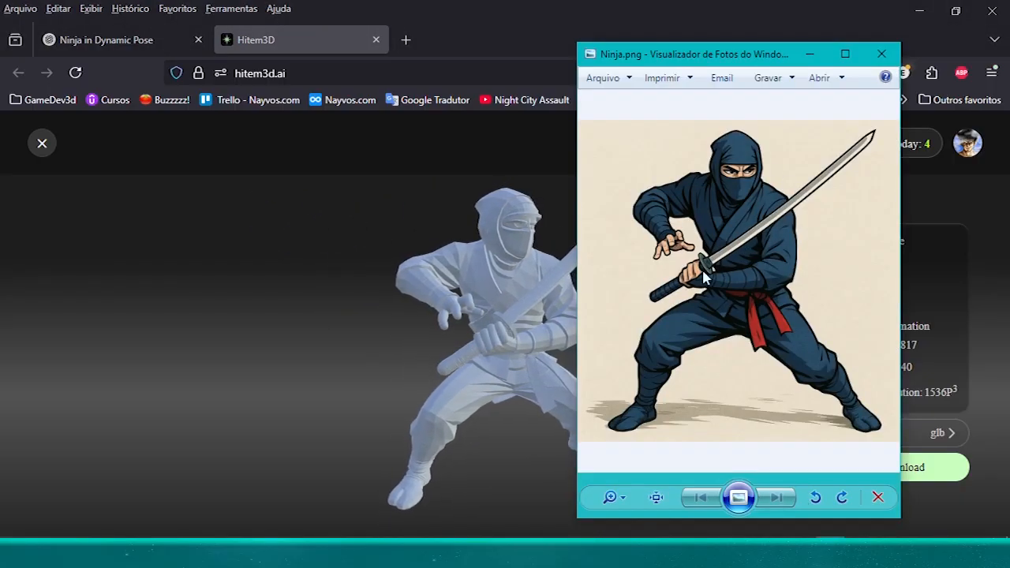
left_click(829, 553)
Download the generated ninja model in glb format, choosing to save the file.
left_click(894, 467)
left_click(681, 383)
left_click(951, 433)
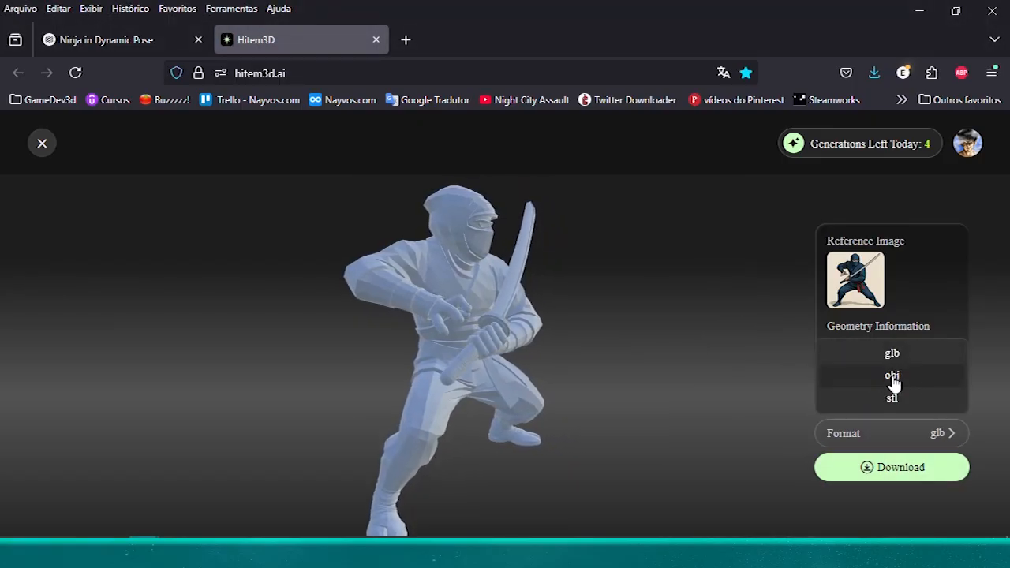
left_click(892, 356)
left_click(852, 468)
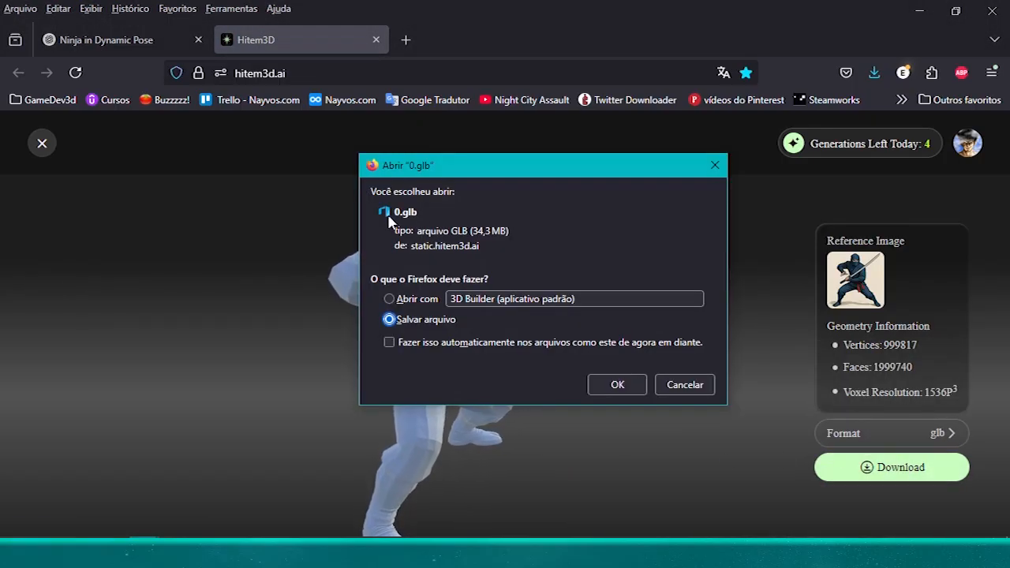
left_click(617, 385)
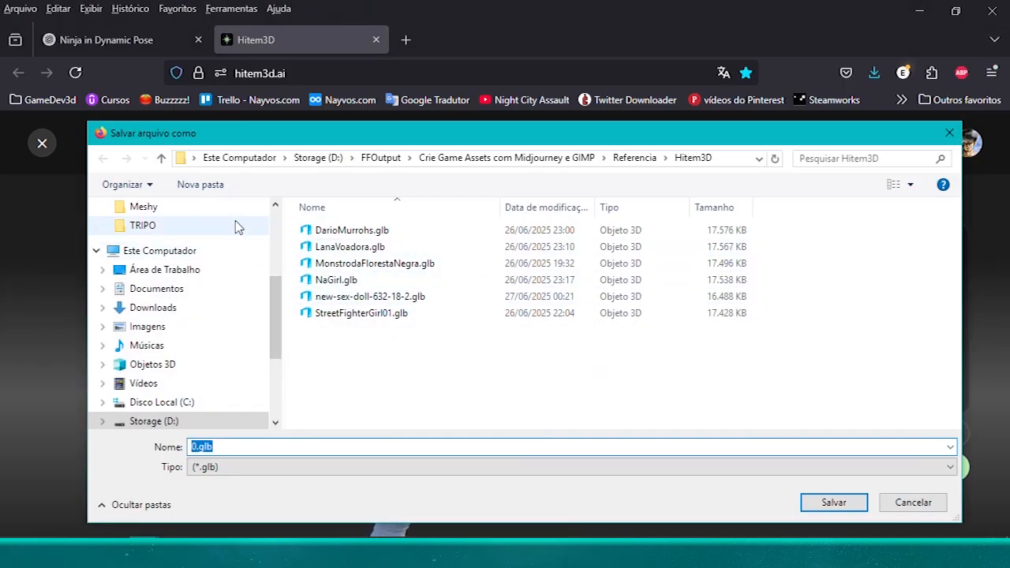
Save the glb model in the 3D de Imagens folder inside Referencia.
left_click(161, 158)
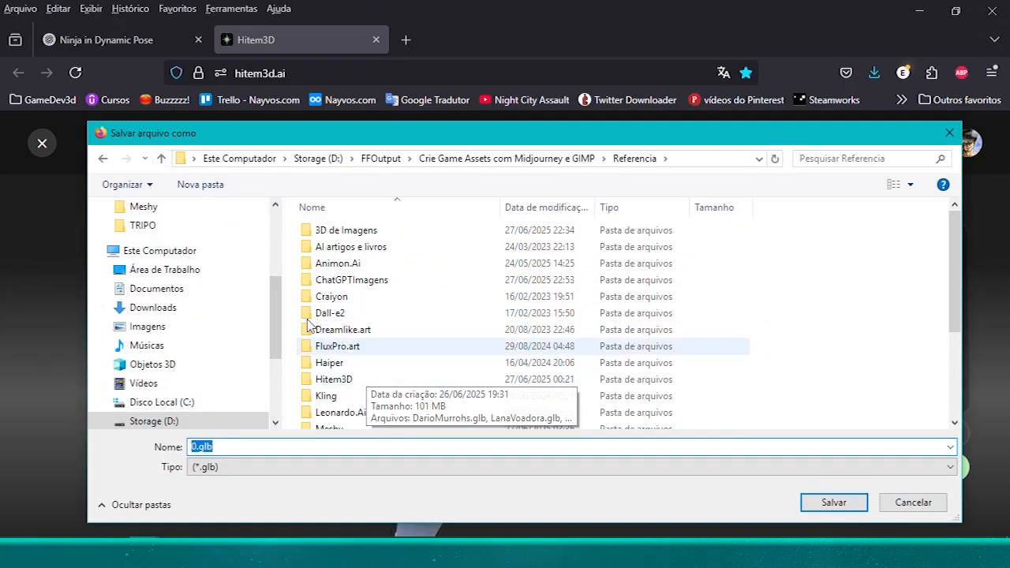
double_click(345, 380)
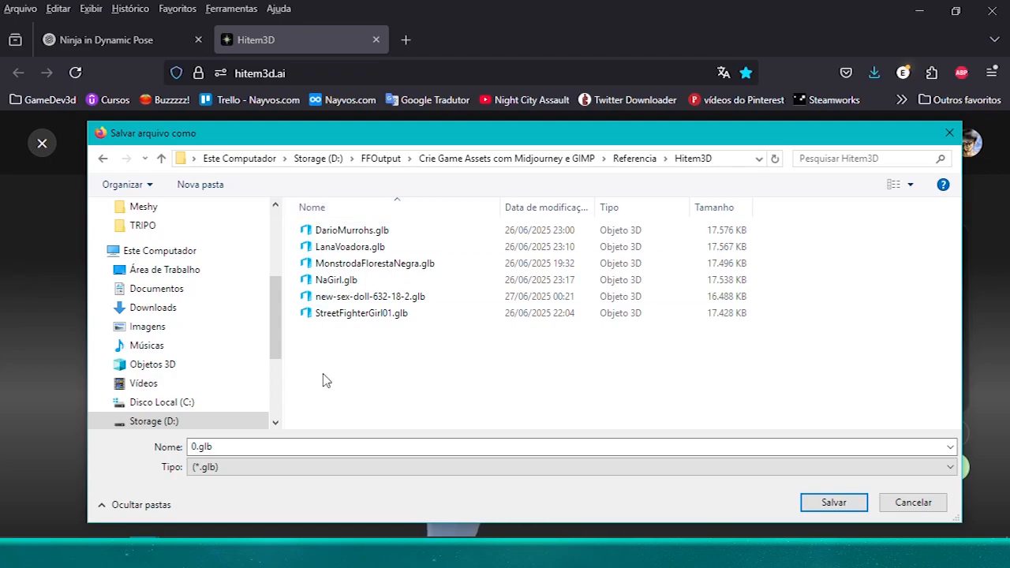
left_click(161, 158)
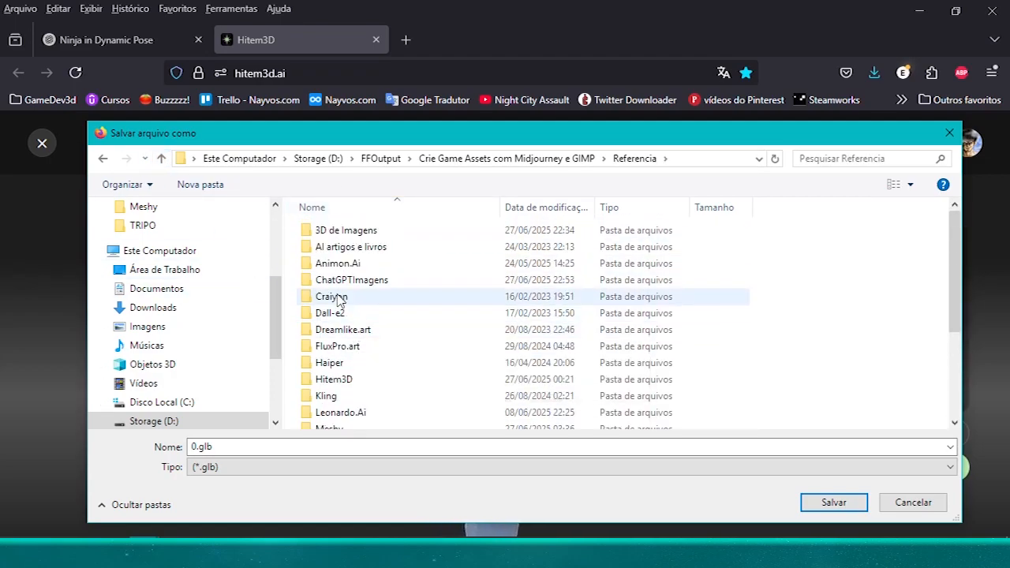
double_click(342, 231)
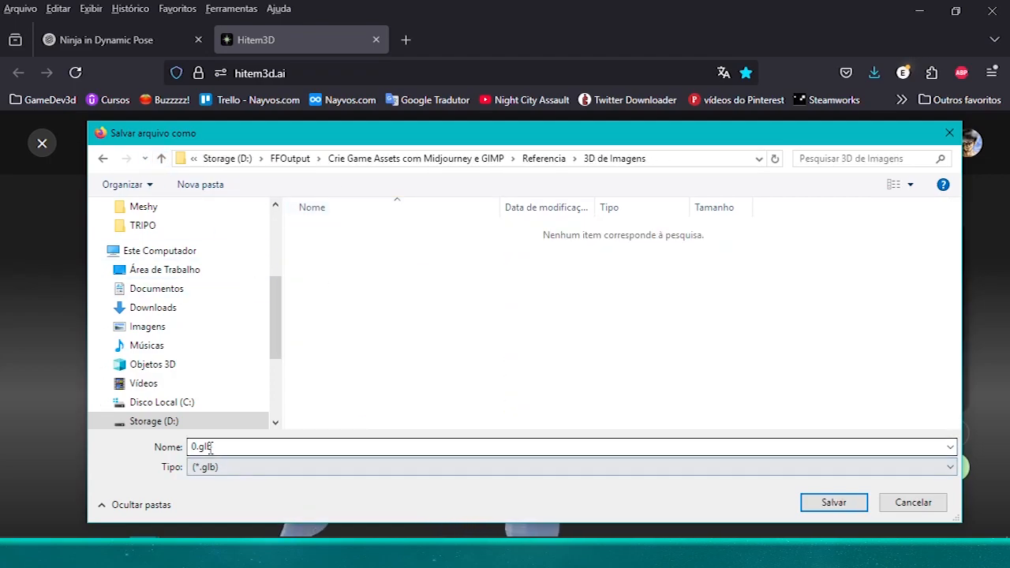
key("Return")
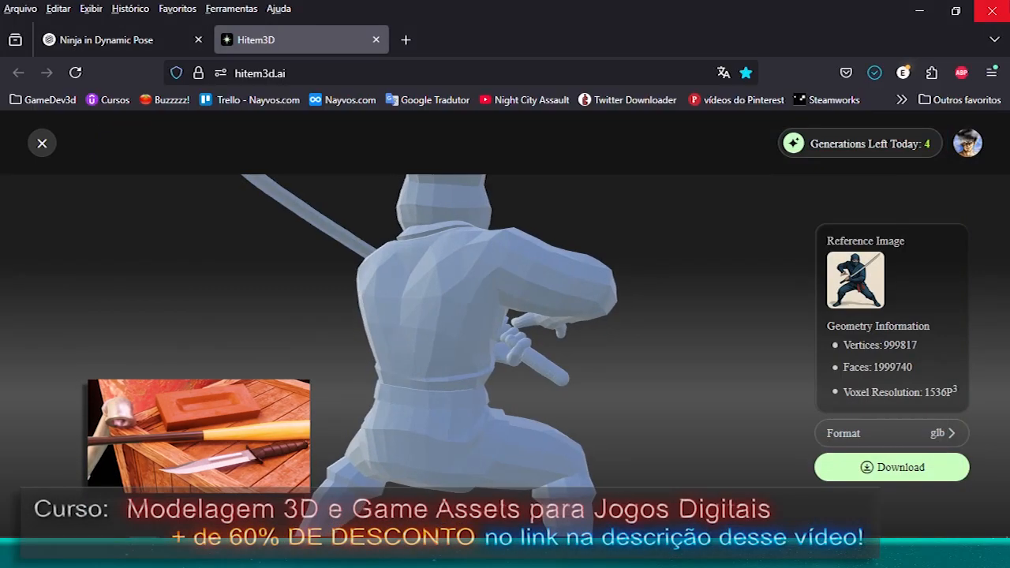
Switch to Blender, dismiss the splash screen and delete the default cube.
left_click_drag(511, 355, 350, 337)
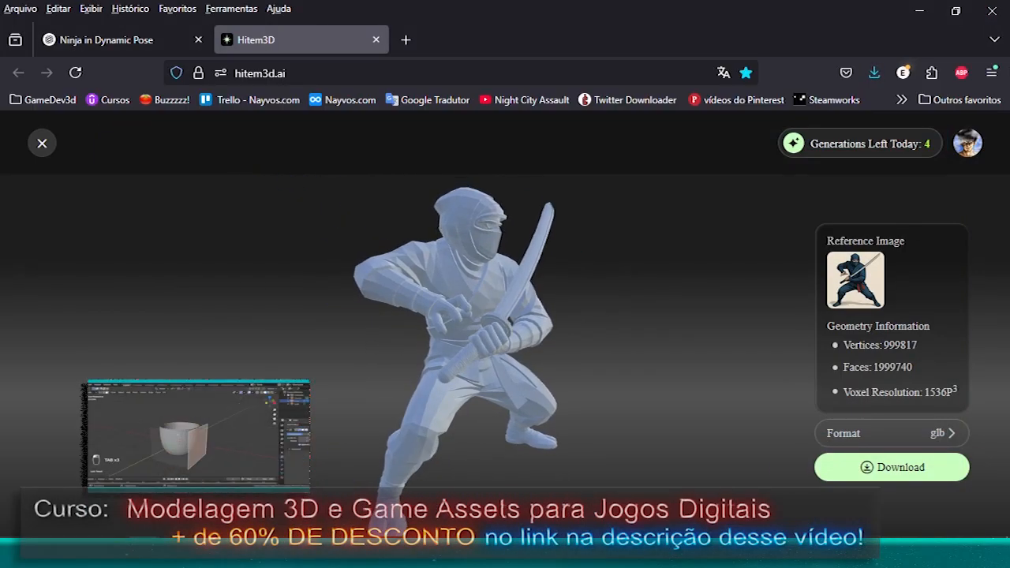
left_click(505, 554)
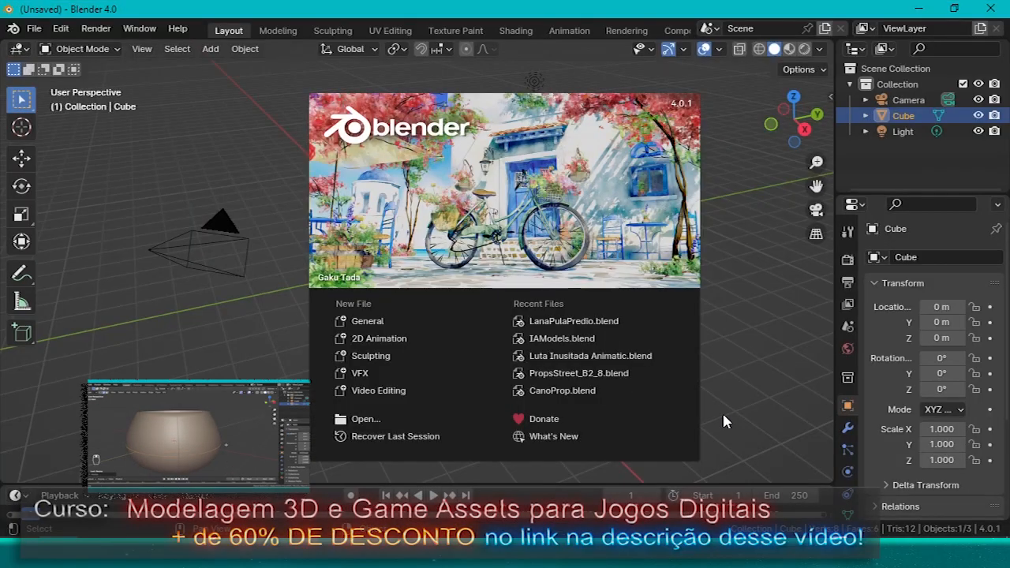
left_click(417, 305)
left_click(418, 304)
left_click(418, 302)
middle_click_drag(459, 371, 397, 406, "shift")
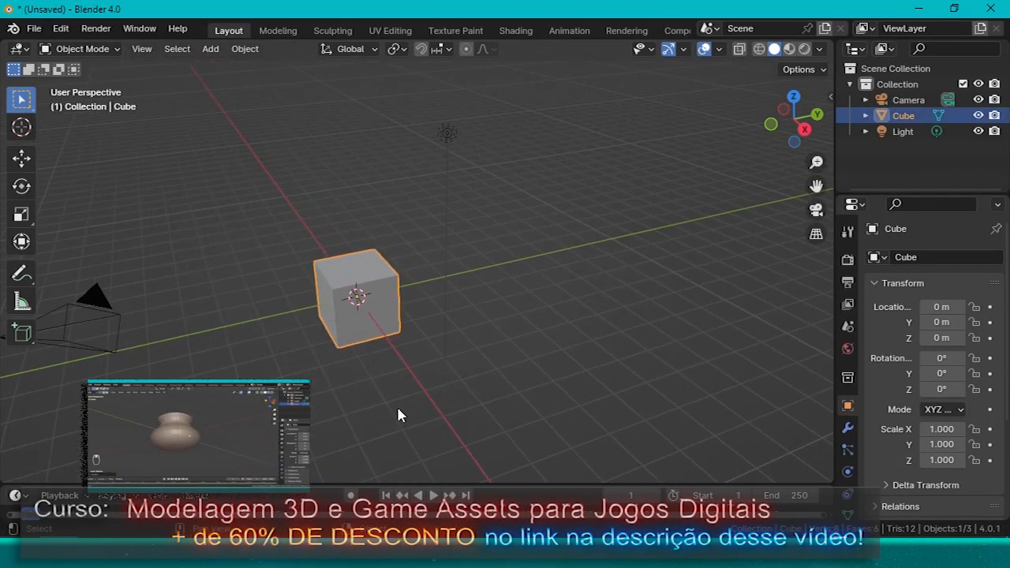
key("Delete")
middle_click_drag(349, 300, 385, 306, "shift")
Import the ninja glb model from the 3D de Imagens folder as glTF 2.0.
left_click(34, 28)
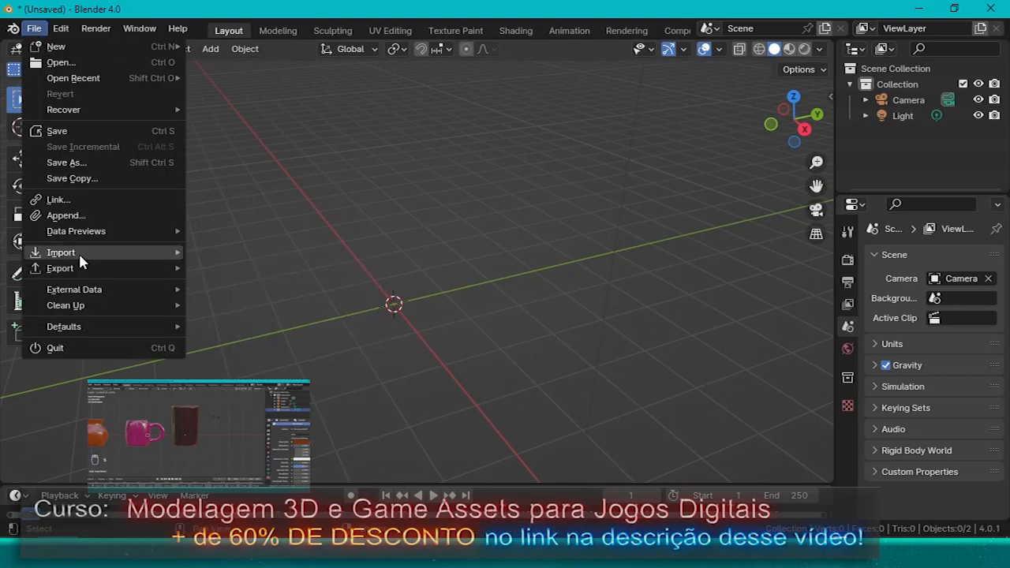
mouse_move(78, 252)
left_click(260, 425)
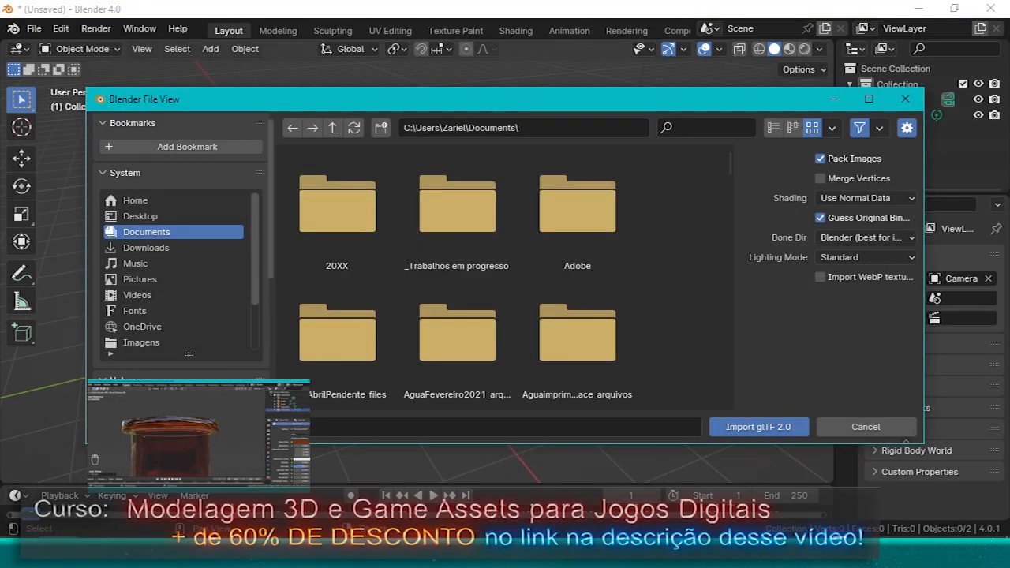
scroll(182, 244, "down", 8)
left_click(150, 331)
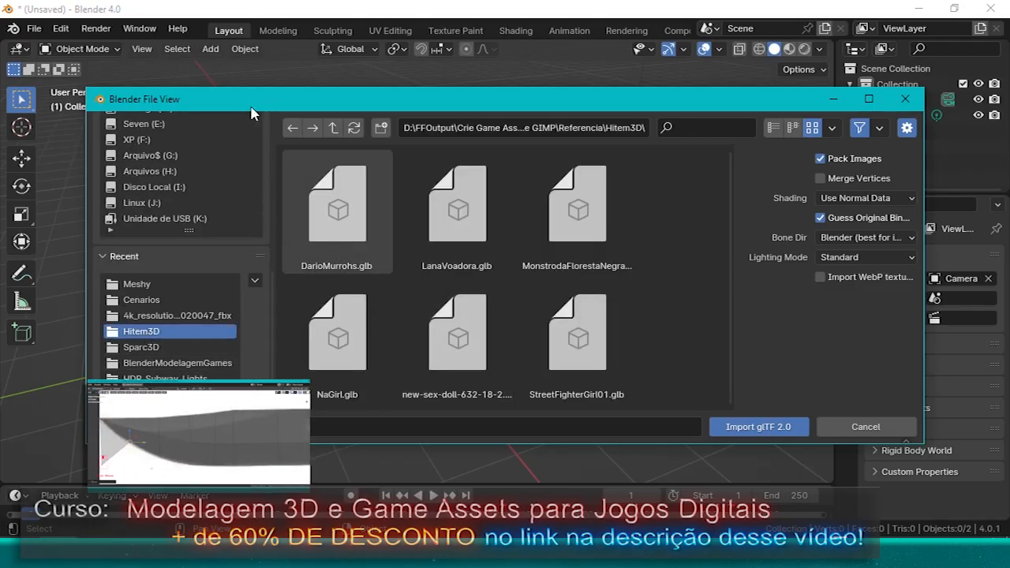
key("BackSpace")
double_click(334, 237)
double_click(340, 228)
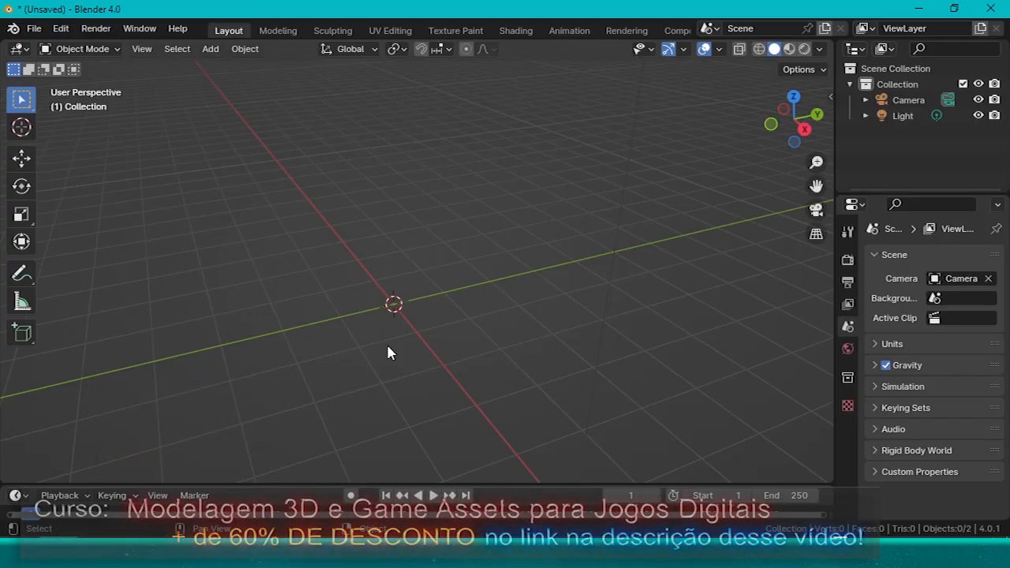
key("bracketright")
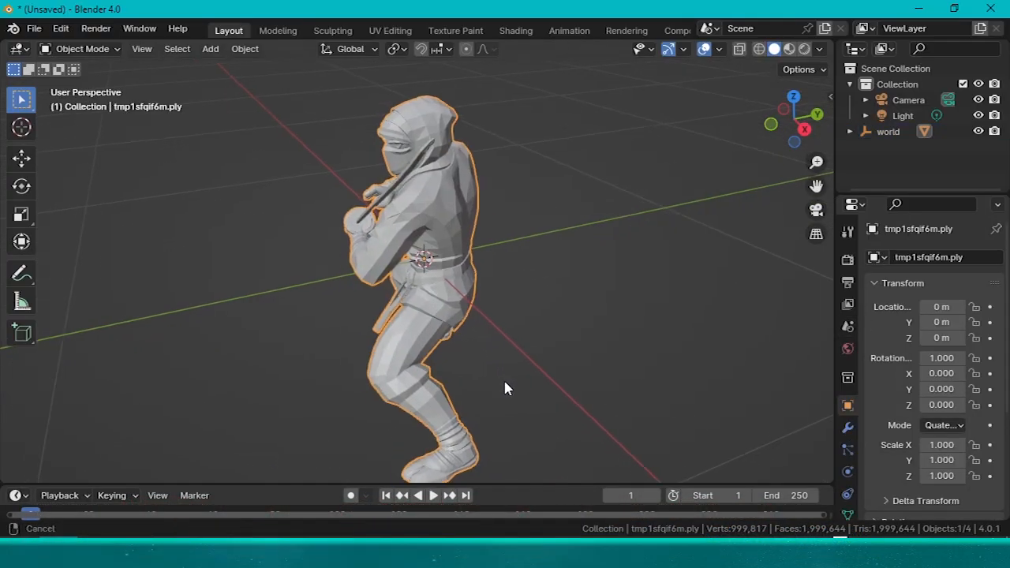
Switch the imported ninja mesh to Edit Mode and deselect all of its geometry.
middle_click_drag(499, 385, 476, 403, "shift")
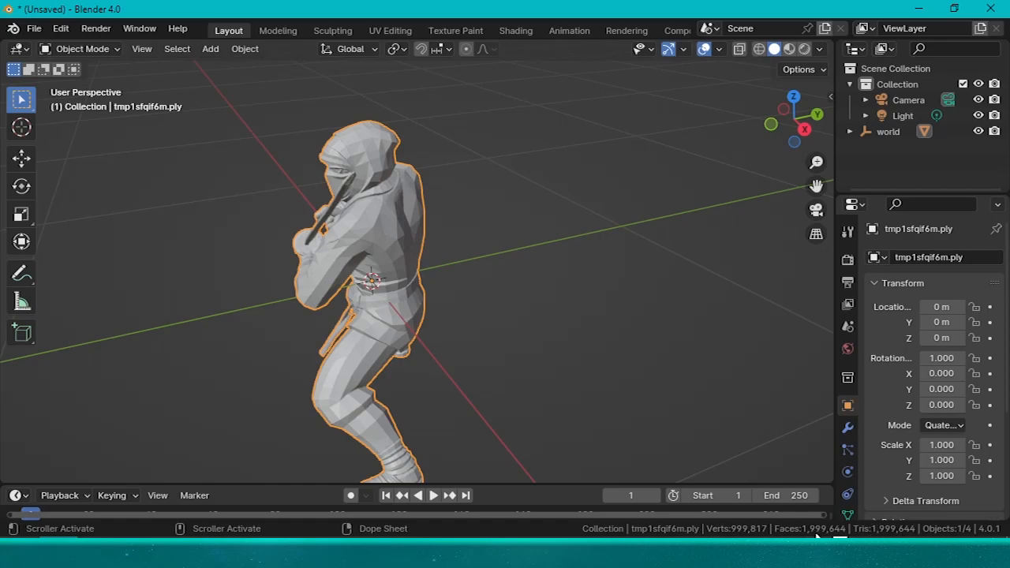
middle_click_drag(393, 272, 447, 236)
key("ctrl+Tab")
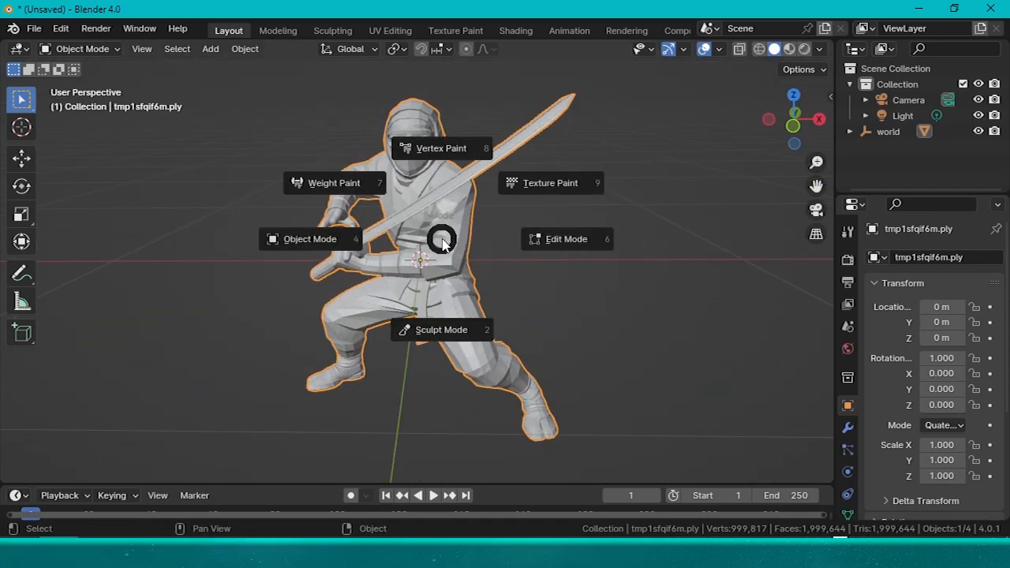
left_click(538, 268)
scroll(433, 198, "up", 15)
scroll(432, 197, "down", 15)
key("2")
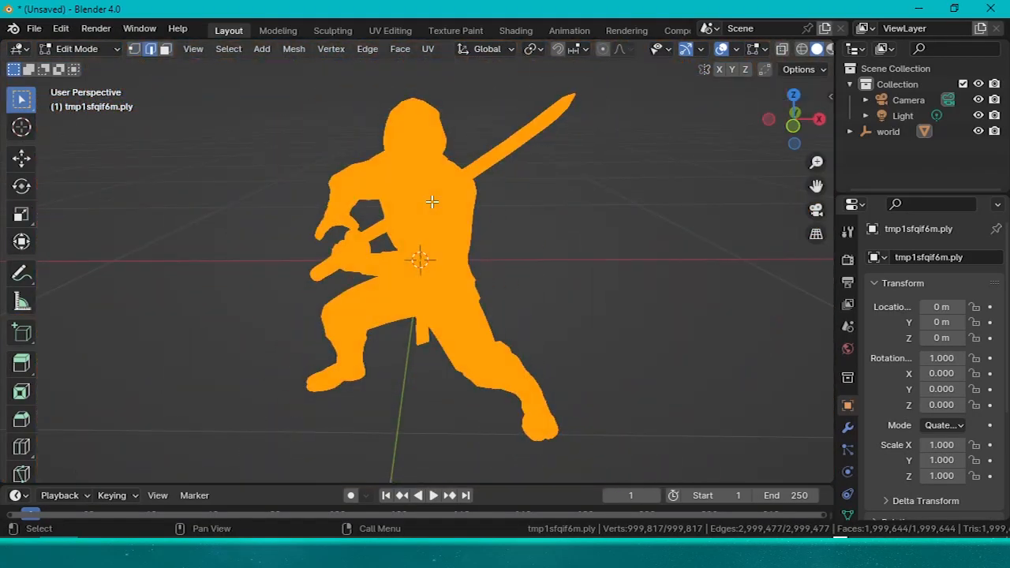
key("alt+a")
Inspect the density of the ninja's triangle mesh in face select mode, selecting one face near the forearm.
scroll(494, 225, "up", 15)
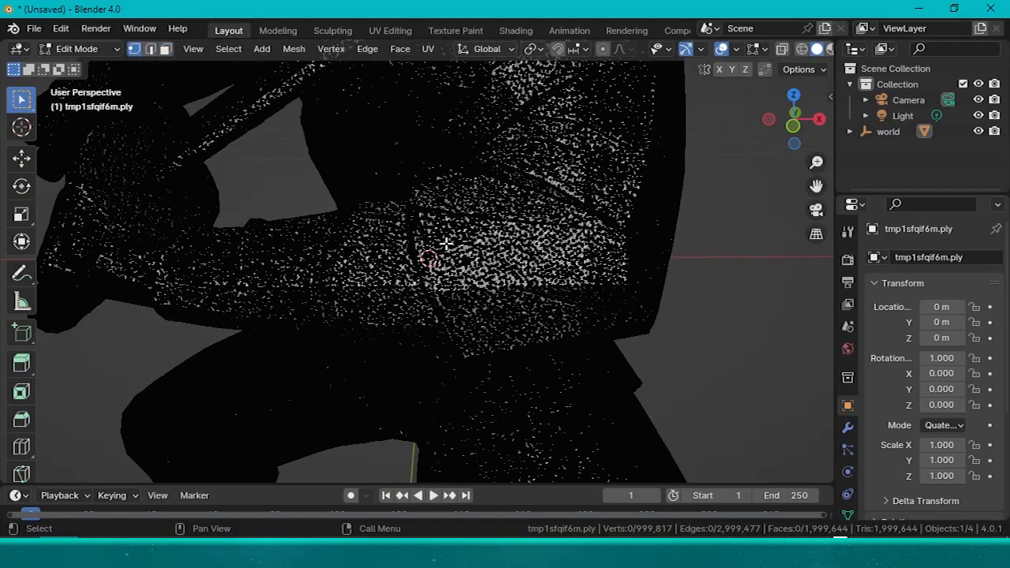
key("3")
scroll(446, 244, "down", 15)
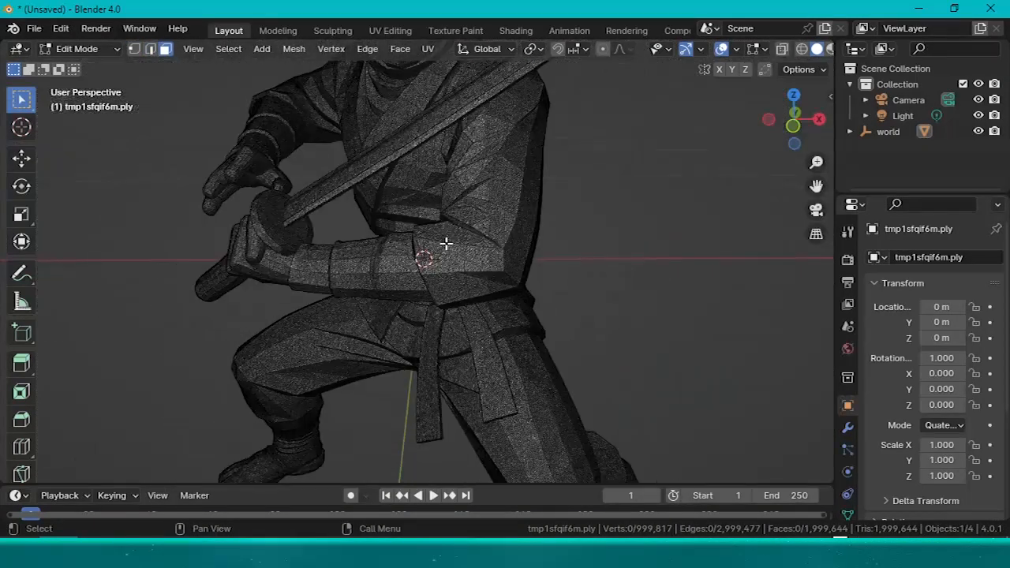
key("2")
scroll(421, 215, "up", 15)
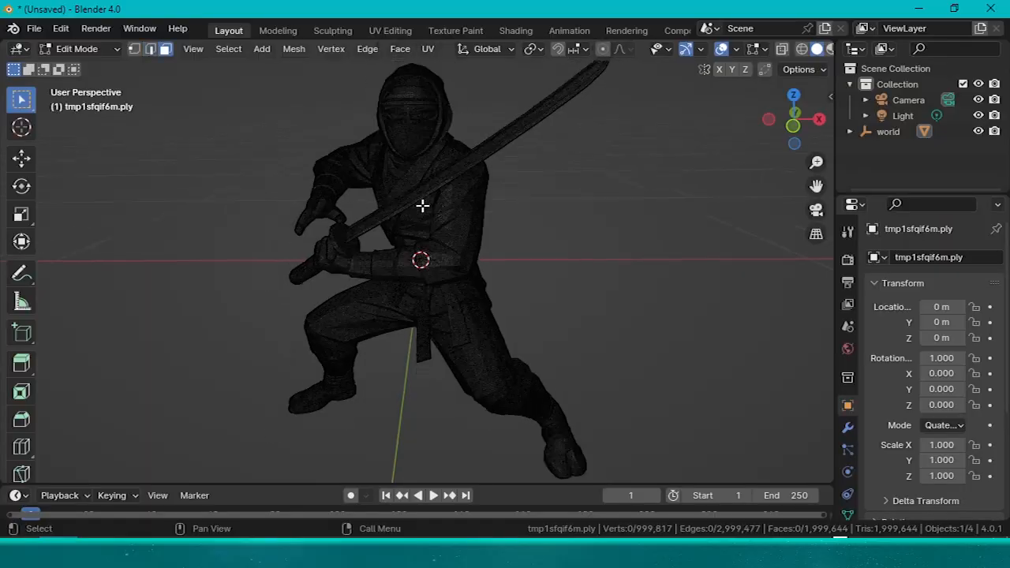
key("3")
scroll(408, 173, "down", 15)
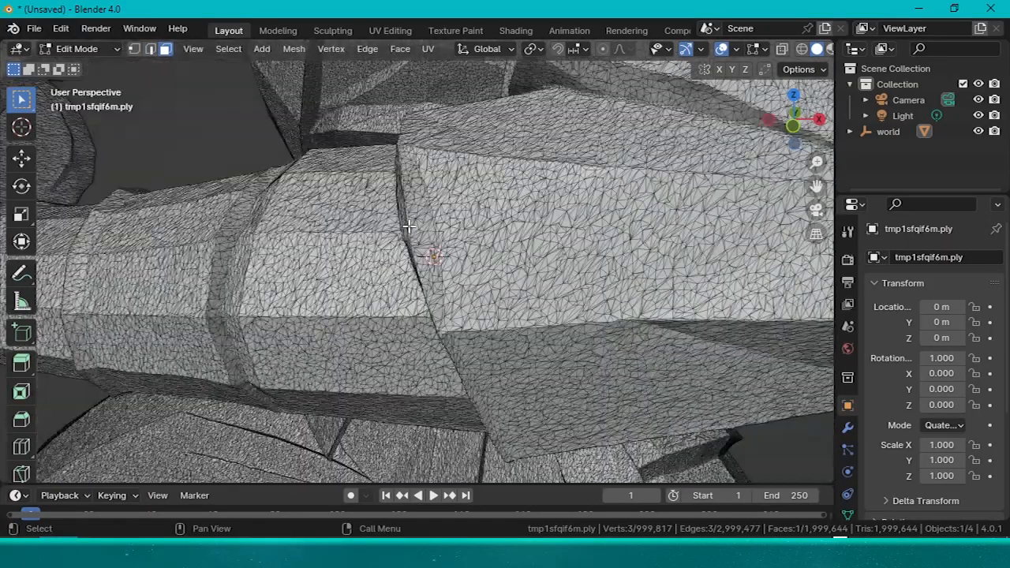
left_click(416, 229)
middle_click_drag(416, 229, 462, 229)
scroll(462, 229, "down", 5)
scroll(461, 228, "down", 2)
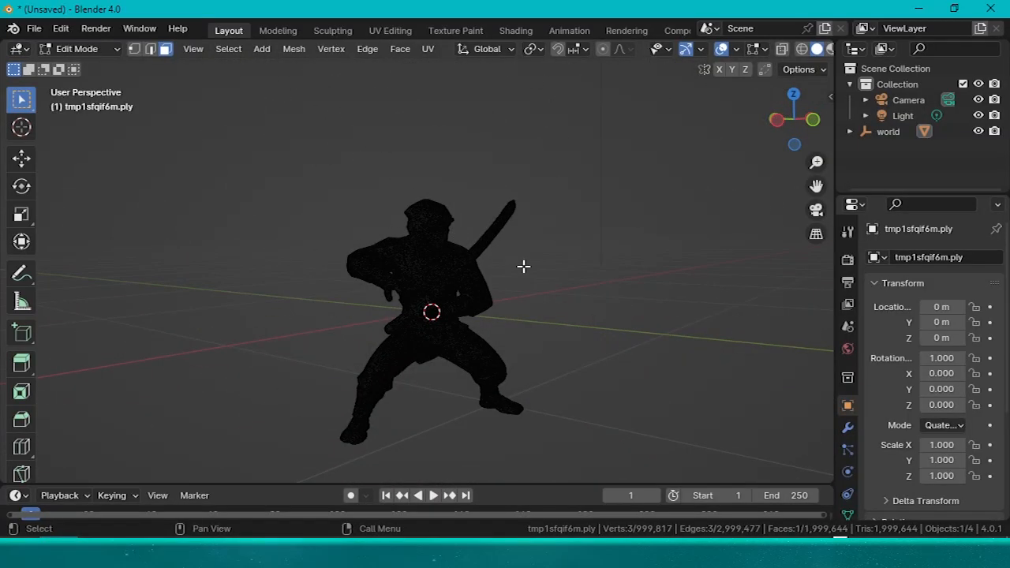
Return the ninja mesh to Object Mode, add a Decimate modifier to it and widen the modifier settings area.
key("ctrl+Tab")
left_click(536, 318)
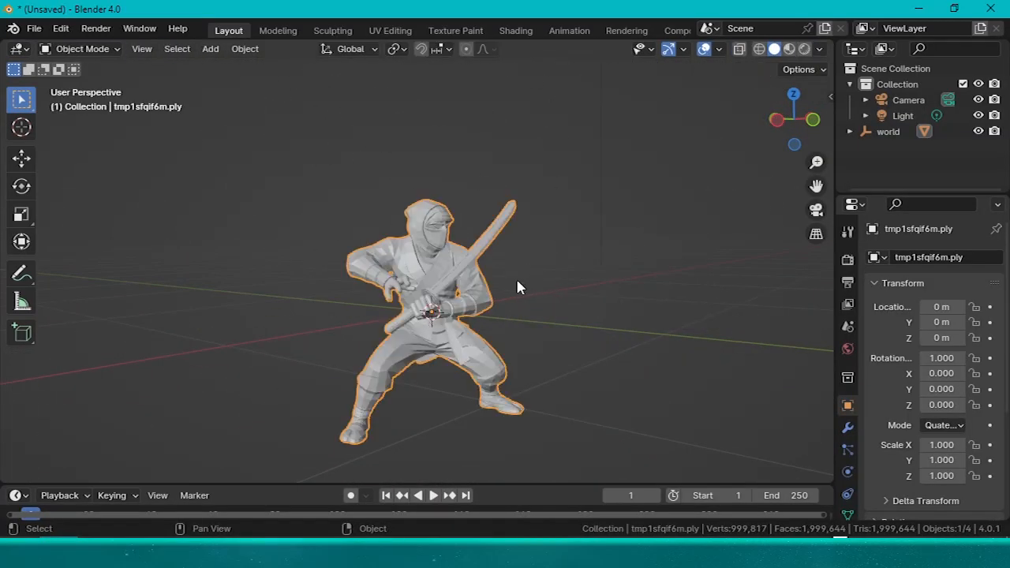
left_click(847, 427)
left_click(870, 255)
mouse_move(821, 308)
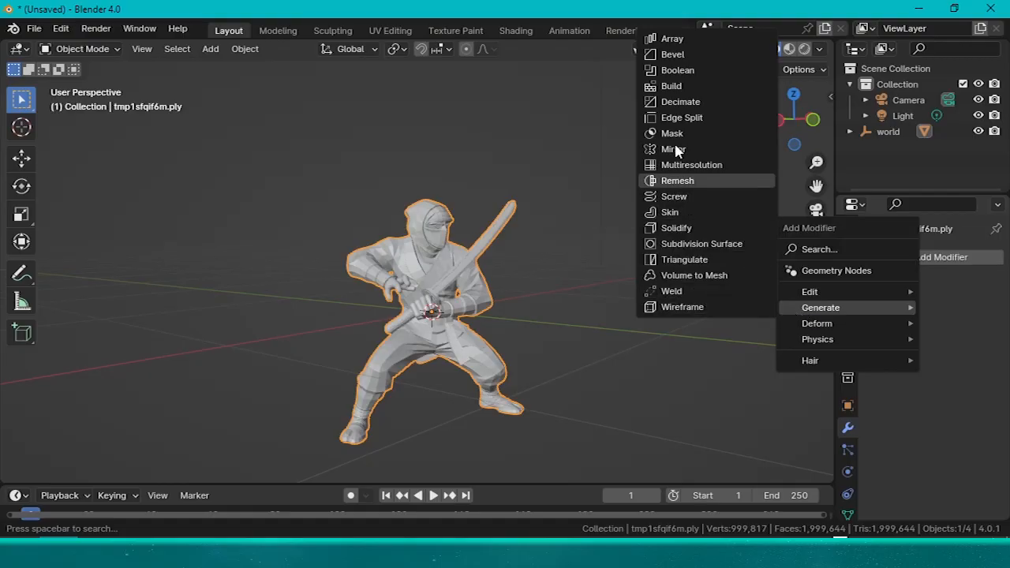
left_click(681, 102)
left_click_drag(834, 354, 741, 367)
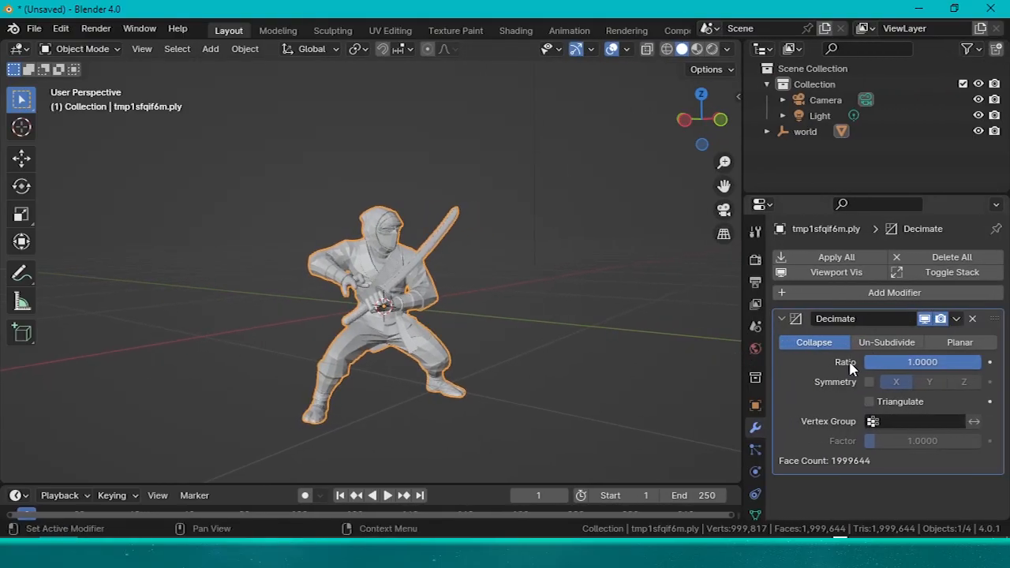
Set the Decimate modifier's collapse ratio to 0.2.
scroll(456, 327, "up", 2)
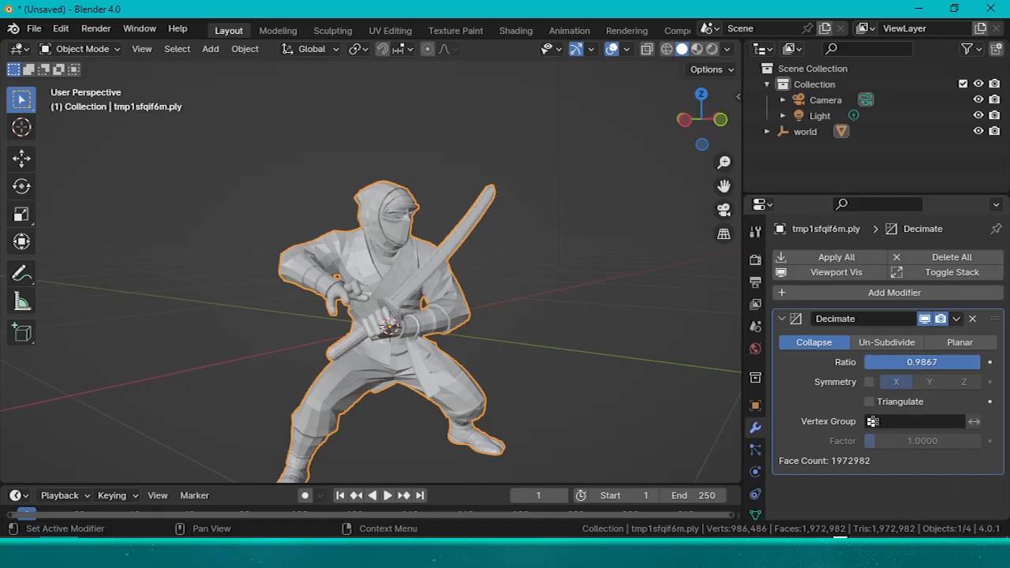
left_click(933, 362)
type("0.2")
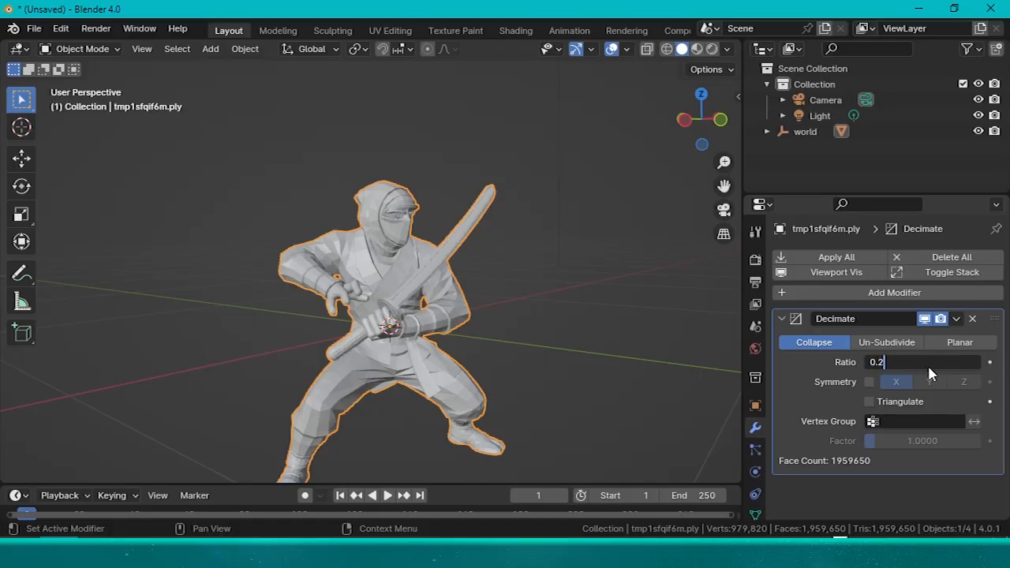
key("Return")
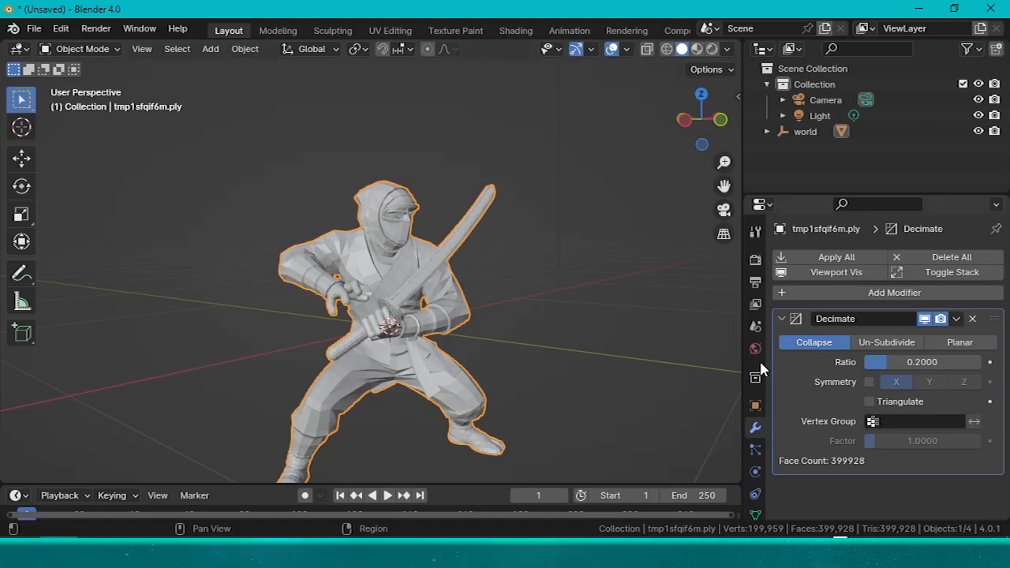
Lower the Decimate ratio to 0.07 and apply the modifier to the ninja mesh.
scroll(474, 331, "up", 4)
scroll(513, 339, "down", 3)
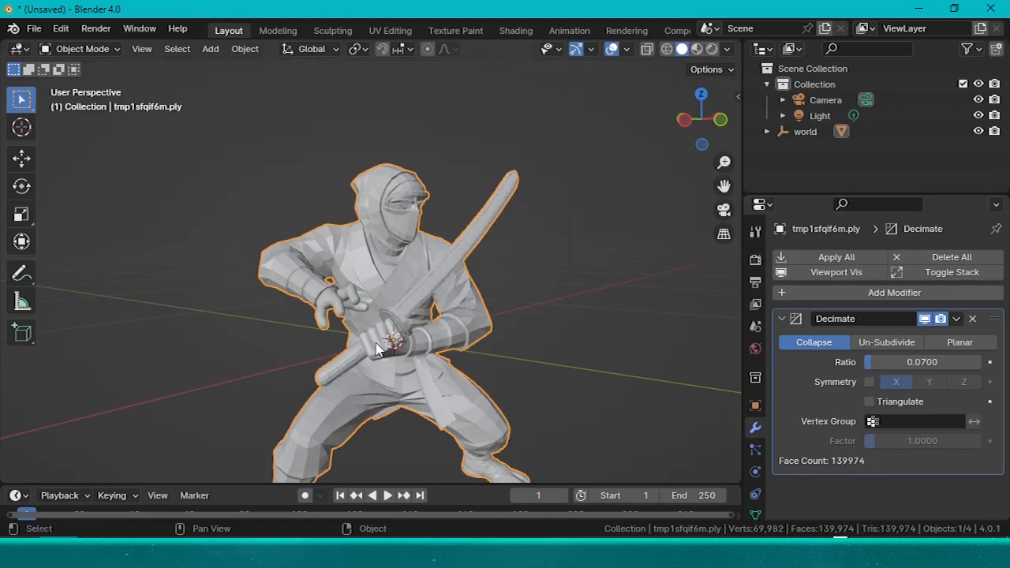
left_click(956, 318)
left_click(879, 338)
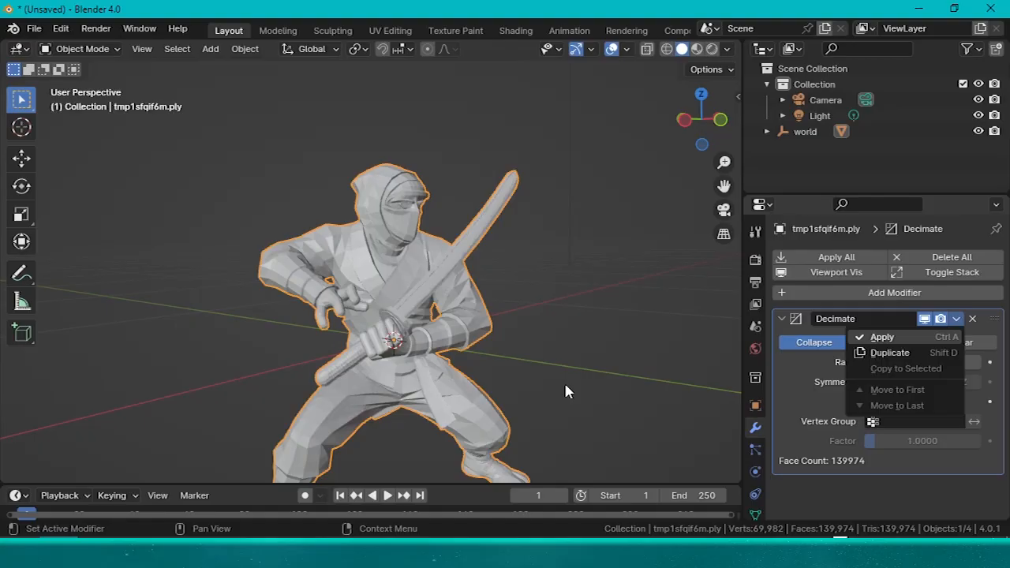
Inspect the decimated ninja's triangle density in Edit Mode, looking closely at the head, arms and sword.
key("ctrl+Tab")
left_click(499, 262)
scroll(441, 281, "up", 7)
scroll(440, 282, "down", 7)
middle_click_drag(440, 282, 524, 306)
scroll(421, 308, "down", 2)
scroll(459, 279, "up", 3)
scroll(458, 279, "down", 2)
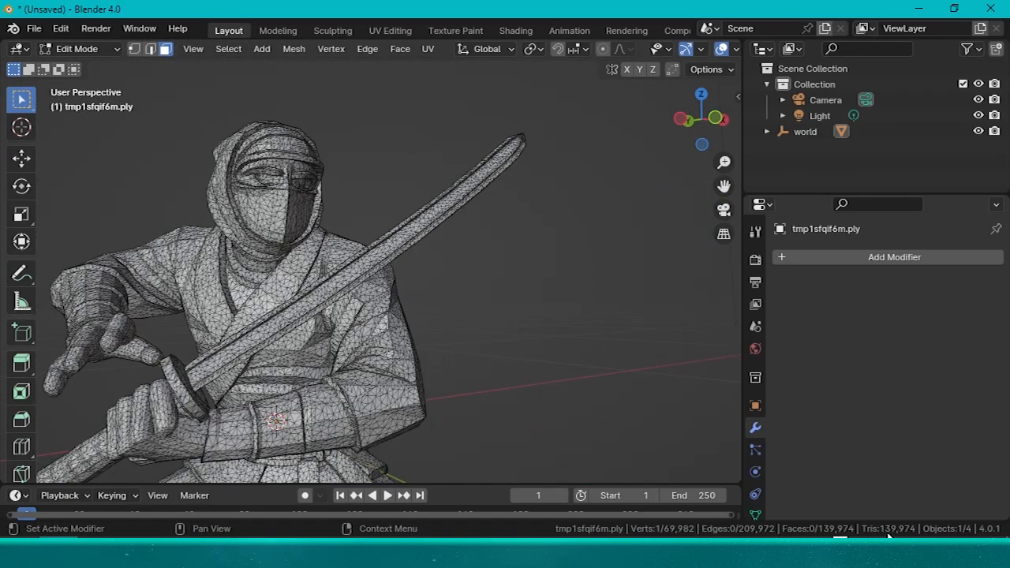
scroll(343, 302, "down", 3)
Return to Object Mode and add another Decimate modifier to the ninja with a ratio of 0.3.
key("ctrl+Tab")
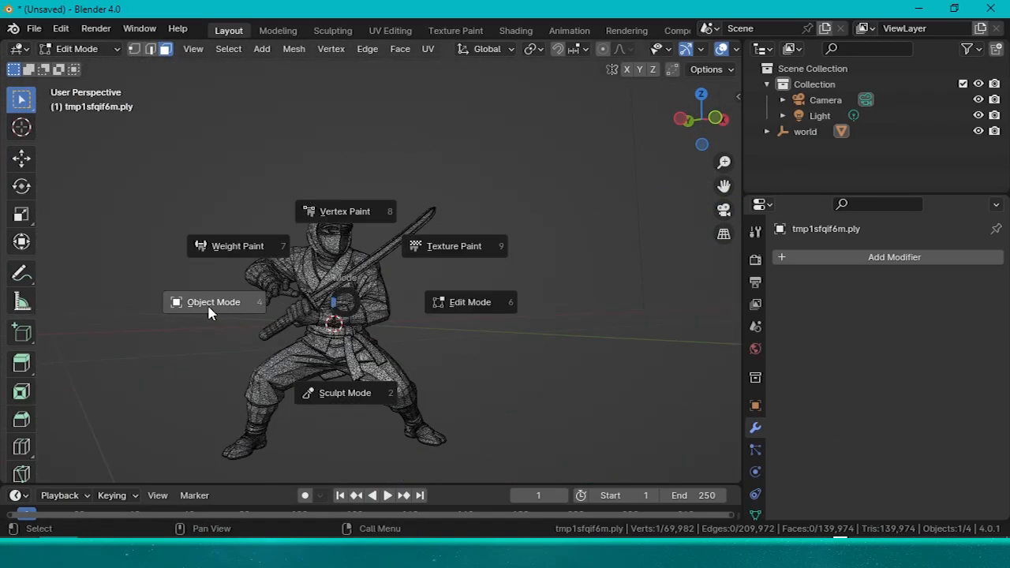
left_click(210, 302)
left_click(791, 259)
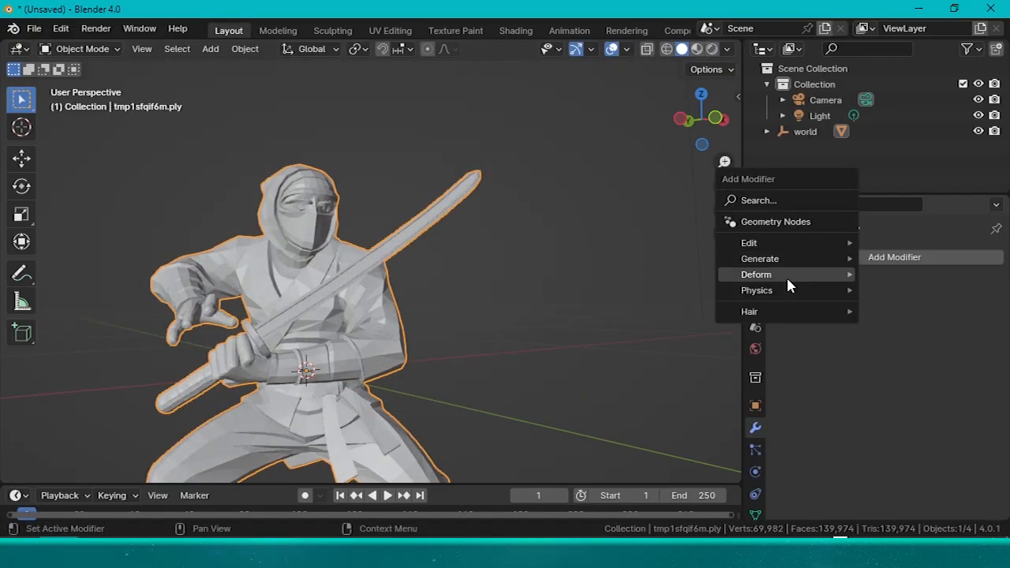
mouse_move(789, 259)
left_click(910, 329)
left_click(927, 363)
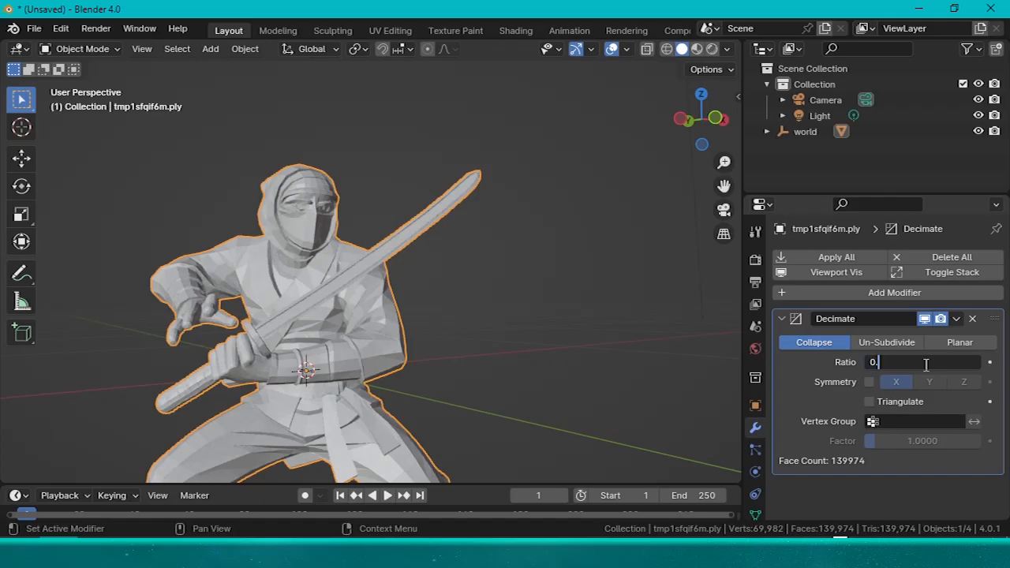
key("Return")
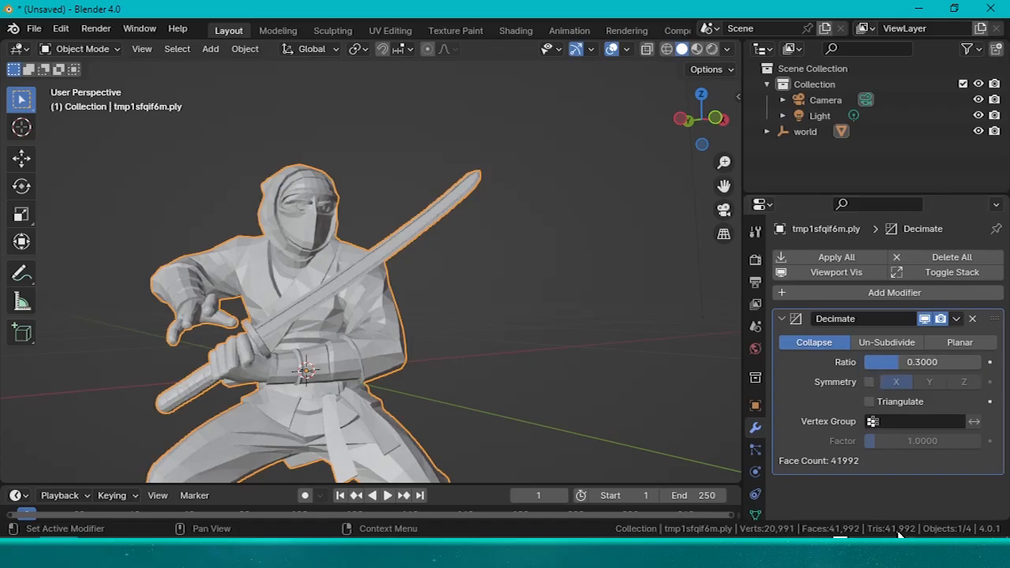
Set the new Decimate modifier's ratio to 0.07 and examine the ninja's remaining detail up close.
left_click(915, 361)
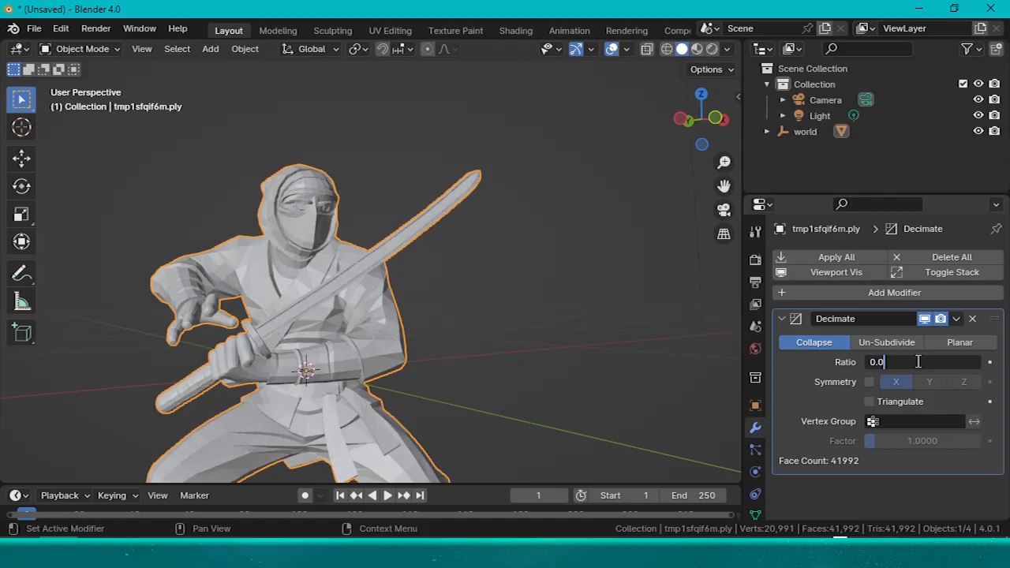
type("0.07")
key("Return")
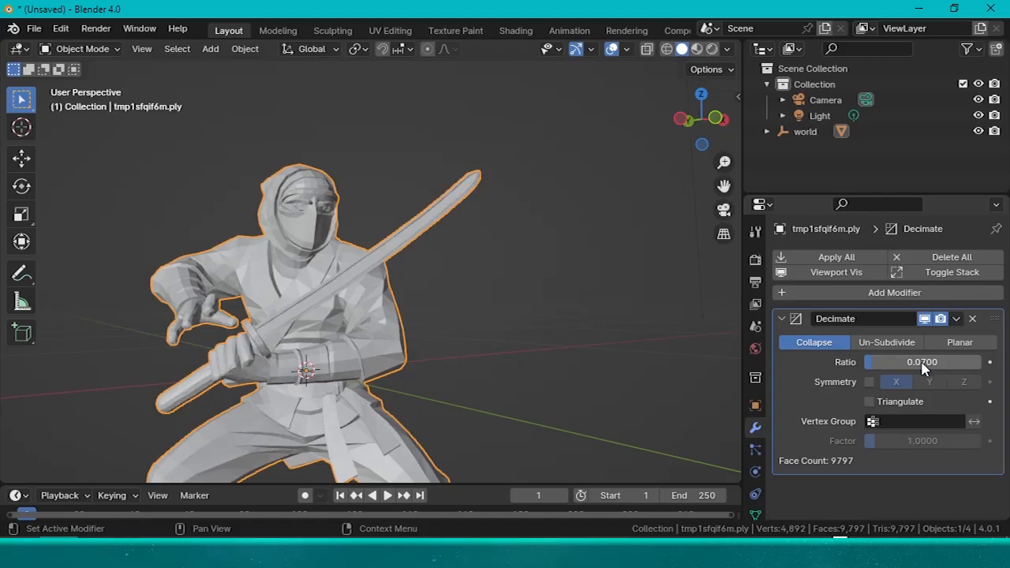
middle_click_drag(338, 275, 466, 330)
scroll(465, 330, "up", 3)
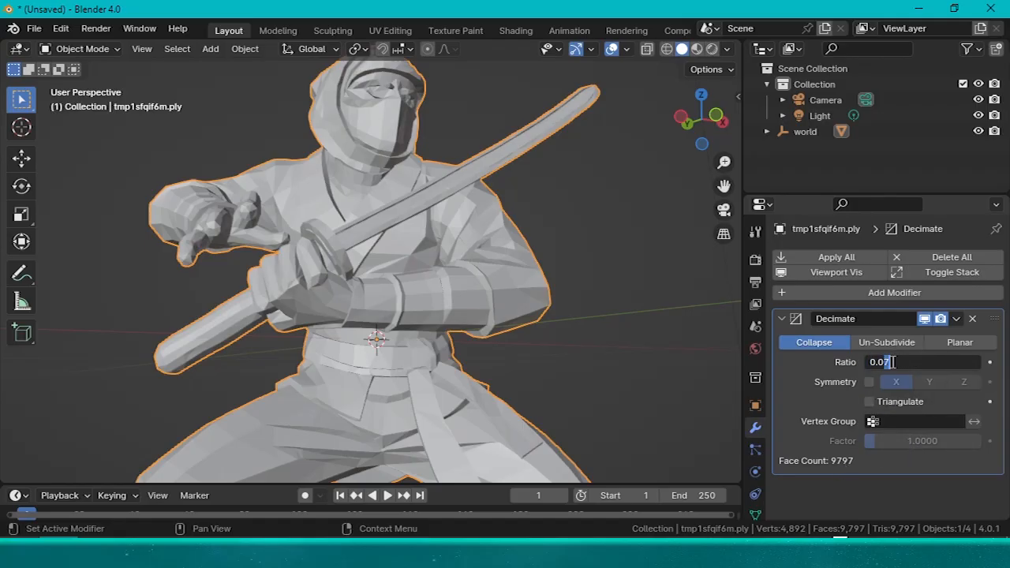
Try a Decimate ratio of 0.02 and check the ninja's face, hands and sword from several angles.
key("Return")
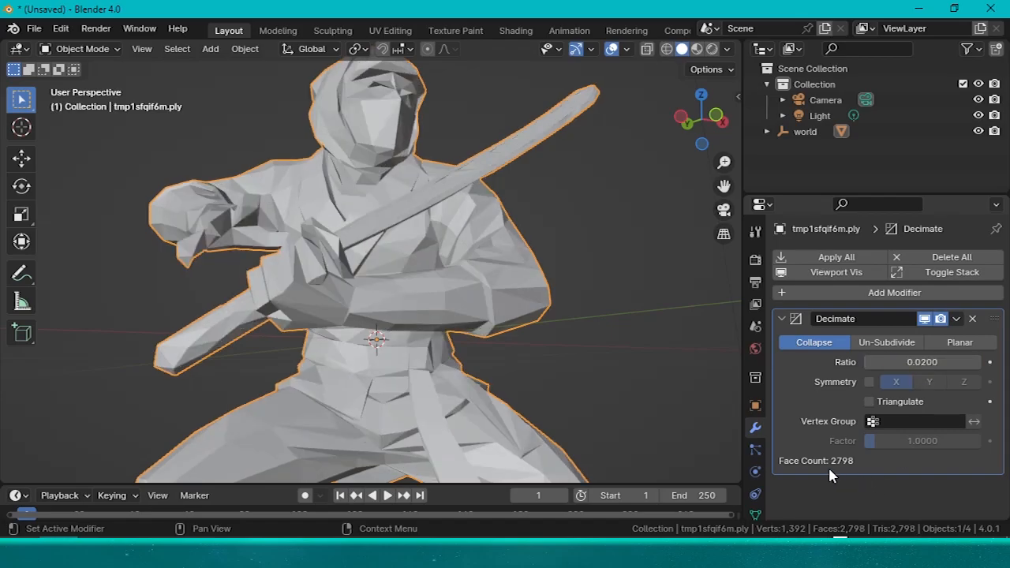
scroll(433, 203, "down", 2)
middle_click_drag(415, 214, 363, 252, "shift")
middle_click_drag(332, 283, 414, 280)
scroll(288, 184, "up", 3)
middle_click_drag(294, 198, 360, 240)
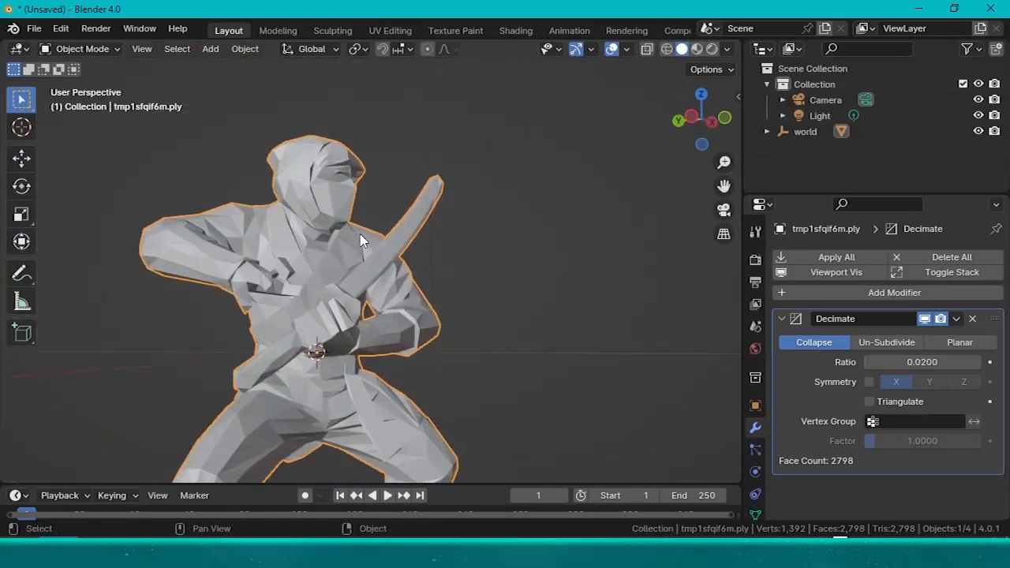
Set the Decimate ratio to 0.04, check the ninja's shape and apply the modifier.
left_click(914, 362)
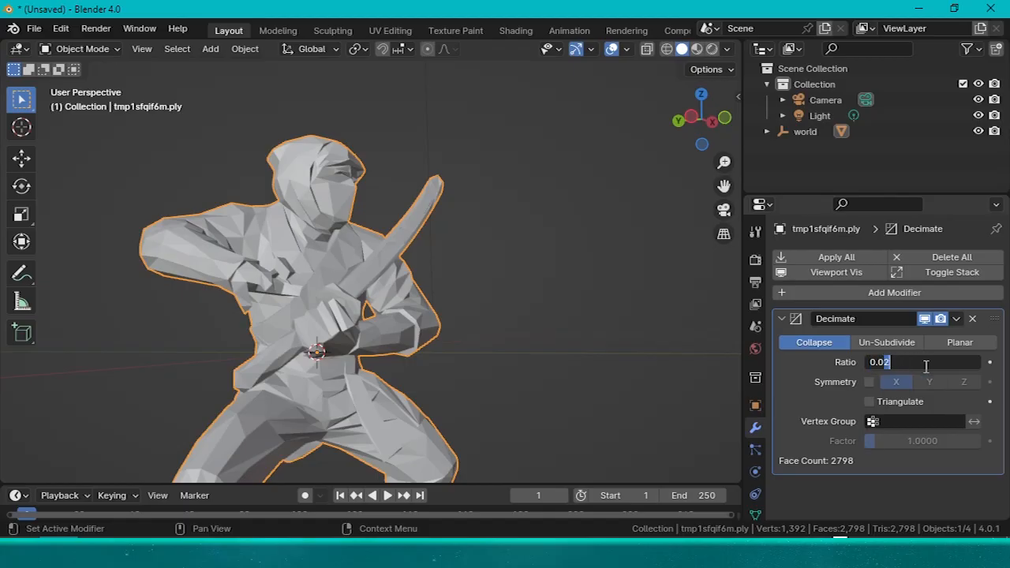
type("0.04")
key("Return")
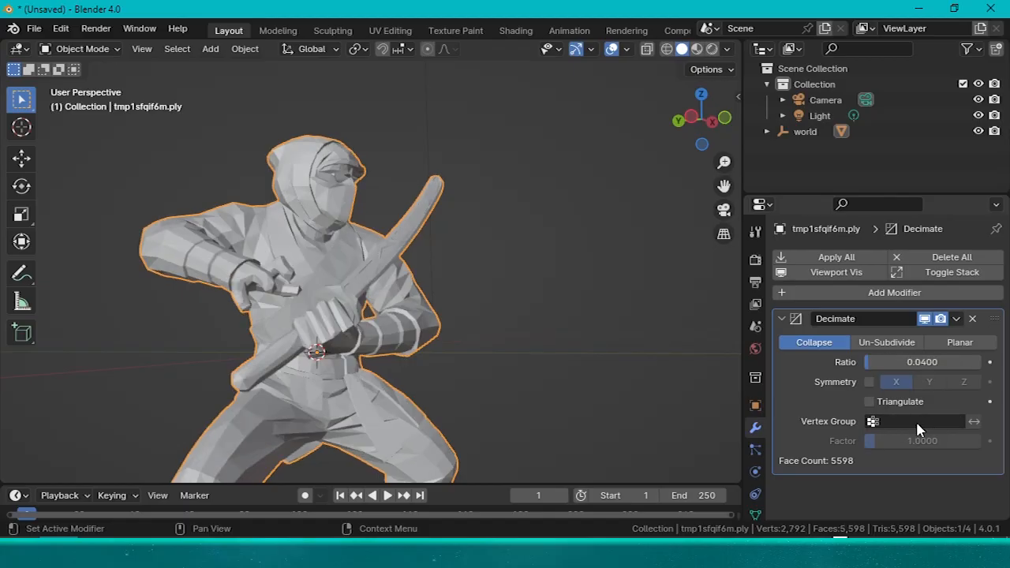
middle_click_drag(489, 371, 463, 362)
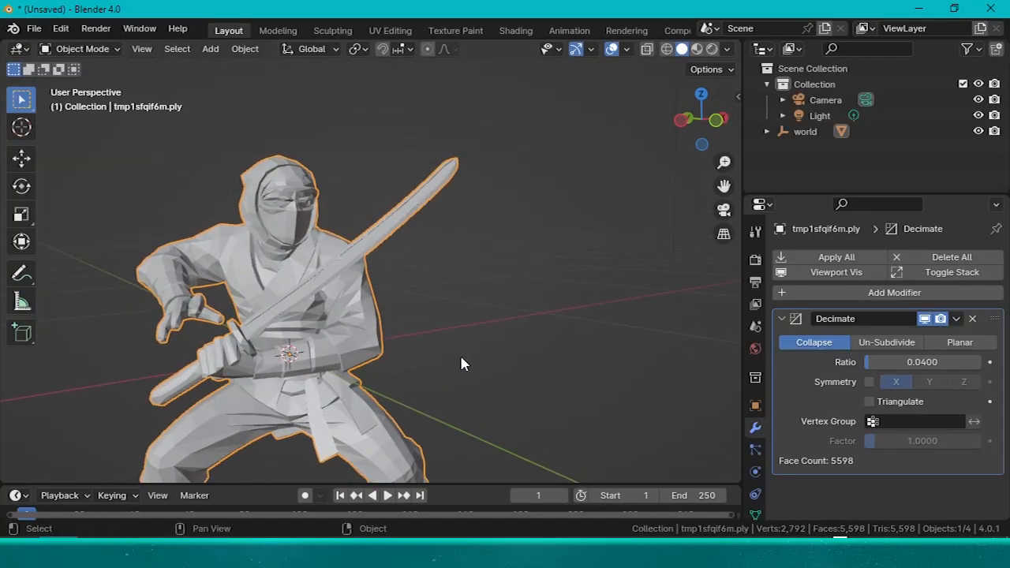
middle_click_drag(169, 392, 829, 462)
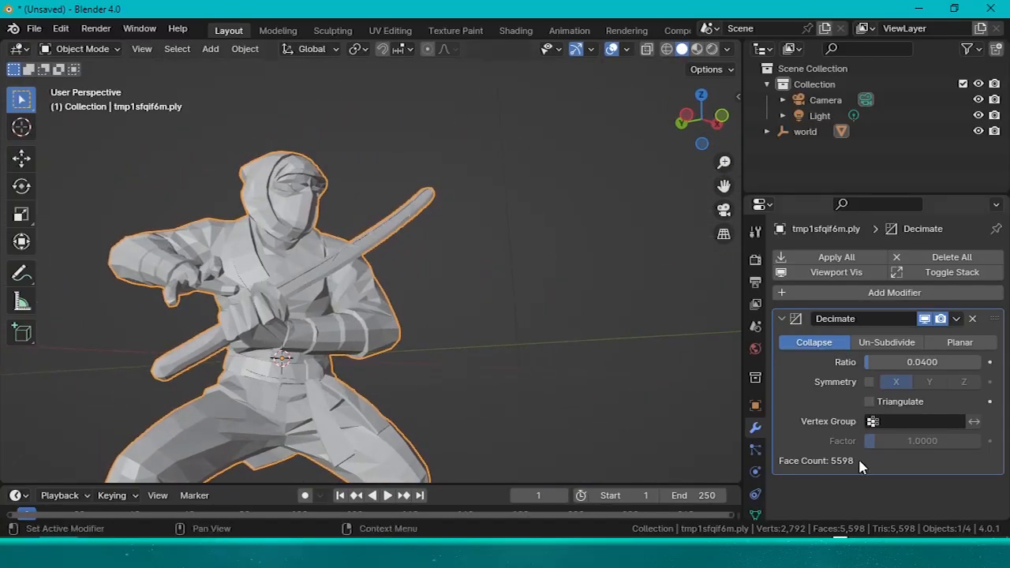
left_click(956, 318)
left_click(872, 337)
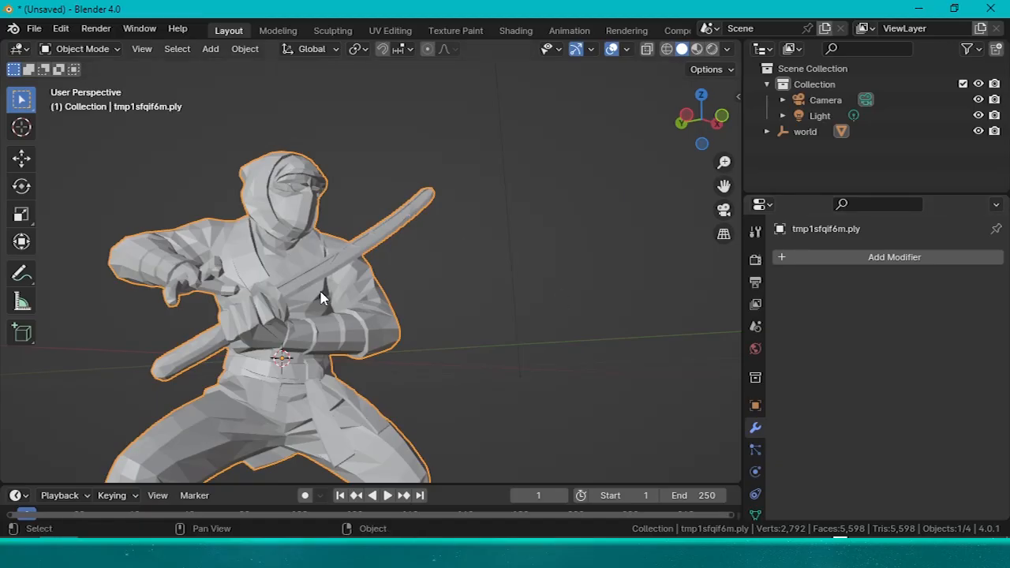
Inspect the low-poly ninja's topology in Edit Mode from several angles and return to Object Mode.
key("Tab")
scroll(395, 273, "up", 8)
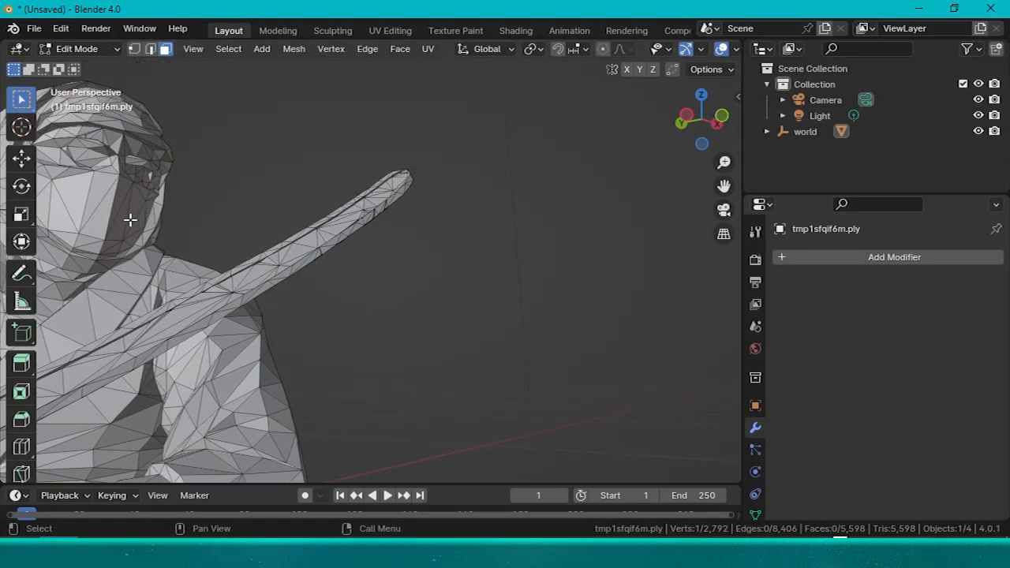
scroll(218, 263, "down", 8)
middle_click_drag(419, 304, 176, 326)
scroll(236, 352, "down", 8)
middle_click_drag(311, 381, 470, 442)
key("ctrl+Tab")
left_click(197, 354)
Apply smooth shading to the whole ninja mesh.
scroll(261, 260, "up", 6)
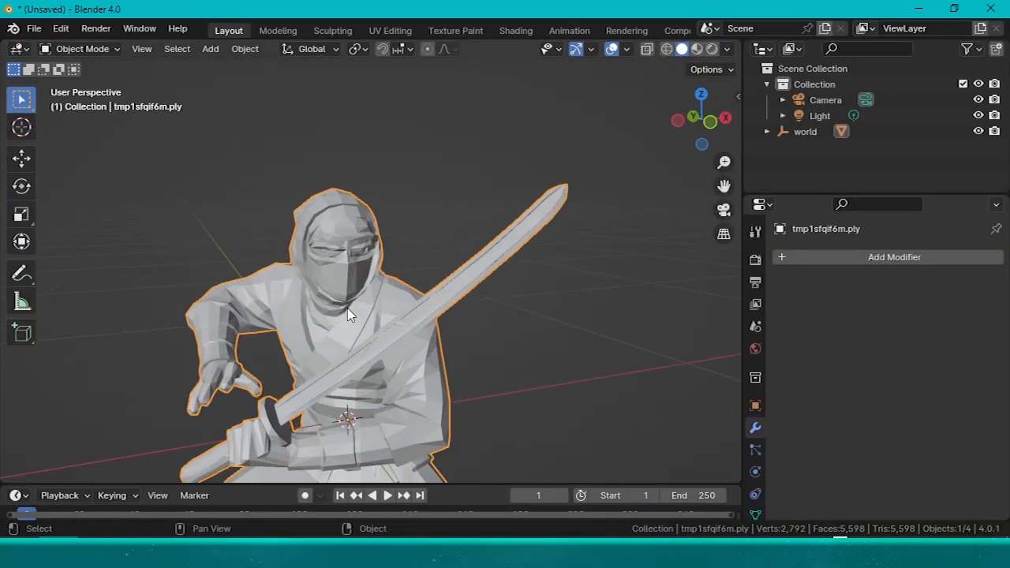
right_click(251, 254)
left_click(270, 242)
middle_click_drag(395, 350, 360, 376)
scroll(352, 390, "down", 3)
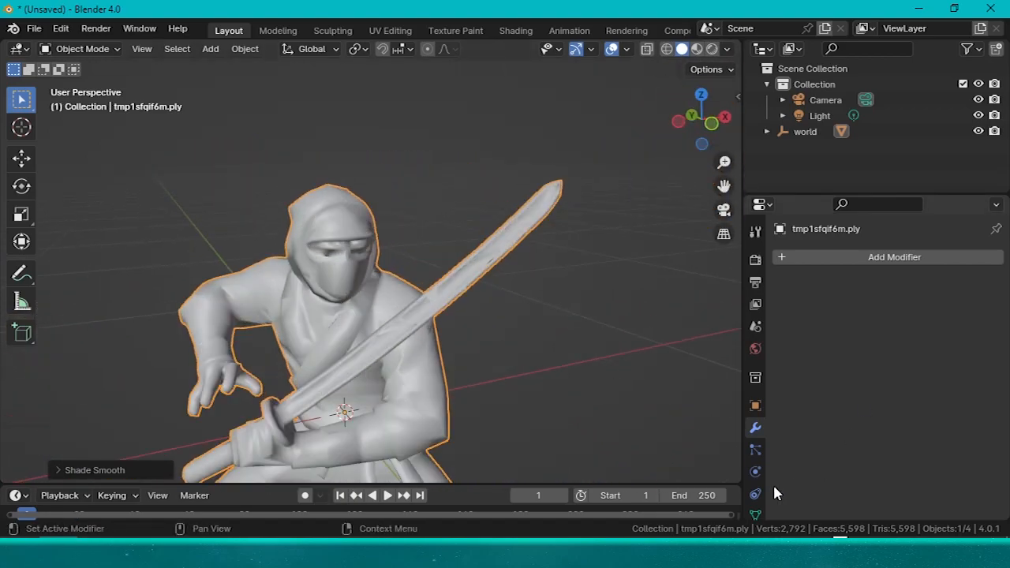
Give the ninja's material a very dark blue base color with hue 0.667 and saturation 1, and display the model in Material Preview.
scroll(755, 485, "down", 3)
left_click(755, 474)
left_click(908, 452)
left_click(947, 240)
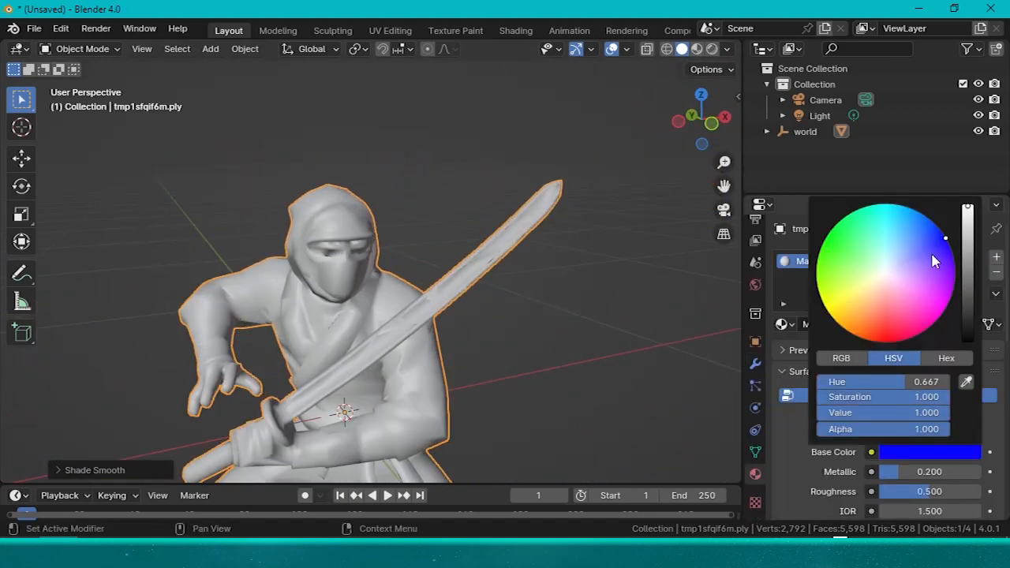
left_click_drag(968, 239, 968, 290)
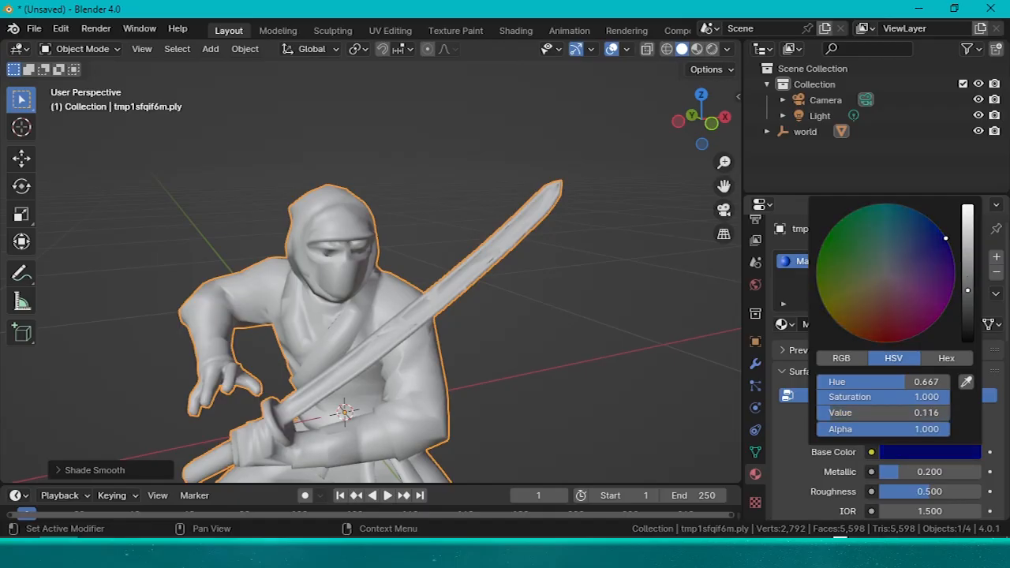
left_click(697, 50)
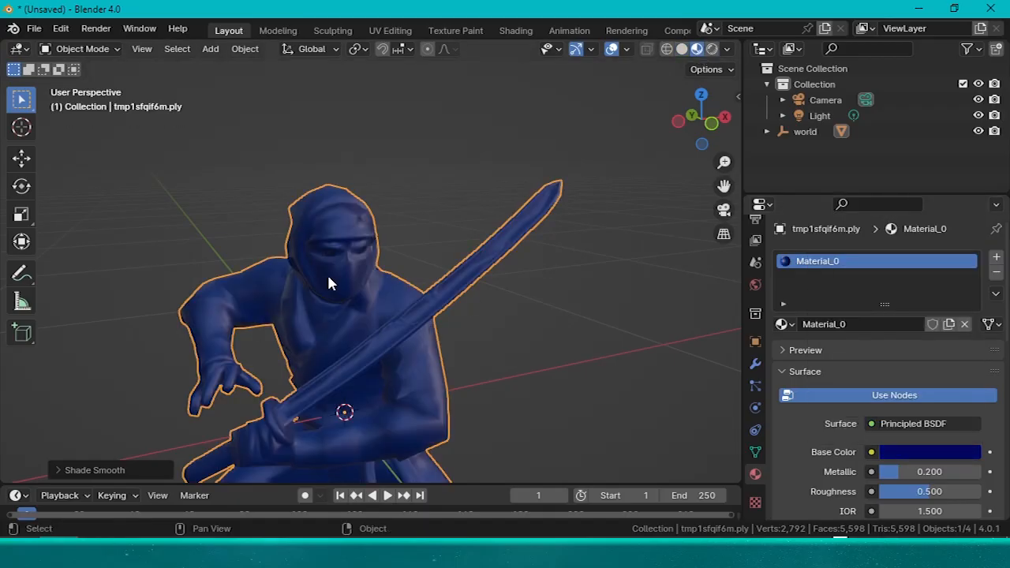
left_click(933, 453)
left_click_drag(969, 291, 970, 307)
Open the Ninja.png reference in the Windows photo viewer and compare its colours with the model.
left_click(118, 553)
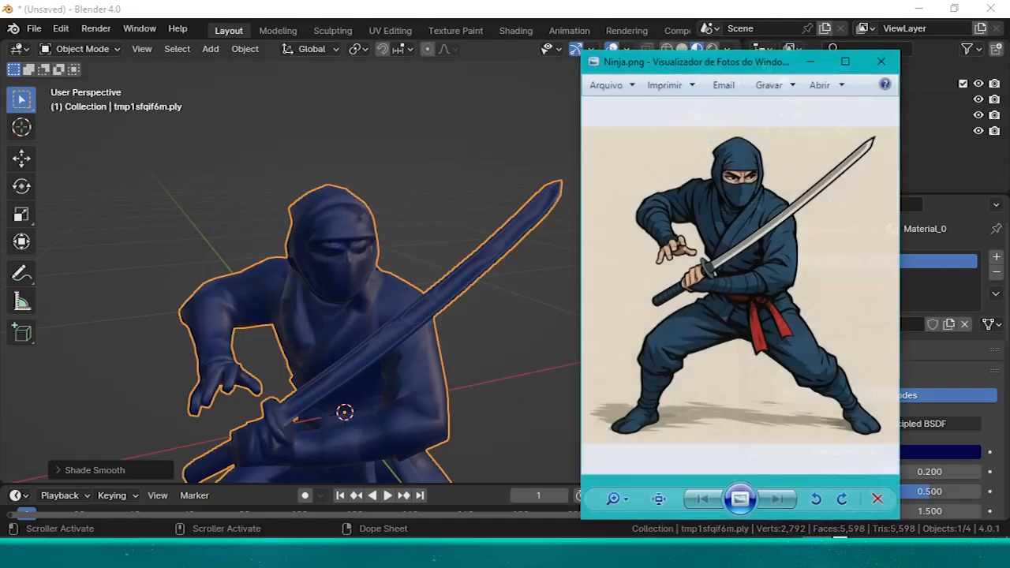
left_click(788, 553)
left_click(927, 452)
left_click(788, 552)
left_click(817, 552)
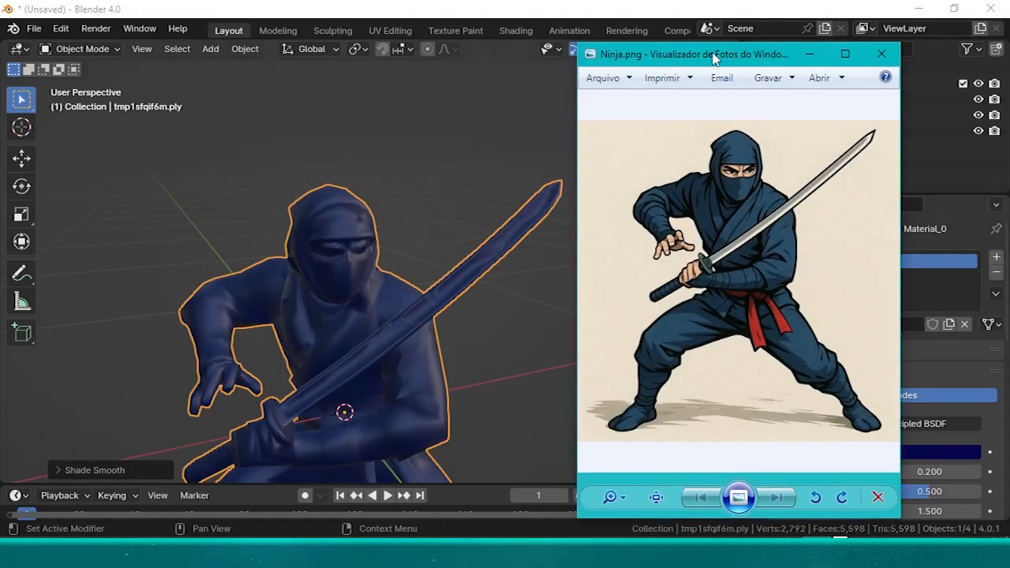
left_click_drag(714, 45, 481, 45)
Turn the outliner area into an Image Editor, load Ninja.png into it from its folder and frame the ninja's mask and chest.
left_click(759, 49)
left_click(229, 105)
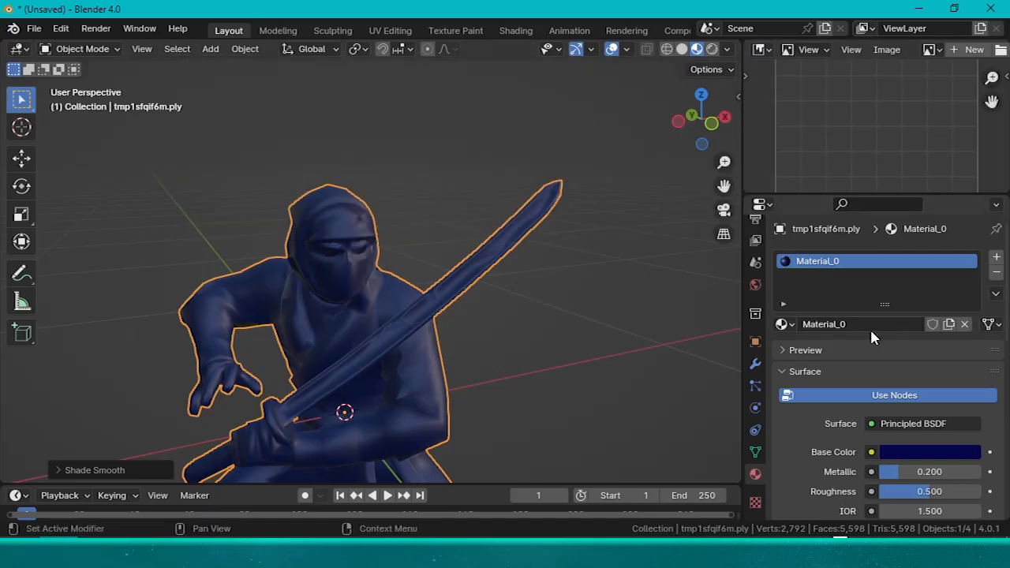
key("alt+Tab")
left_click(649, 55)
mouse_move(169, 552)
left_click(131, 500)
left_click_drag(414, 290, 884, 164)
left_click(766, 95)
middle_click_drag(850, 78, 844, 147)
scroll(864, 118, "up", 3)
scroll(841, 87, "down", 3)
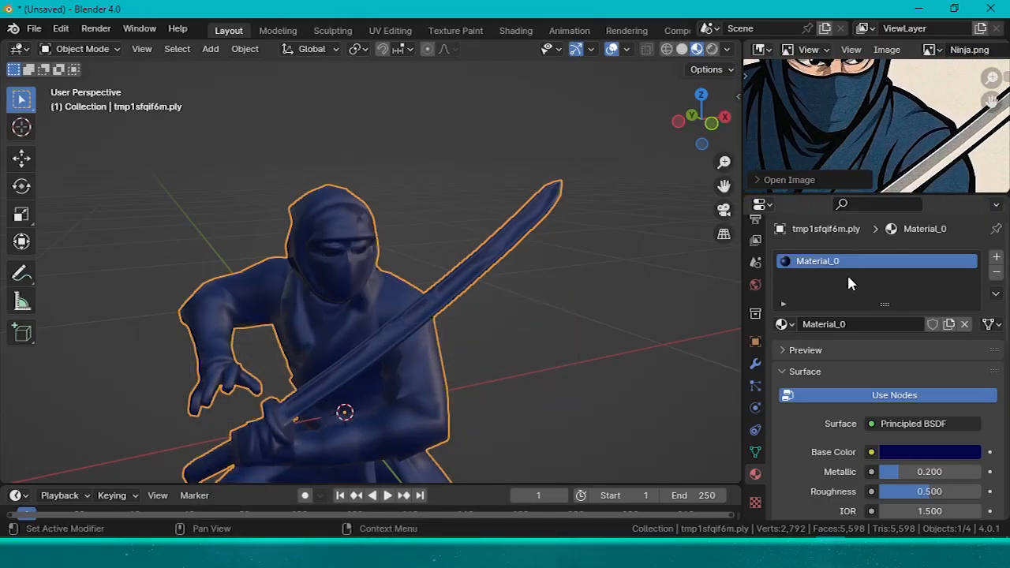
Sample the material's base color from the ninja's clothing in the reference image, resampling it for a darker blue.
left_click(933, 452)
left_click(967, 380)
left_click(859, 149)
left_click(964, 451)
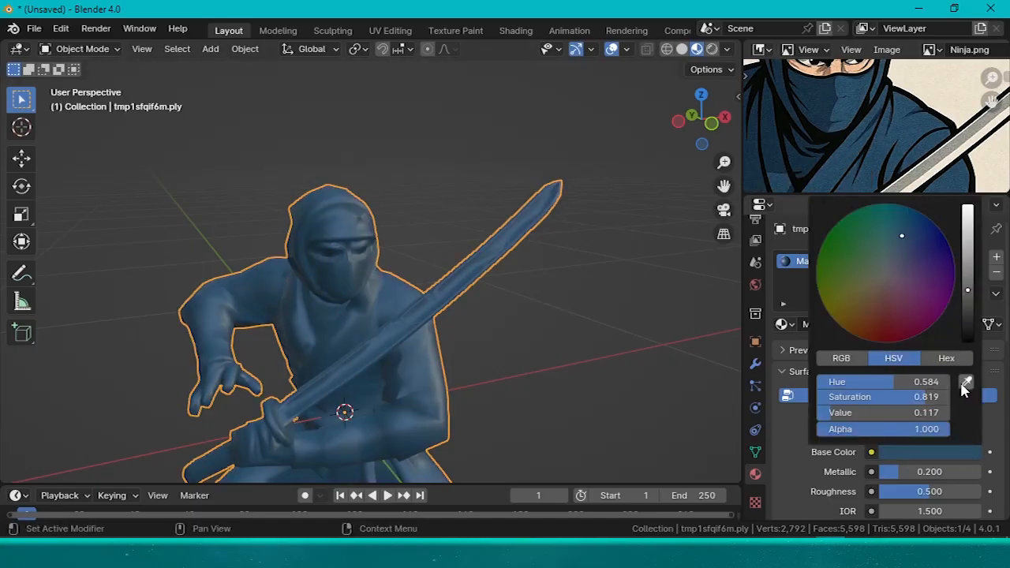
left_click(966, 380)
left_click(858, 149)
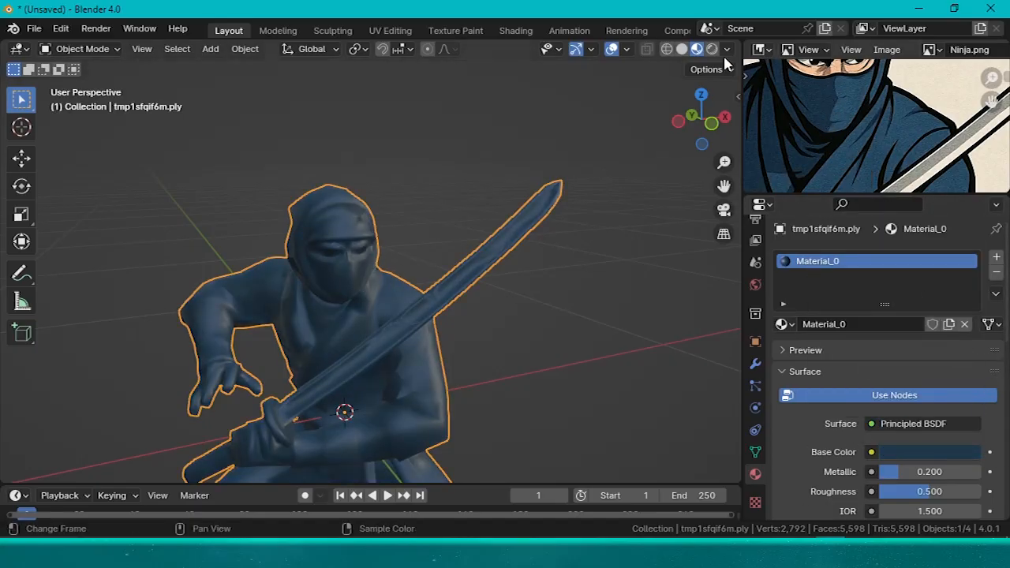
Enable scene lights in the Material Preview shading and switch the viewport lighting to the dark studio environment.
left_click(714, 49)
scroll(409, 390, "down", 2)
middle_click_drag(409, 390, 453, 322, "shift")
left_click(697, 48)
left_click(727, 49)
left_click(637, 143)
left_click(636, 126)
left_click(636, 144)
left_click(694, 193)
left_click(685, 199)
left_click(676, 207)
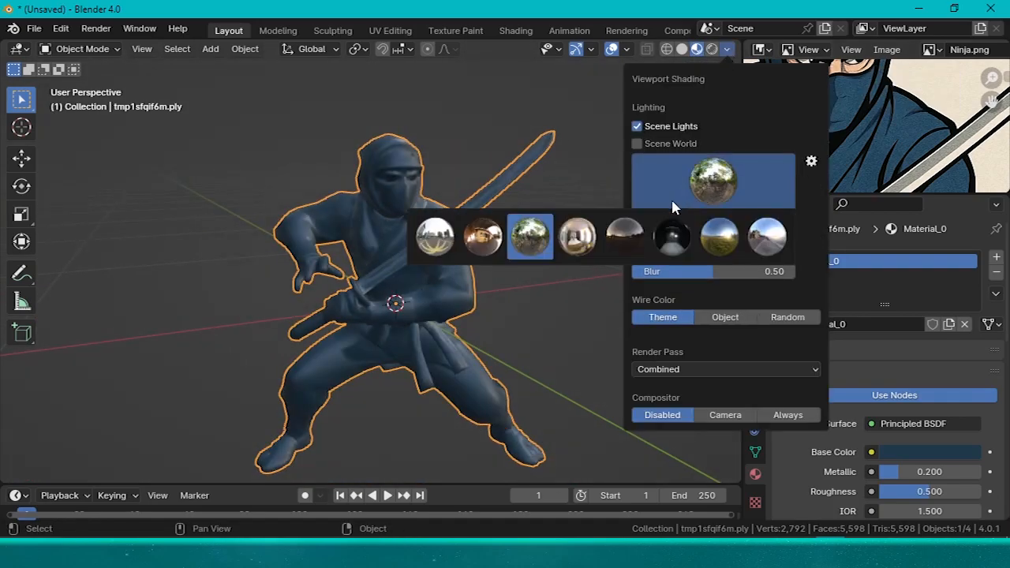
left_click(672, 237)
mouse_move(509, 311)
middle_mouse_down()
mouse_move(503, 262)
mouse_move(528, 262)
middle_mouse_up()
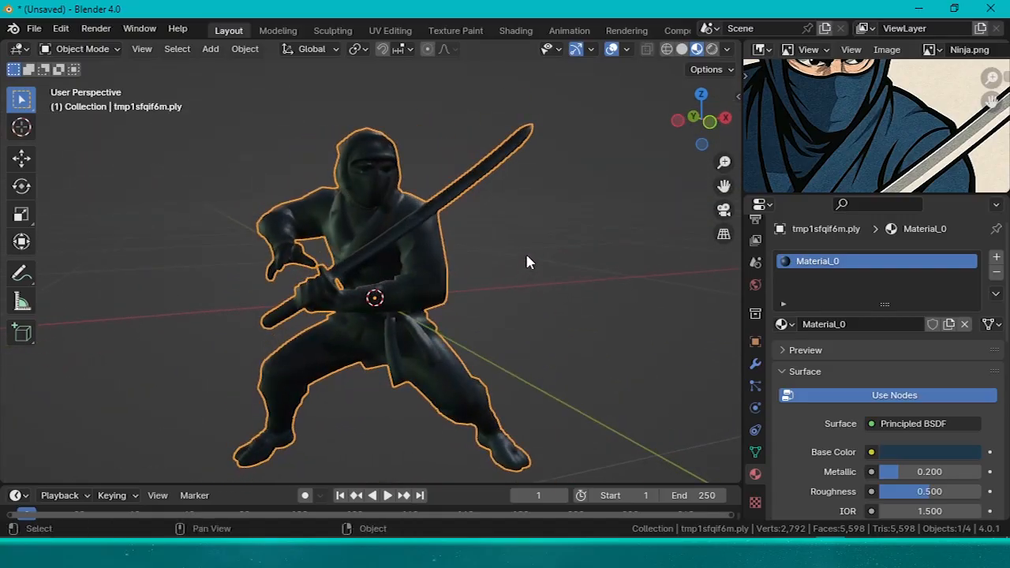
Select the scene's point light high above the ninja and change it to a Sun light.
scroll(611, 228, "down", 10)
middle_click_drag(595, 216, 503, 139)
left_click(500, 141)
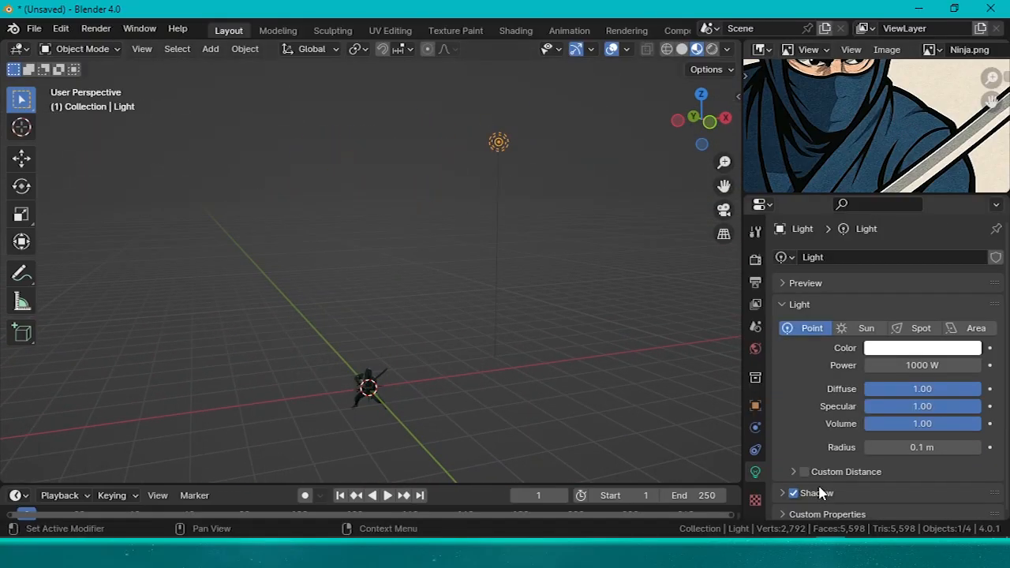
left_click(865, 329)
scroll(351, 413, "up", 3)
scroll(489, 331, "down", 5)
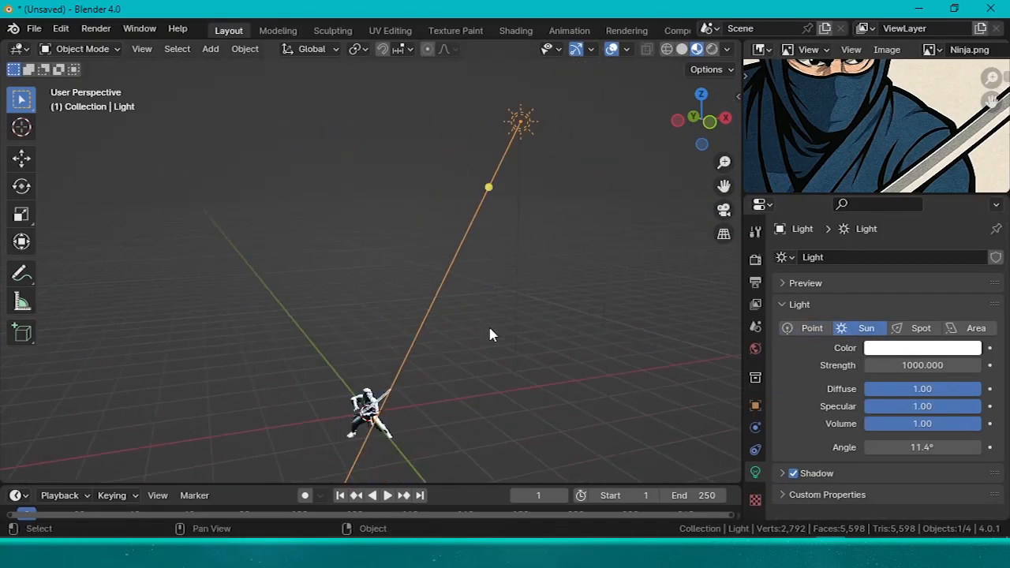
Move the sun light down and sideways so it sits much closer to the ninja.
left_click(22, 155)
left_click_drag(463, 115, 464, 240)
left_click_drag(507, 300, 453, 307)
scroll(453, 343, "up", 3)
middle_click_drag(345, 360, 279, 361)
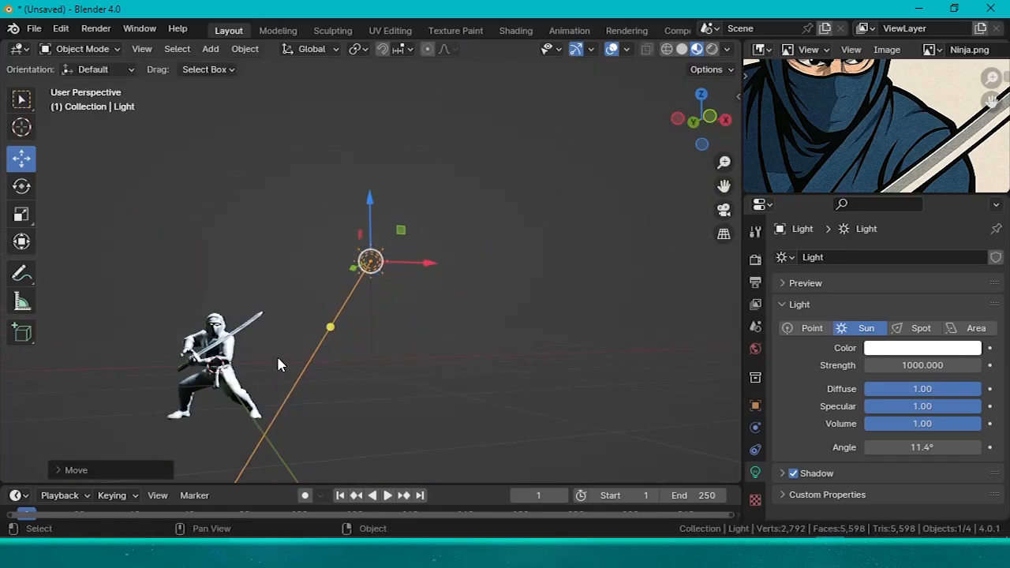
Give the sun light a pale yellow colour and set its strength to 10.
left_click(892, 352)
mouse_move(908, 148)
left_mouse_down()
mouse_move(913, 137)
mouse_move(846, 227)
mouse_move(867, 203)
left_mouse_up()
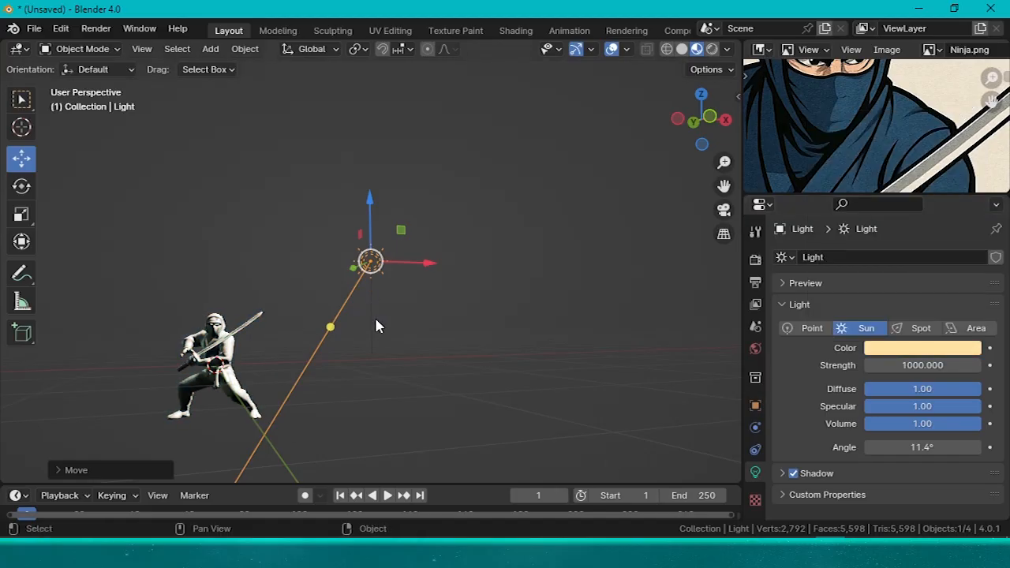
left_click(912, 363)
type("10")
key("Return")
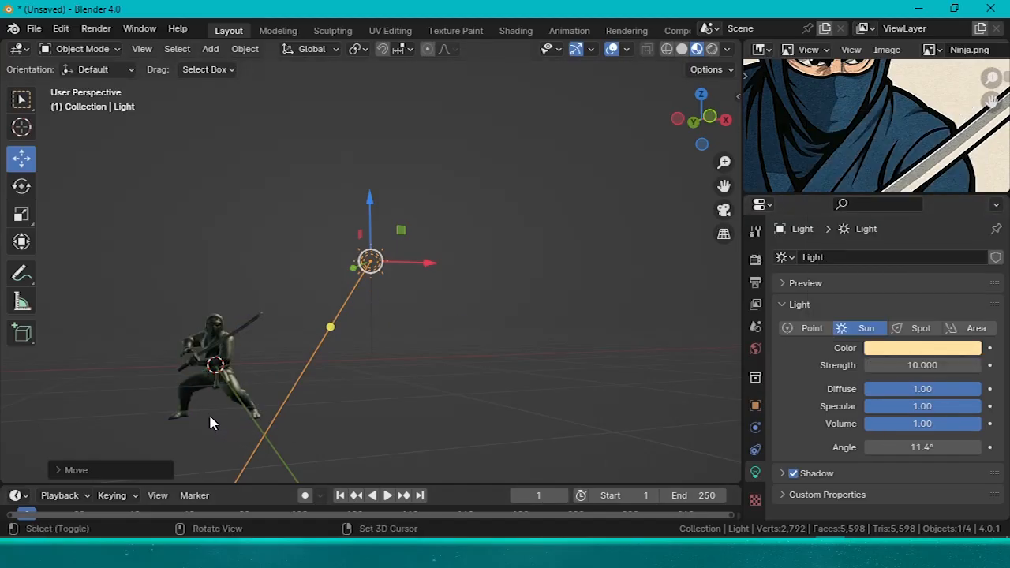
Tilt the sun freely, then in top view move it along Y in front of the ninja and turn its beam towards the model.
key("r")
key("r")
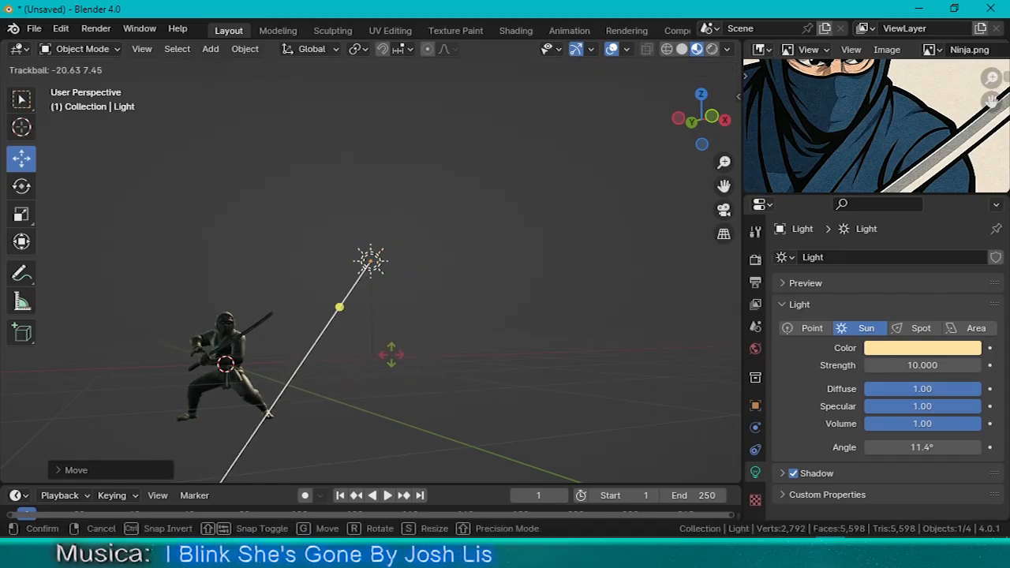
left_click(415, 354)
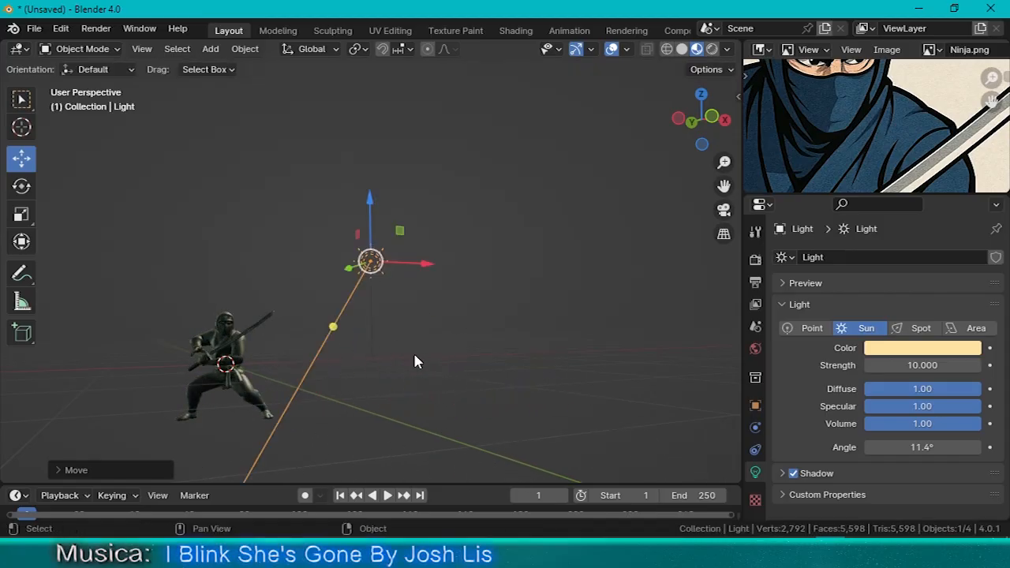
key("KP_7")
left_click_drag(373, 226, 373, 327)
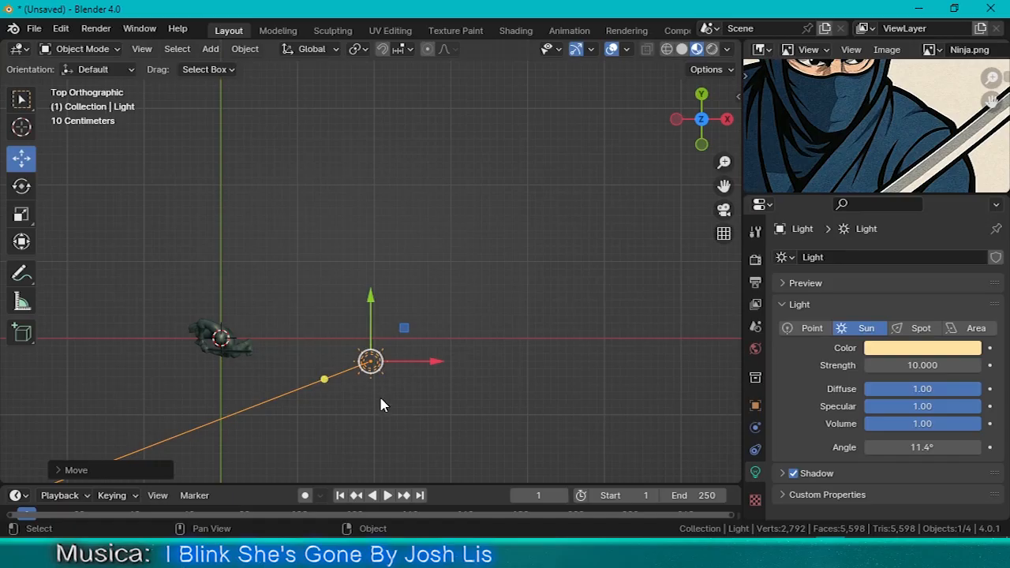
key("r")
left_click(316, 412)
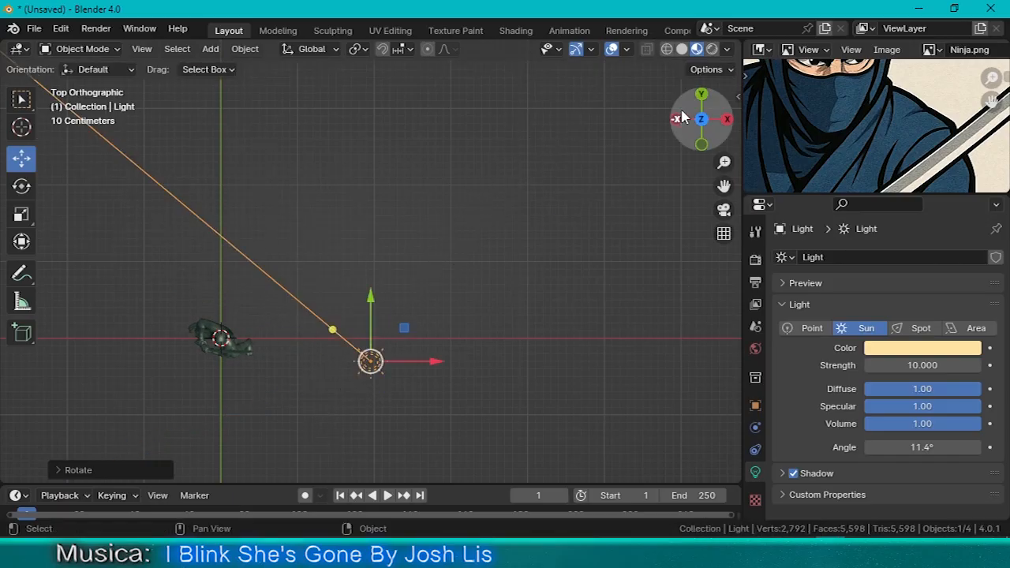
Shift the sun along X and rotate it about the global Y axis, checking the shading on the ninja.
middle_click_drag(399, 392, 429, 229)
left_click_drag(447, 278, 341, 280)
middle_click_drag(267, 390, 346, 281)
scroll(346, 281, "up", 7)
scroll(345, 285, "down", 6)
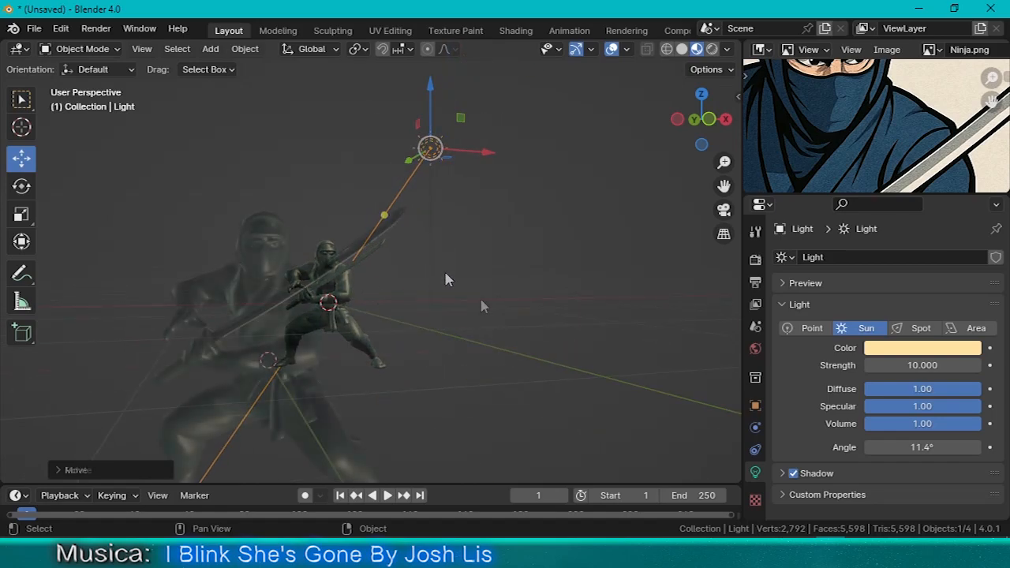
key("r")
key("y")
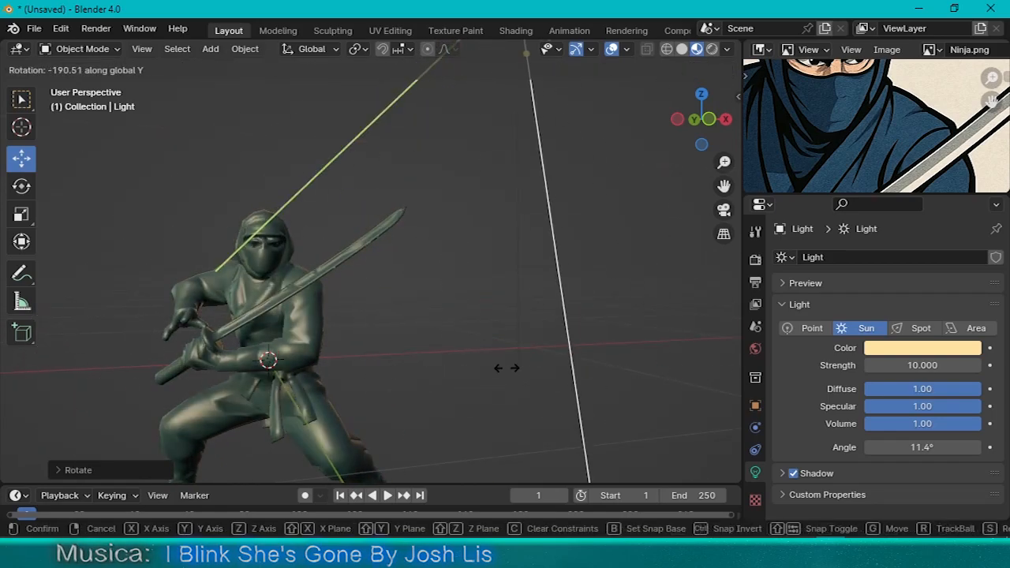
left_click(402, 357)
Rotate the sun freely with the trackball so the ninja is lit from the side, and check the shading up close.
scroll(402, 358, "down", 6)
middle_click_drag(403, 348, 418, 260)
key("r")
key("r")
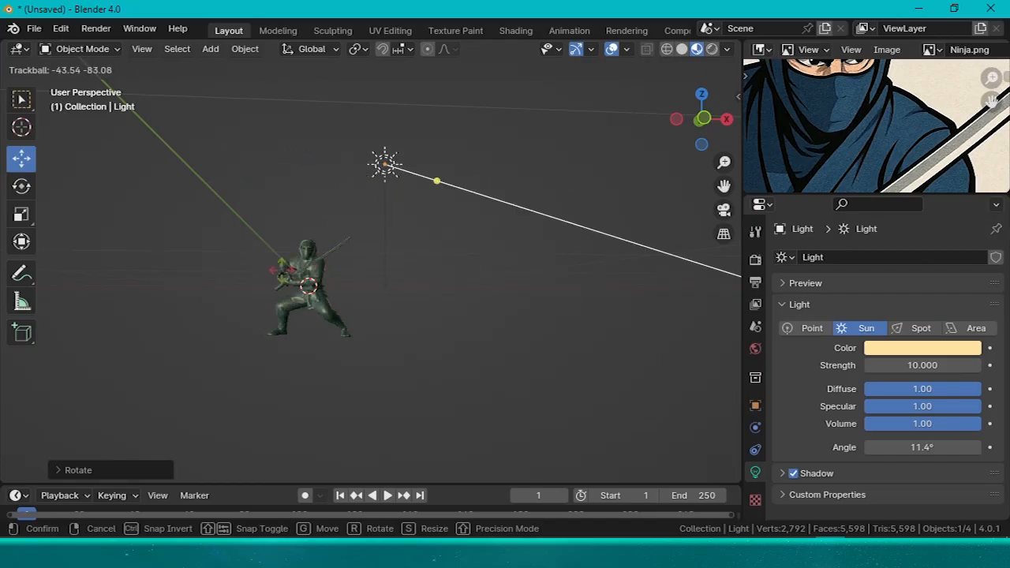
left_click(276, 211)
scroll(285, 244, "up", 3)
middle_click_drag(295, 284, 327, 285)
scroll(327, 284, "up", 4)
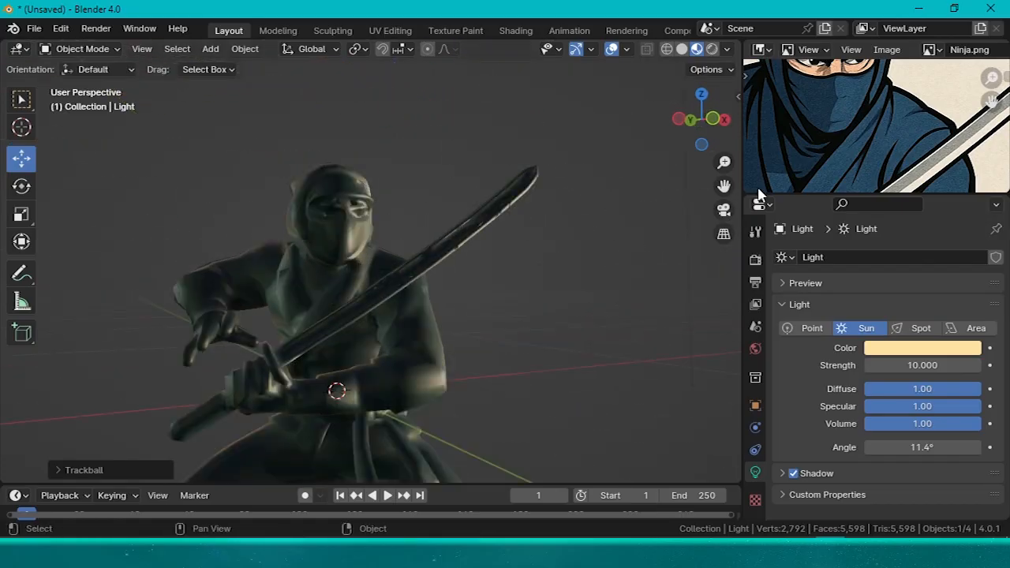
Set the sun light's colour to white with hex value FFFFFF.
scroll(801, 134, "down", 4)
middle_click_drag(561, 340, 599, 339)
left_click(923, 348)
left_click(922, 348)
left_click(946, 270)
type("ffffff")
key("Return")
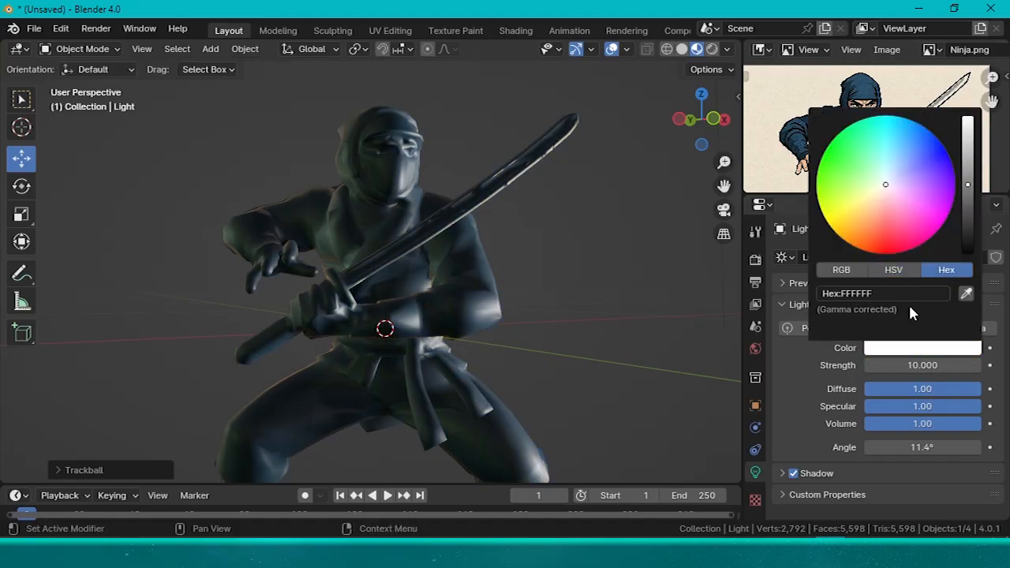
middle_click_drag(562, 314, 559, 294)
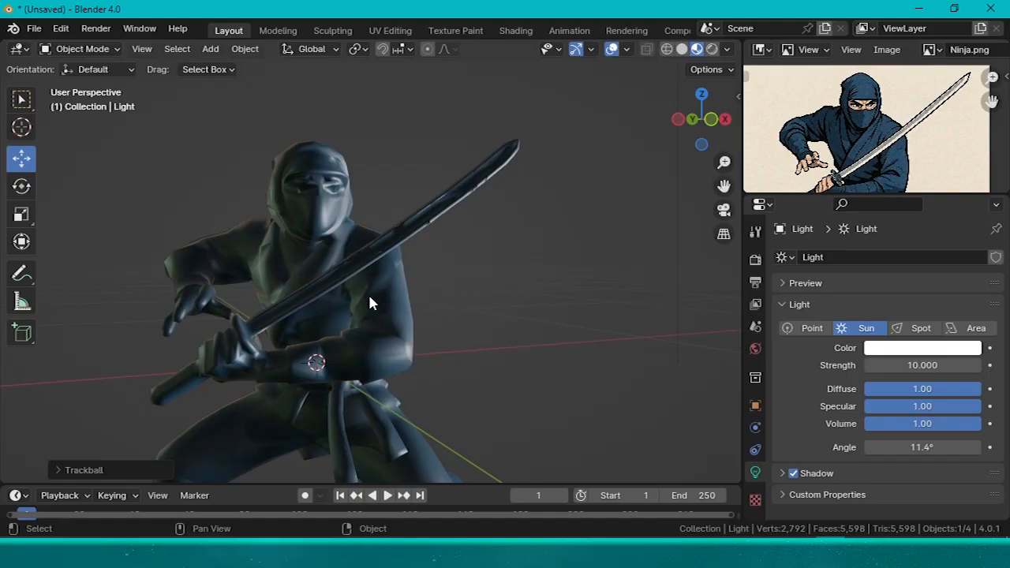
Make the ninja's clothing material less shiny: metallic 0, roughness about 0.56 and specular IOR level about 0.08.
scroll(365, 177, "up", 3)
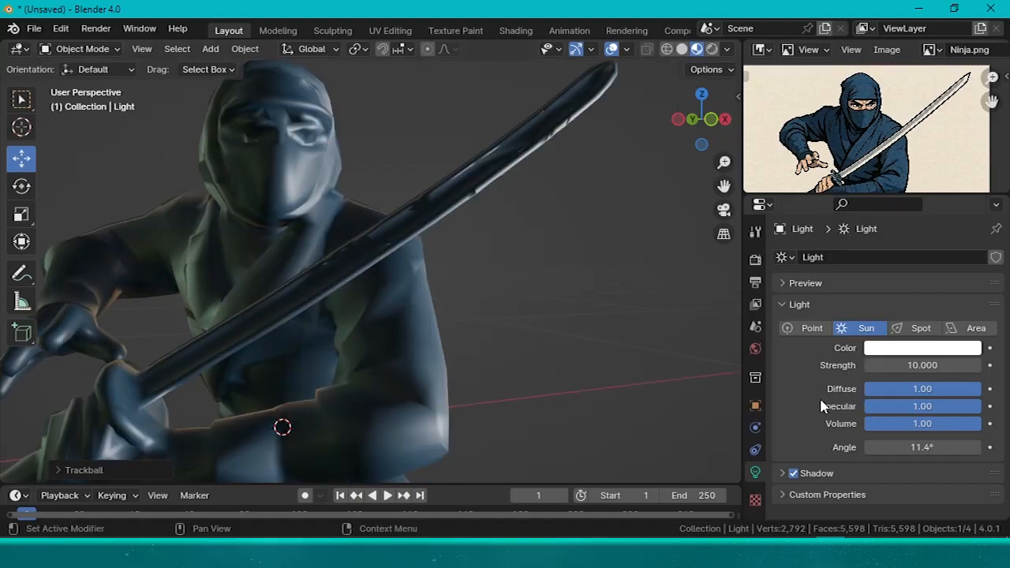
left_click(275, 357)
left_click(755, 474)
scroll(860, 377, "down", 2)
mouse_move(927, 333)
left_mouse_down()
mouse_move(900, 333)
mouse_move(950, 333)
mouse_move(916, 333)
mouse_move(892, 313)
mouse_move(930, 333)
left_mouse_up()
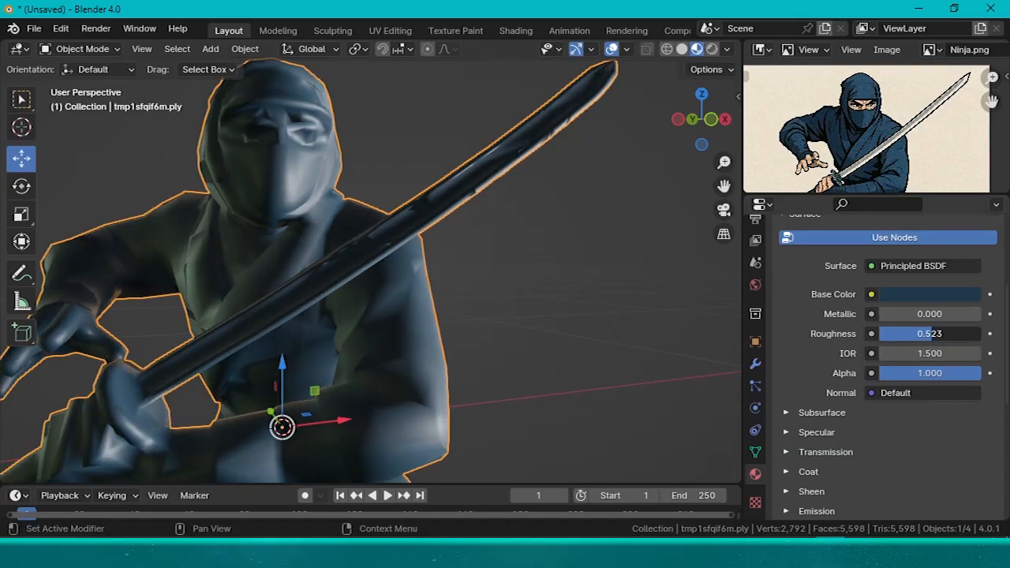
left_click(793, 438)
left_click_drag(929, 471, 883, 471)
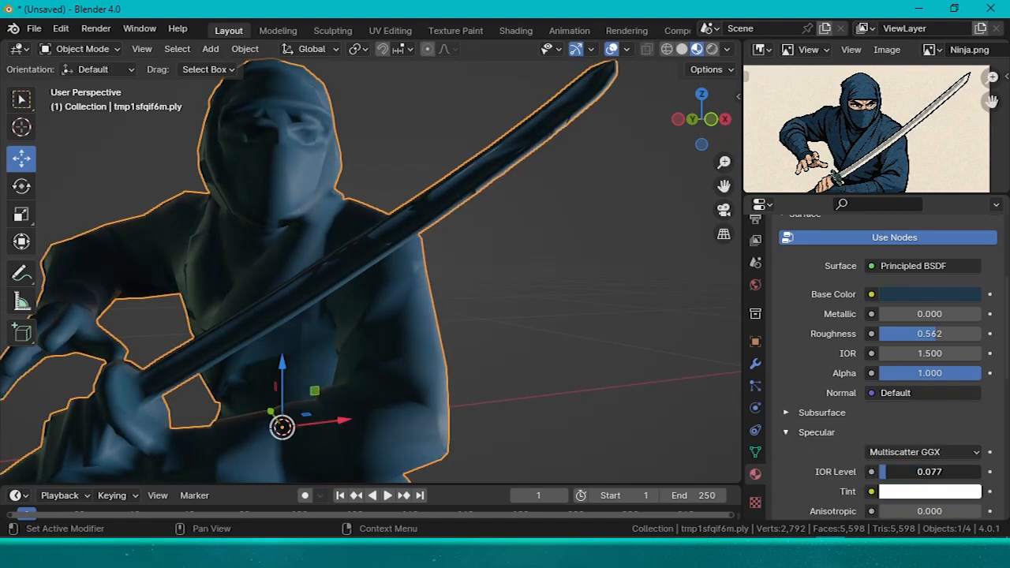
scroll(859, 387, "down", 3)
scroll(859, 386, "up", 6)
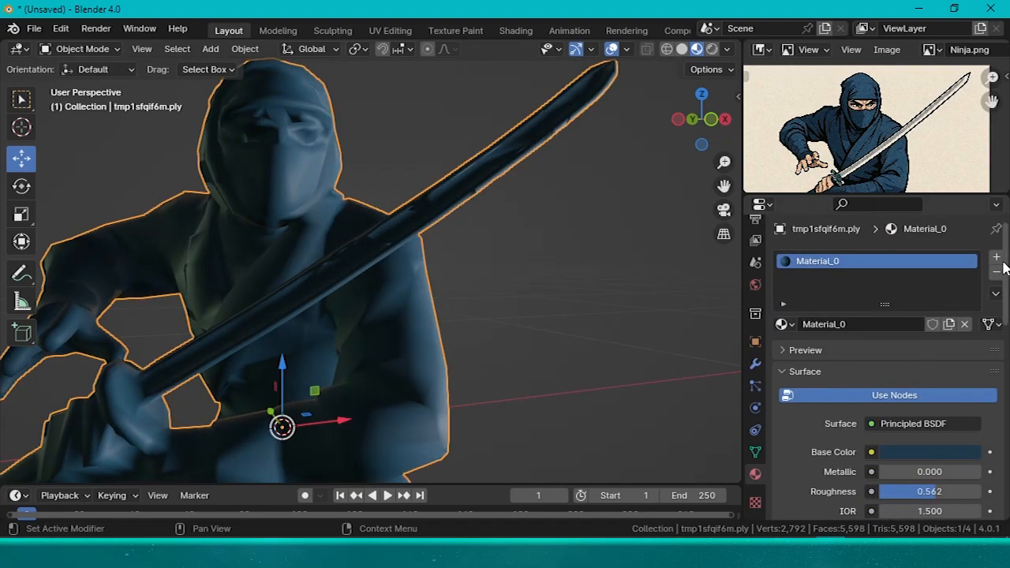
Add a second material to the ninja, sample its base color from the skin in the reference, and brighten it to a light tan.
left_click(996, 256)
left_click(813, 358)
left_click(897, 484)
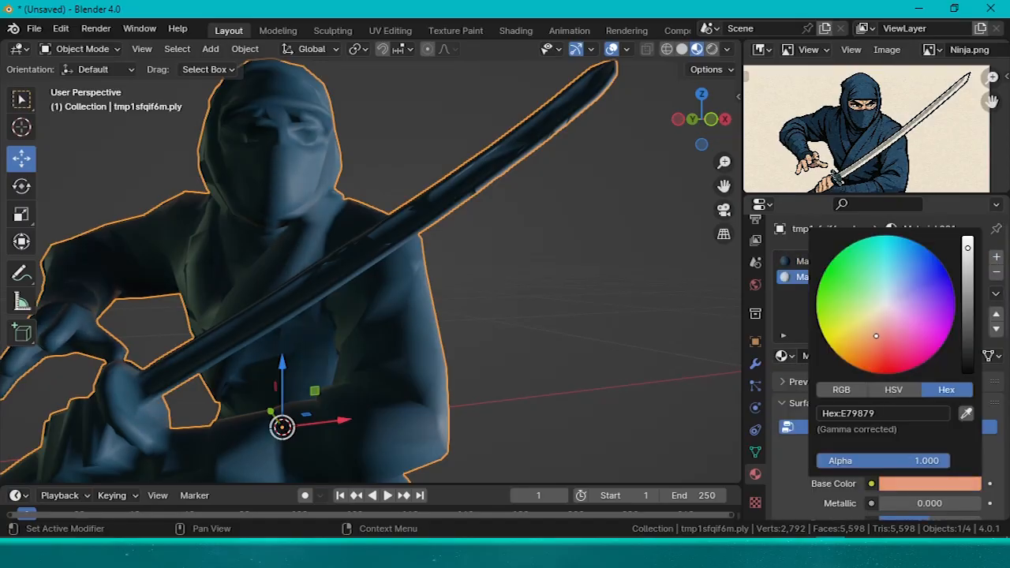
left_click(965, 413)
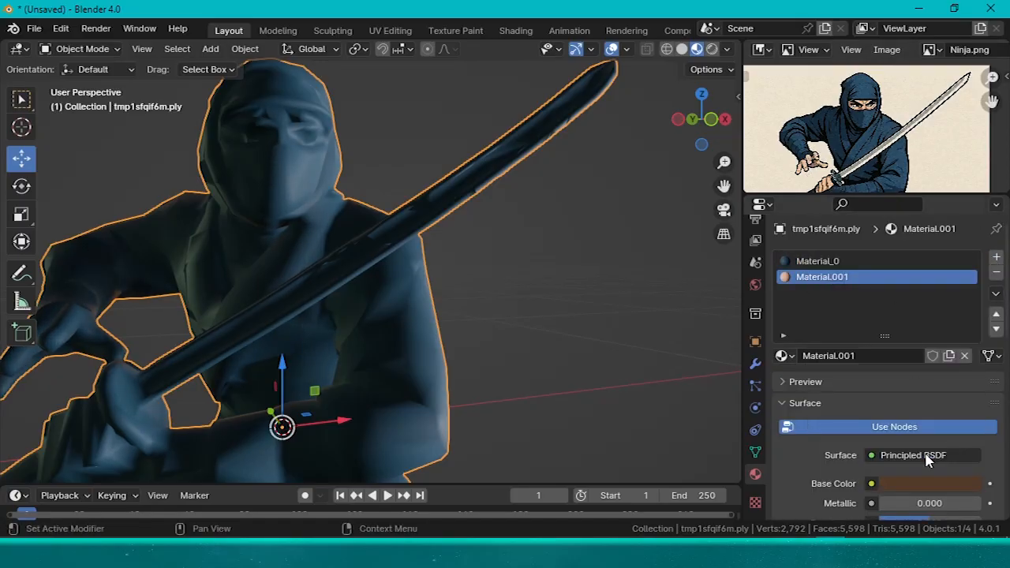
left_click(887, 479)
left_click_drag(968, 315, 969, 252)
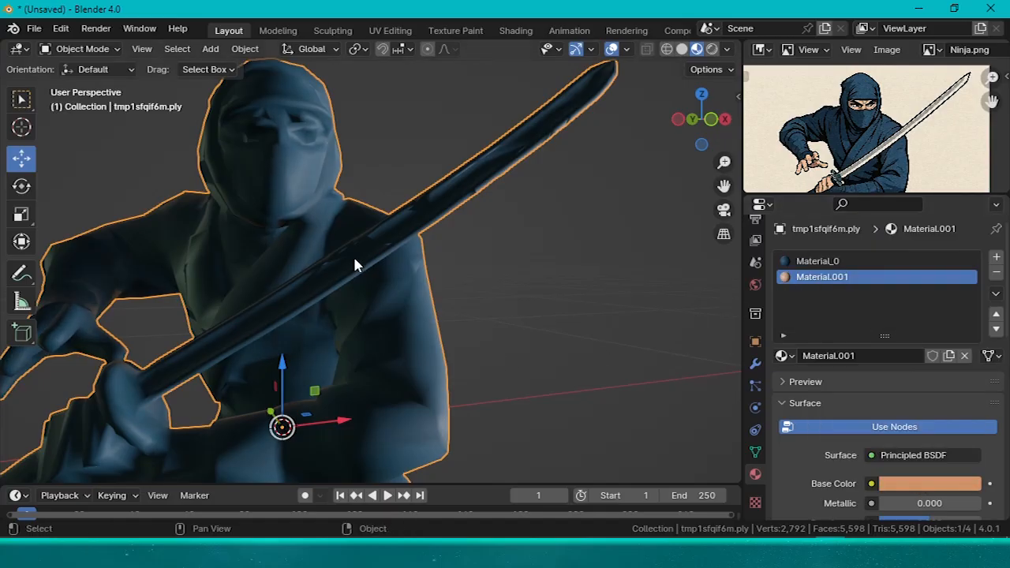
Edit the ninja's mesh in solid shading and circle-select the faces of the exposed skin around the eyes.
key("ctrl+Tab")
left_click(428, 160)
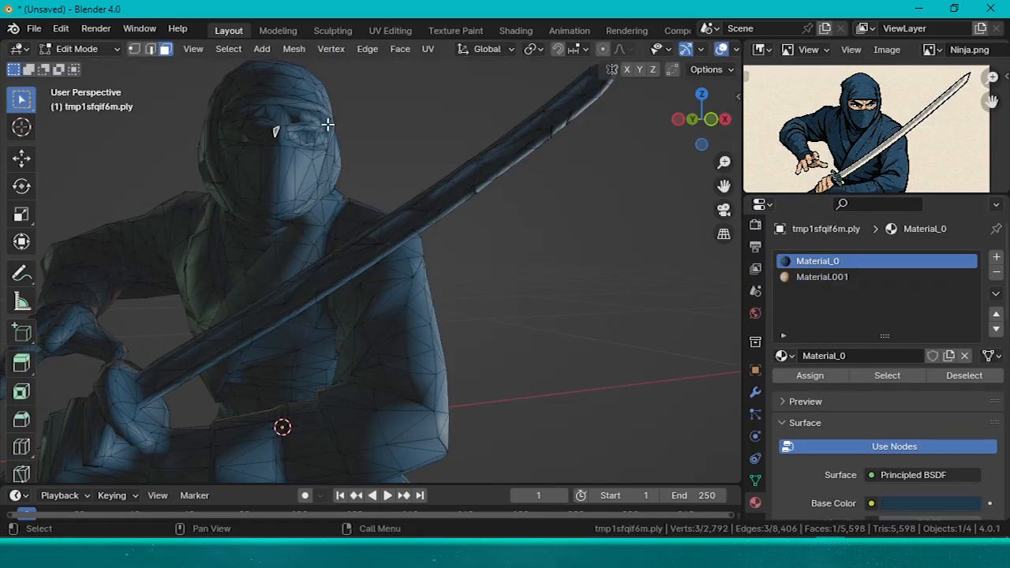
scroll(631, 48, "down", 5)
left_click(683, 50)
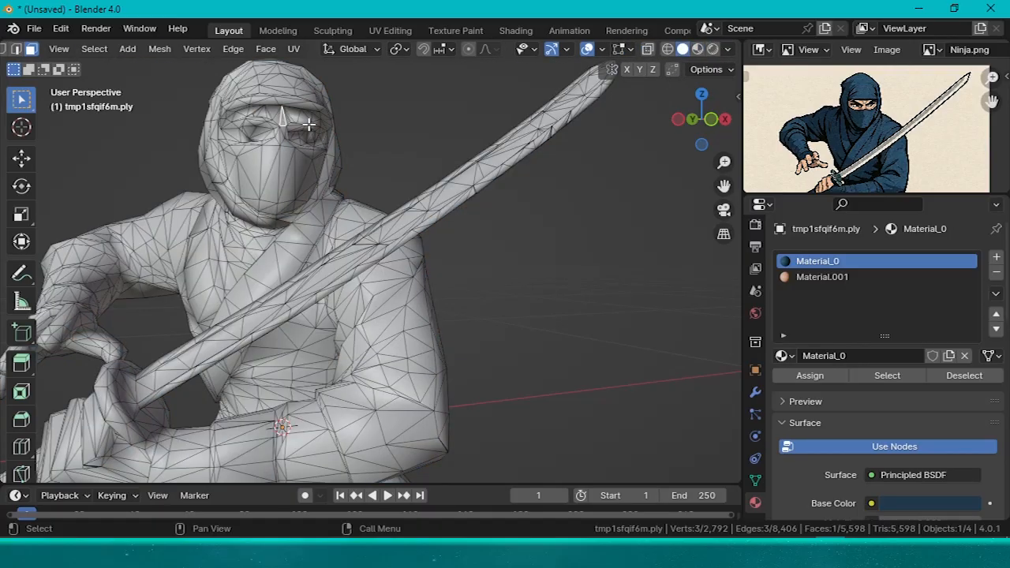
key("KP_Decimal")
scroll(315, 221, "down", 5)
key("x")
key("c")
mouse_move(363, 300)
left_mouse_down()
mouse_move(275, 288)
mouse_move(498, 292)
left_mouse_up()
key("Escape")
mouse_move(265, 267)
middle_mouse_down()
mouse_move(334, 261)
mouse_move(349, 355)
mouse_move(269, 336)
mouse_move(243, 357)
mouse_move(460, 372)
mouse_move(332, 282)
mouse_move(451, 300)
mouse_move(473, 314)
middle_mouse_up()
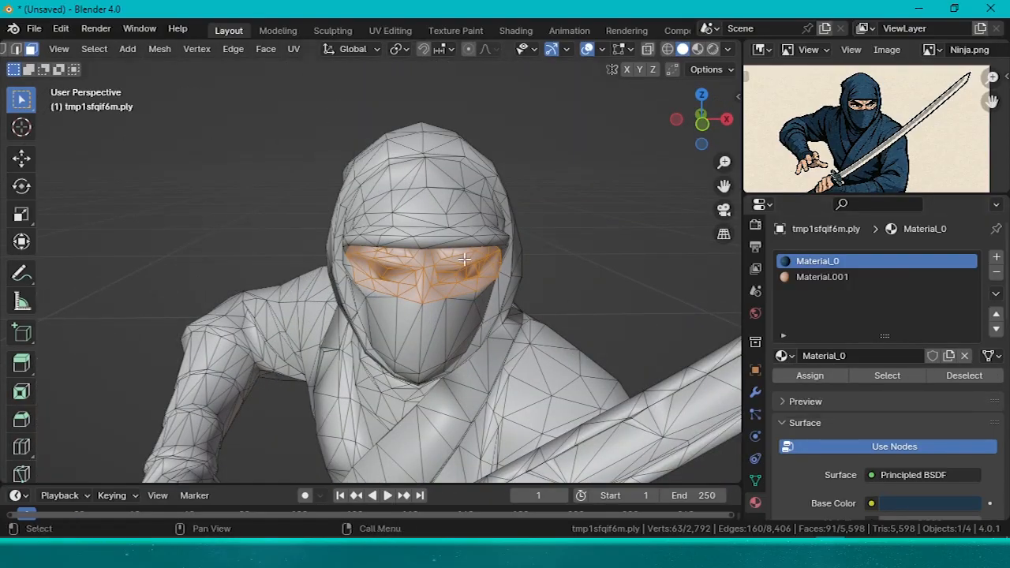
Store the eye-area faces in a new vertex group and check it by deselecting and reselecting the group.
left_click(755, 480)
middle_click_drag(442, 237, 446, 272)
left_click(969, 406)
left_click(917, 406)
middle_click_drag(378, 316, 316, 355)
Select the faces of the ninja's open hand, growing the selection to its fingers, and assign them to the vertex group.
key("alt+a")
middle_click_drag(236, 379, 213, 347)
left_click(192, 366, "shift")
left_click(285, 372, "shift")
middle_click_drag(332, 371, 262, 379)
left_click(262, 378, "shift")
key("ctrl+KP_Add")
key("ctrl+KP_Add")
key("ctrl+KP_Add")
key("ctrl+KP_Add")
middle_click_drag(219, 415, 268, 371)
left_click(812, 408)
left_click(969, 408)
left_click(918, 412)
Circle-select the faces of the hand gripping the sword handle from several sides.
middle_click_drag(482, 351, 393, 345)
left_click(392, 344)
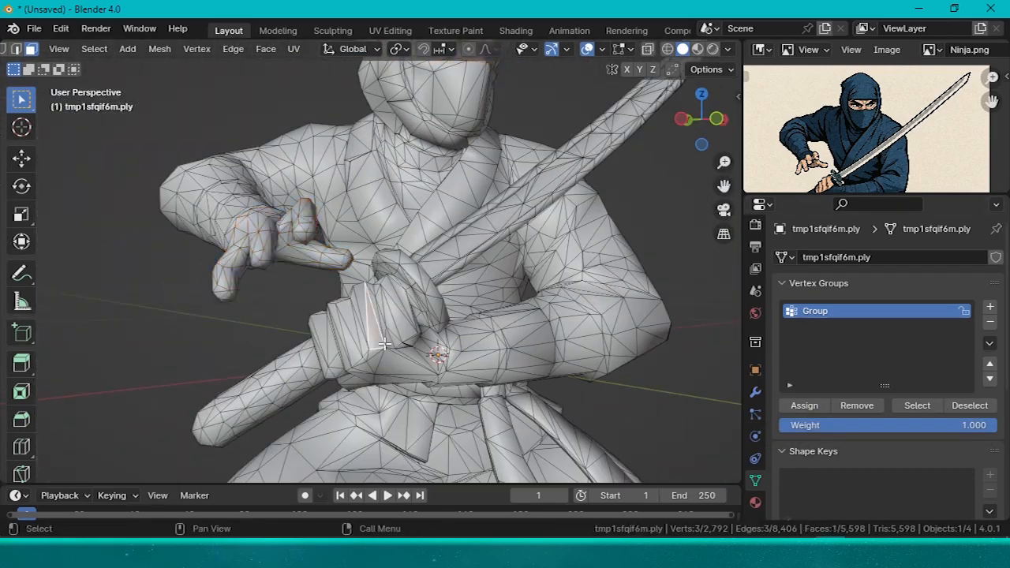
left_click_drag(380, 331, 365, 369)
mouse_move(365, 369)
middle_mouse_down()
mouse_move(497, 368)
mouse_move(410, 342)
middle_mouse_up()
key("c")
mouse_move(395, 332)
left_mouse_down()
mouse_move(412, 344)
mouse_move(377, 379)
left_mouse_up()
middle_click_drag(377, 379, 414, 348)
mouse_move(347, 395)
left_mouse_down()
mouse_move(320, 408)
mouse_move(359, 441)
left_mouse_up()
right_click(359, 440)
middle_click_drag(359, 440, 348, 308)
key("c")
mouse_move(300, 272)
left_mouse_down()
mouse_move(354, 240)
mouse_move(394, 339)
left_mouse_up()
right_click(394, 339)
Complete the gripping hand's face selection, assign it to the vertex group and reselect the group to check its coverage.
middle_click_drag(394, 339, 363, 314)
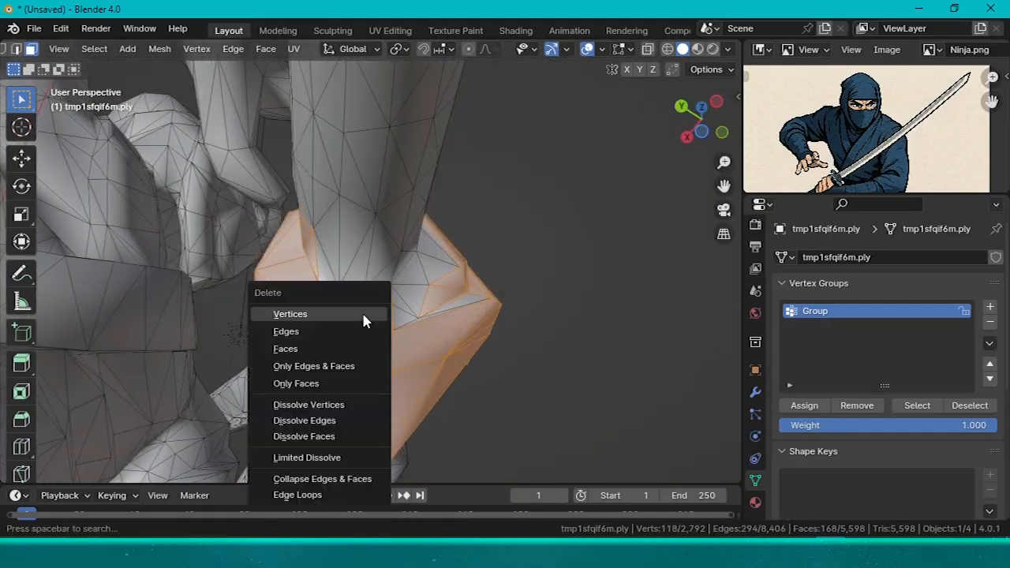
right_click(566, 292)
middle_click_drag(566, 292, 481, 355)
left_click(351, 315, "shift")
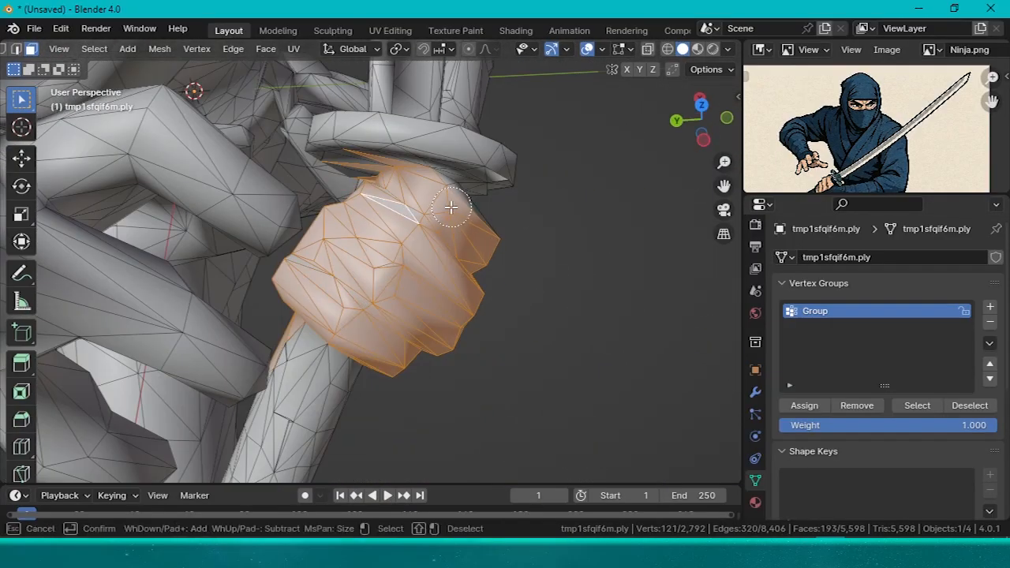
left_click_drag(453, 206, 475, 199)
right_click(476, 202)
scroll(536, 278, "down", 7)
left_click(805, 405)
key("alt+a")
left_click(916, 406)
Select the missed faces on the back of the gripping hand, add them to the vertex group and select the whole group.
middle_click_drag(552, 331, 453, 295)
key("alt+a")
key("c")
left_click(387, 282)
left_click(970, 411)
scroll(426, 304, "up", 2)
left_click(426, 306, "shift")
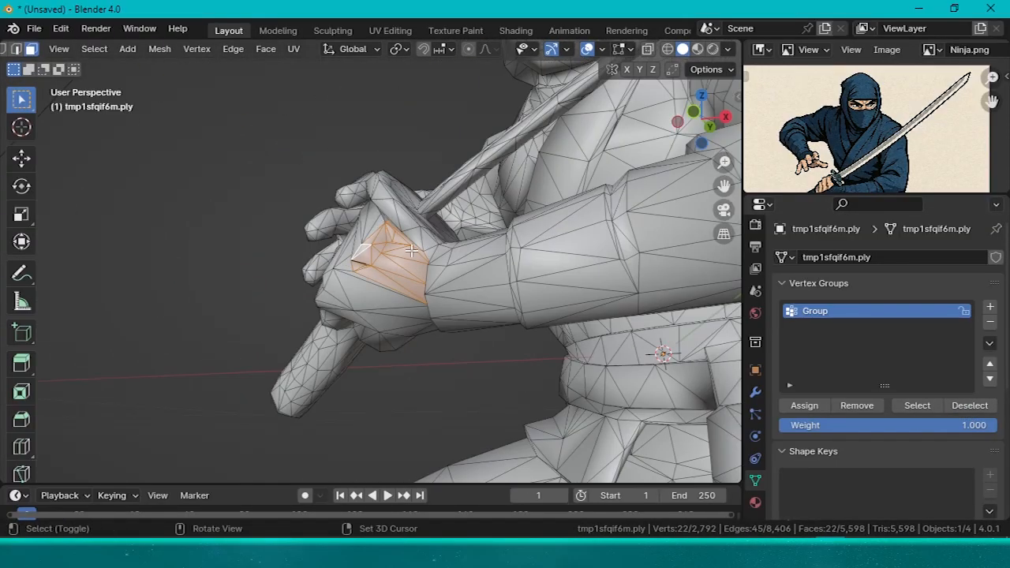
scroll(362, 272, "up", 10)
left_click(342, 282, "shift")
scroll(342, 282, "down", 11)
left_click(790, 409)
left_click(910, 407)
Assign the skin material Material.001 to the selected eye-area and hand faces and display the model in Material Preview.
scroll(332, 245, "down", 5)
middle_click_drag(322, 235, 412, 310)
left_click(756, 501)
left_click(826, 278)
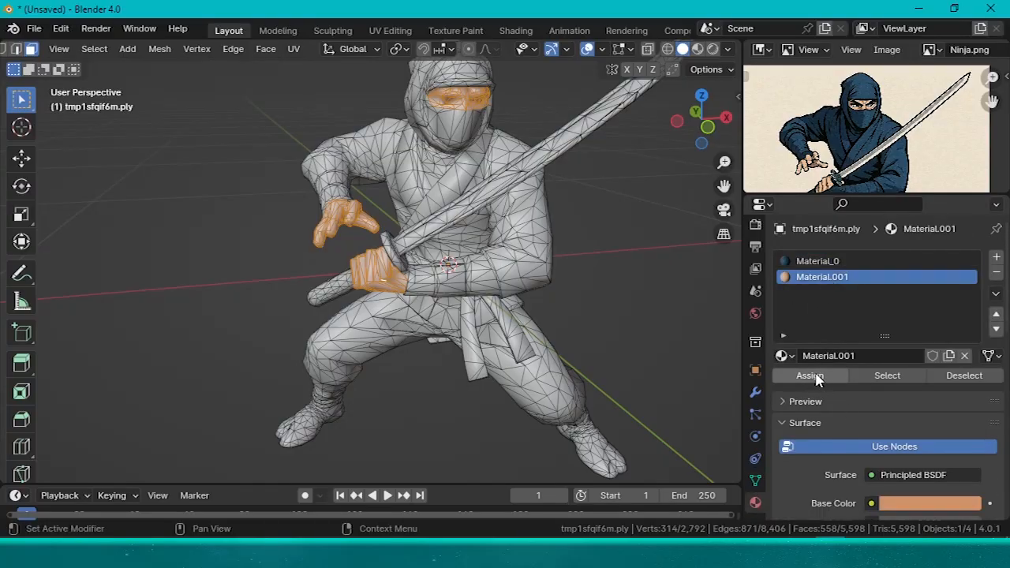
left_click(696, 49)
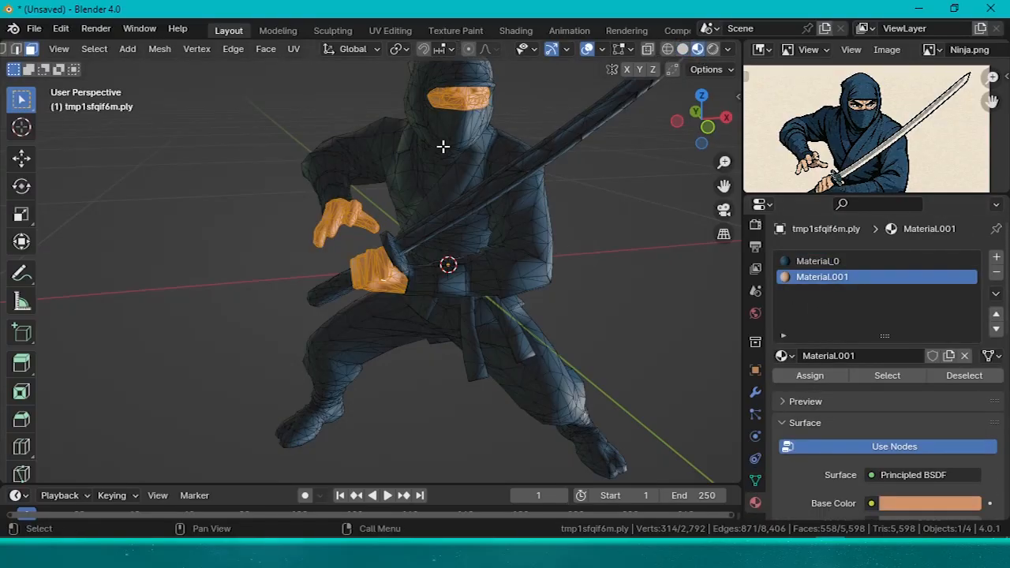
Clear the face selection, inspect the skin areas from several sides and return to Object Mode.
left_click(473, 357)
middle_click_drag(473, 371, 445, 295)
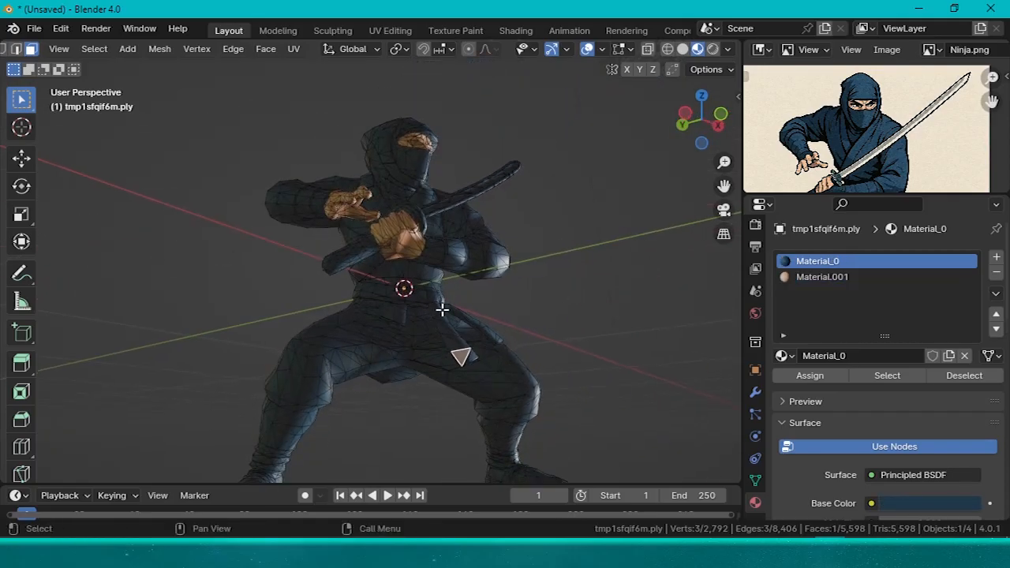
middle_click_drag(564, 201, 498, 234)
key("ctrl+Tab")
left_click(405, 231)
scroll(494, 277, "down", 2)
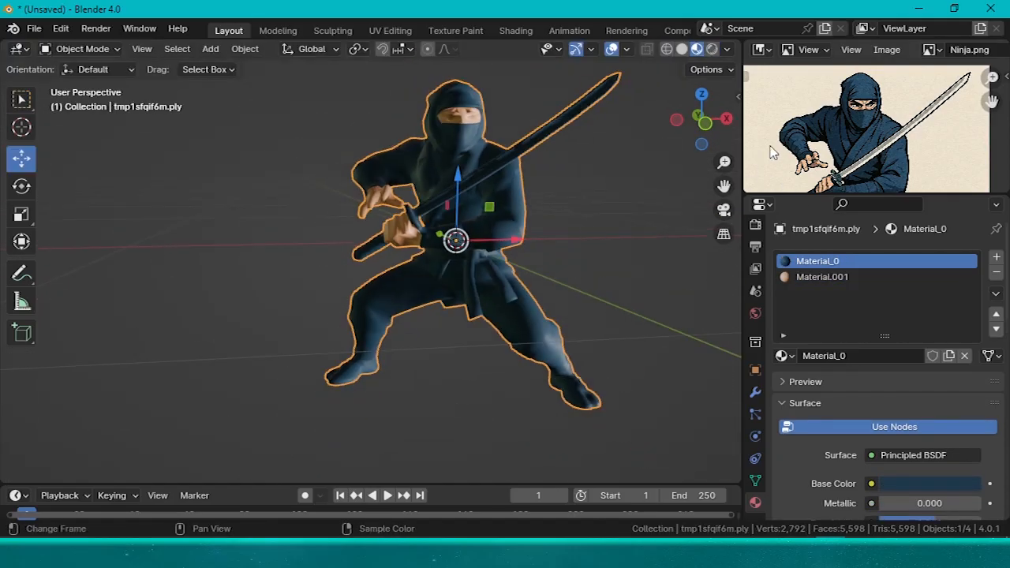
Return to Object Mode and inspect the fully coloured ninja from several sides in rendered and Material Preview shading.
scroll(754, 155, "down", 3)
middle_click_drag(592, 226, 399, 330)
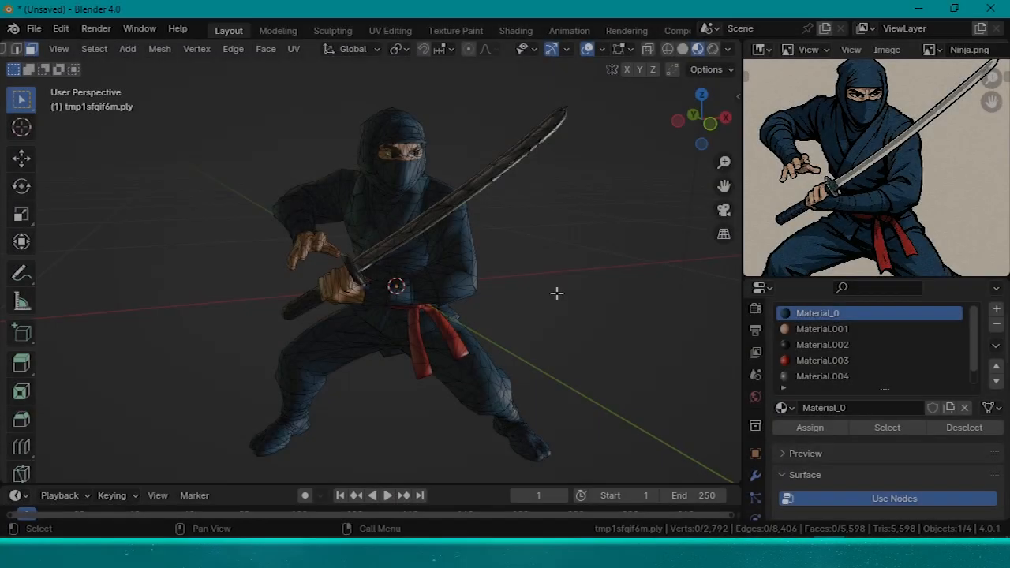
middle_click_drag(557, 293, 421, 202)
key("Tab")
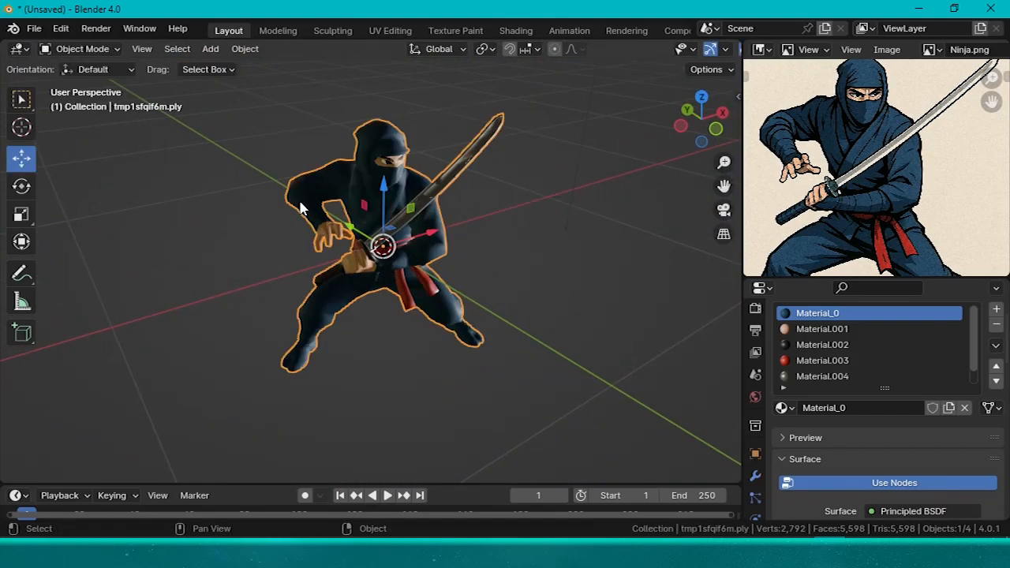
middle_click_drag(482, 222, 464, 324)
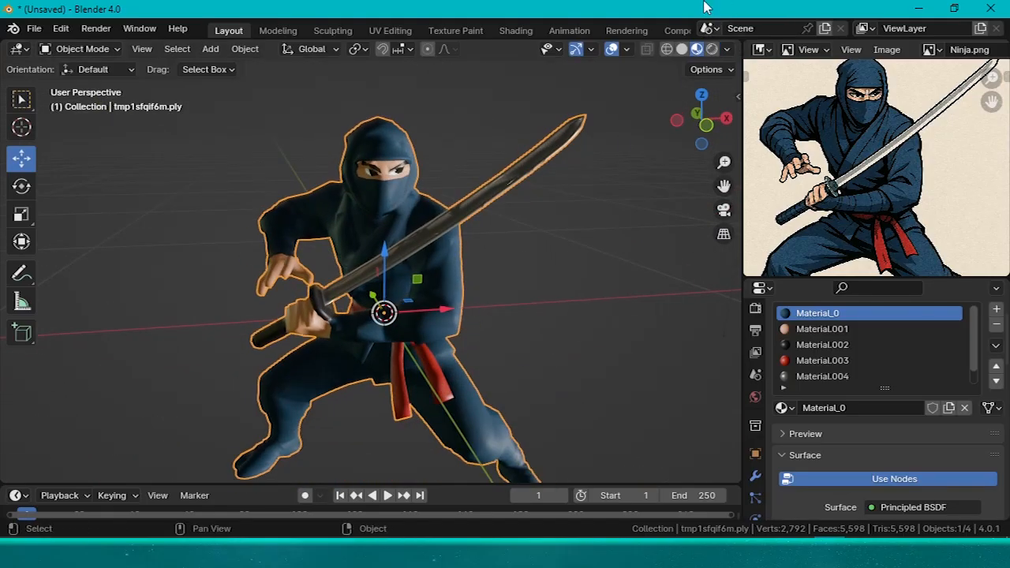
left_click(712, 48)
left_click(700, 48)
middle_click_drag(533, 316, 542, 278)
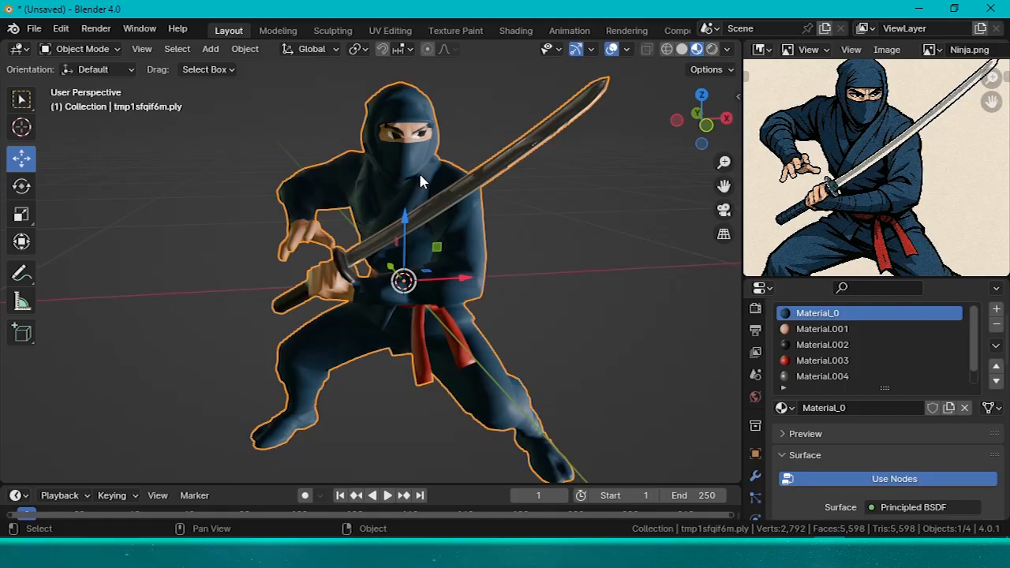
Render a test image of the scene and align the camera to the current front view of the ninja.
key("F12")
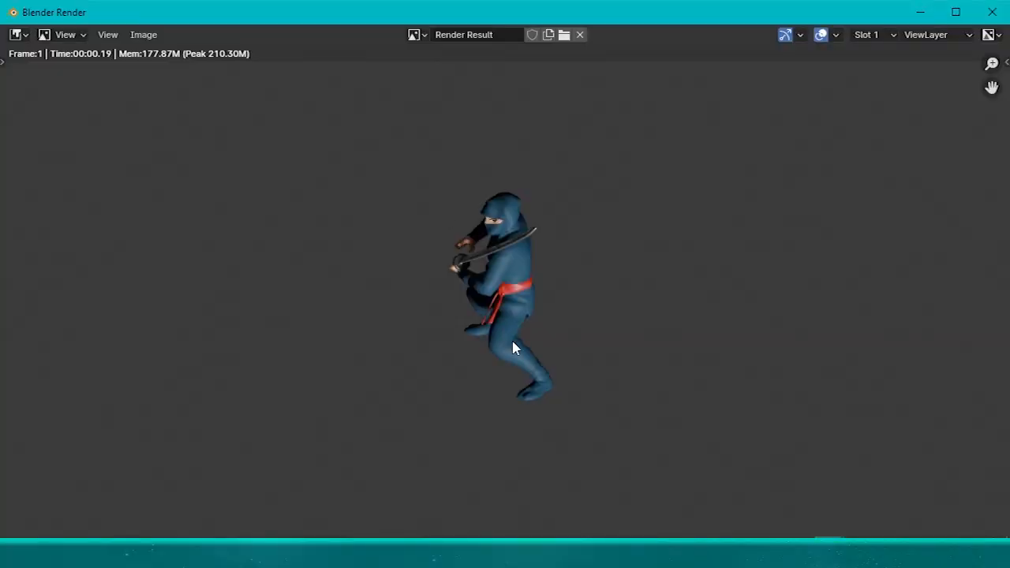
key("Escape")
key("KP_0")
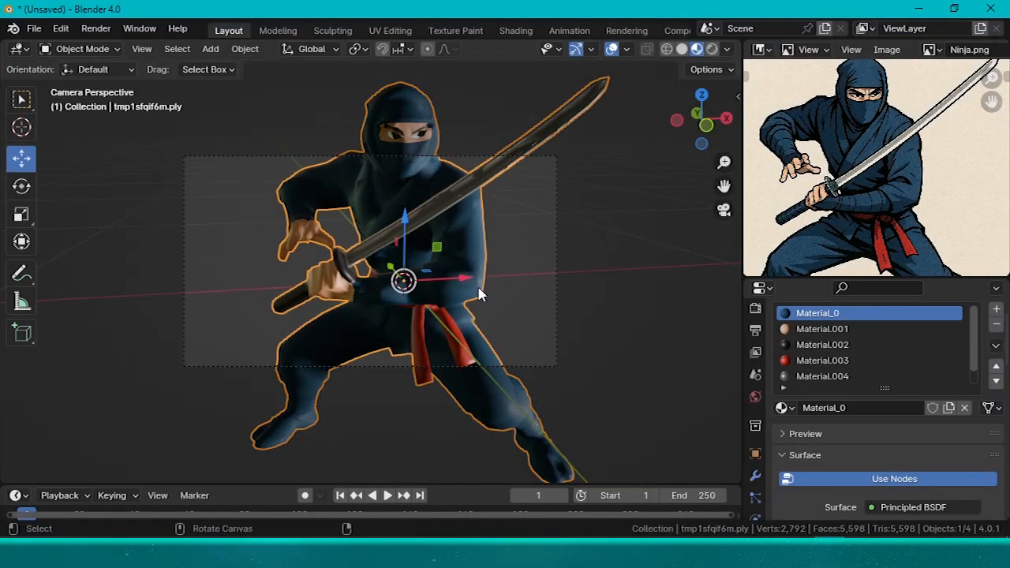
Move the camera backward with walk navigation until the whole ninja fits the frame, and render the image.
left_click(252, 157)
key("shift+grave")
key("s")
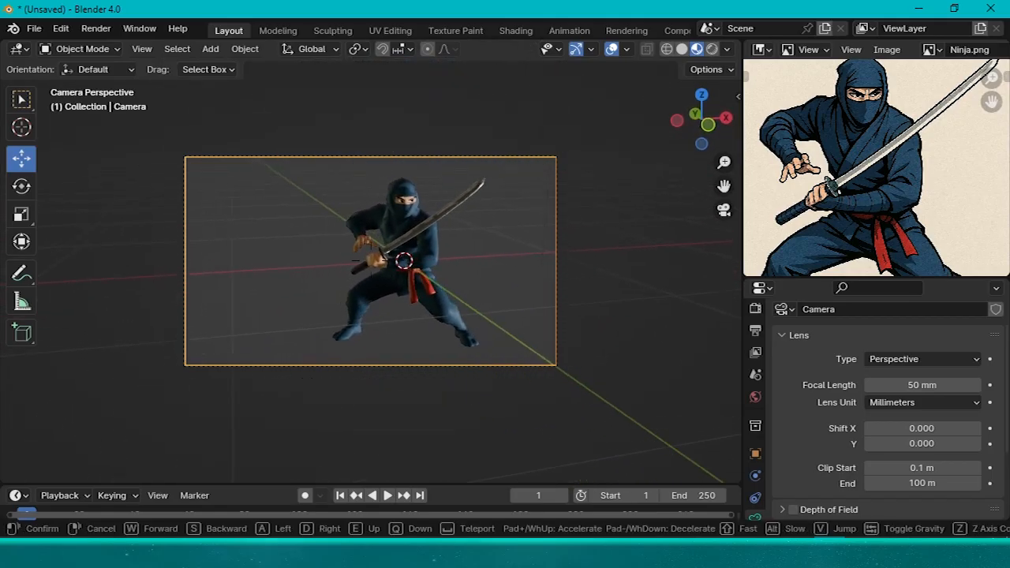
left_click(531, 285)
key("F12")
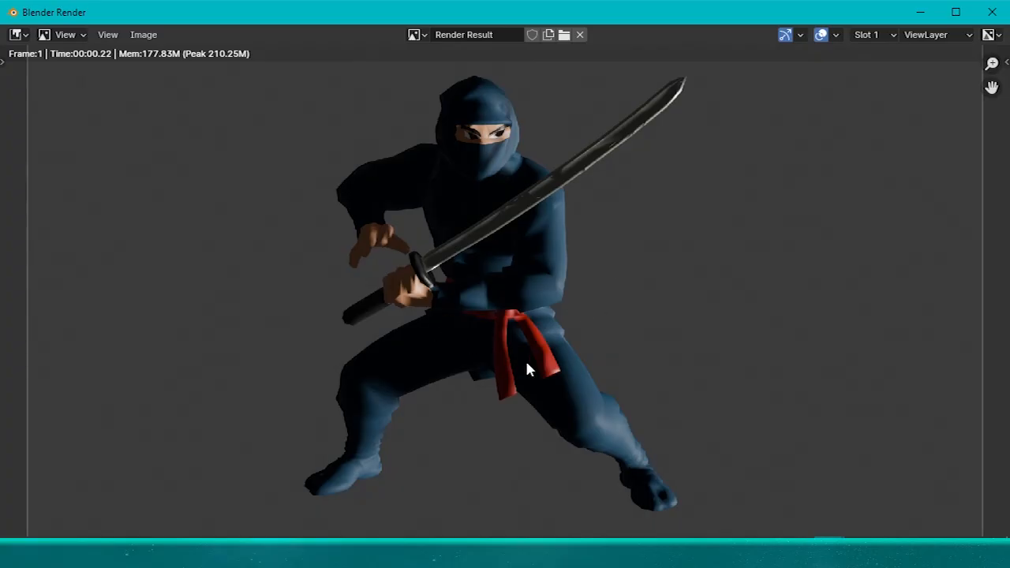
key("Escape")
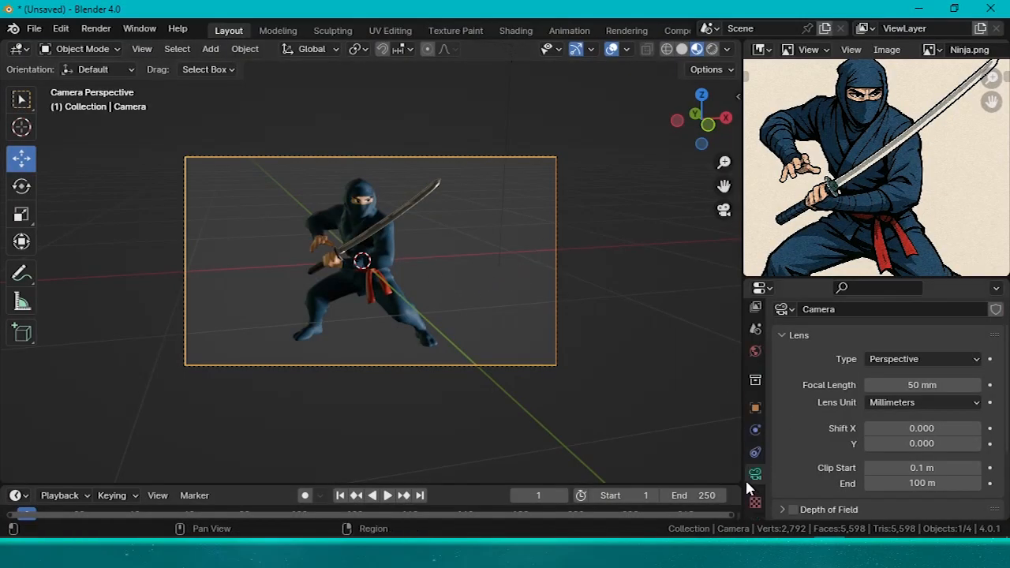
Add a Subdivision Surface modifier to the ninja and set its render level to 1.
left_click(755, 453)
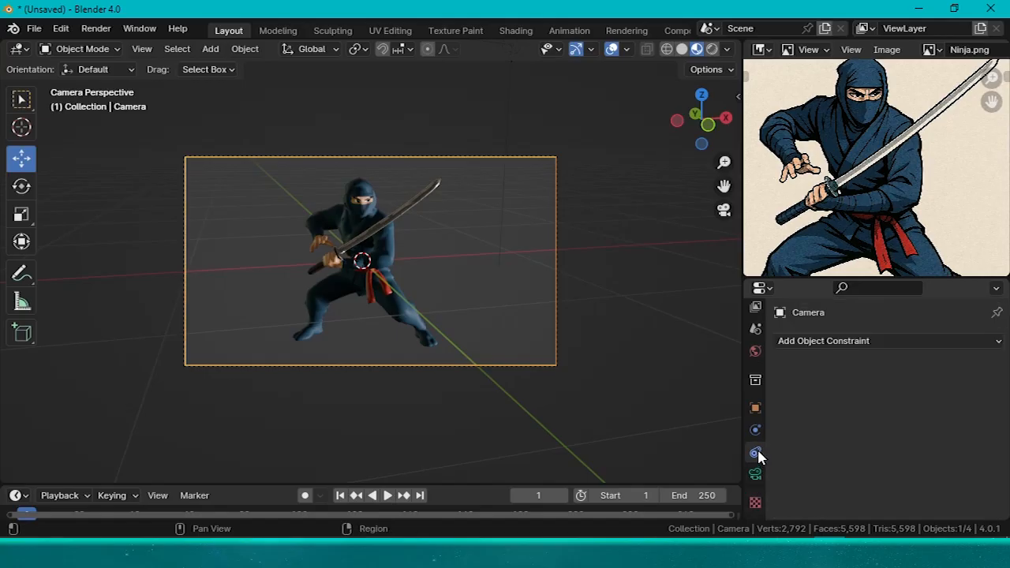
left_click(408, 288)
left_click(755, 476)
left_click(813, 361)
left_click(813, 377)
left_click(814, 408)
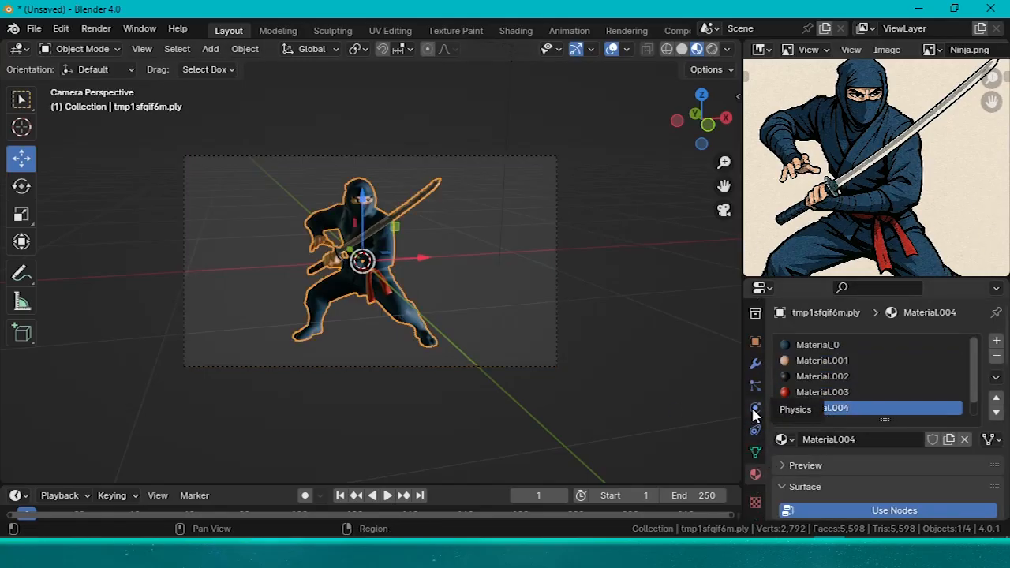
left_click(755, 363)
left_click(804, 342)
mouse_move(757, 340)
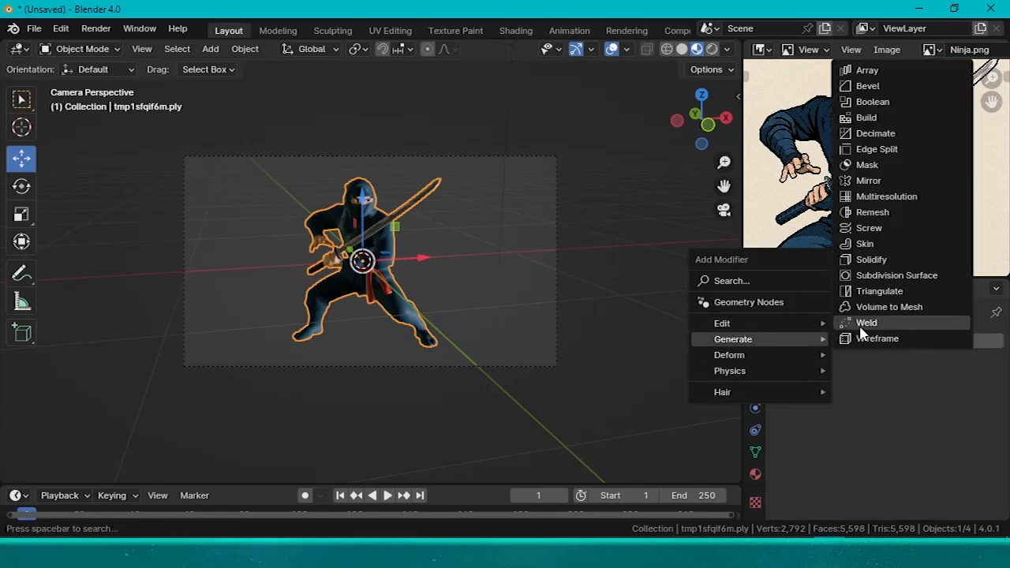
left_click(884, 275)
left_click(870, 463)
Render the smoothed ninja, examine the whole image and look at the model from another angle.
scroll(379, 227, "up", 4)
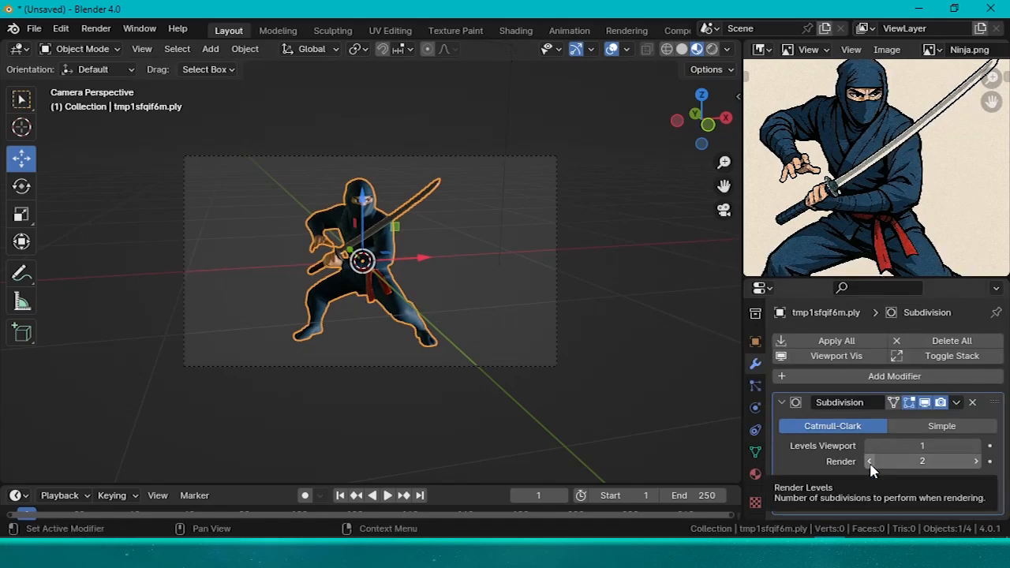
scroll(380, 227, "down", 4)
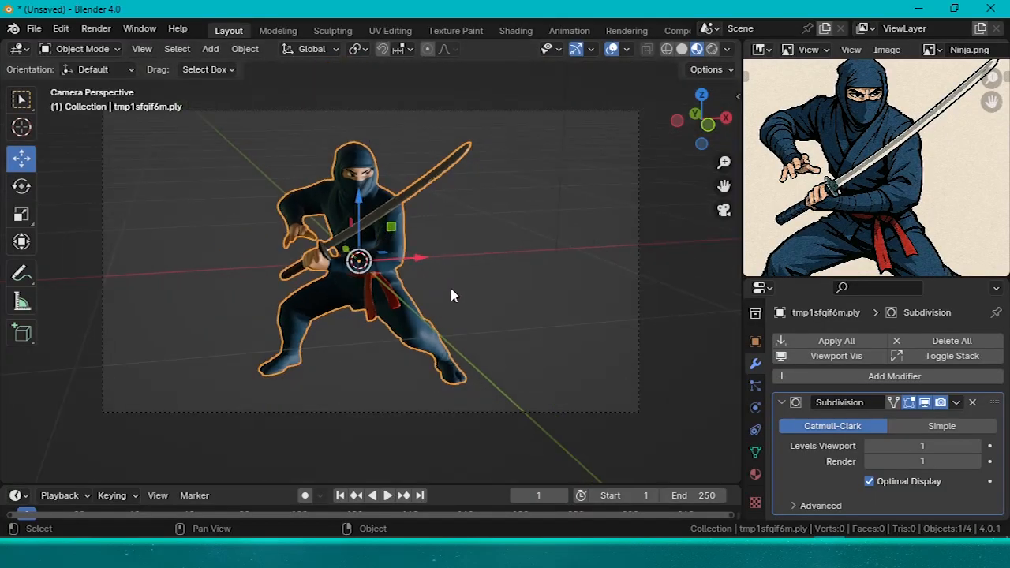
key("F12")
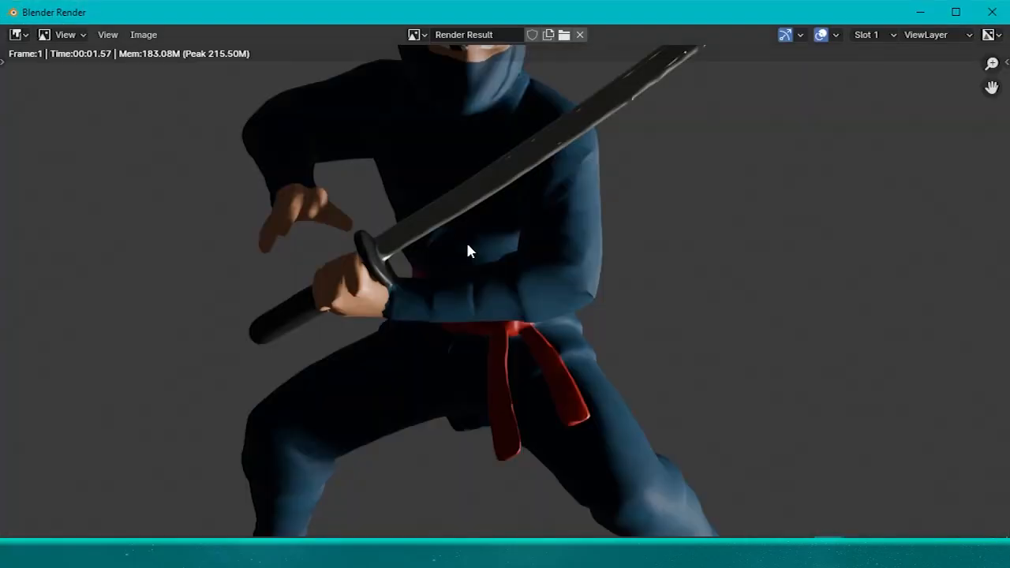
scroll(470, 251, "down", 2)
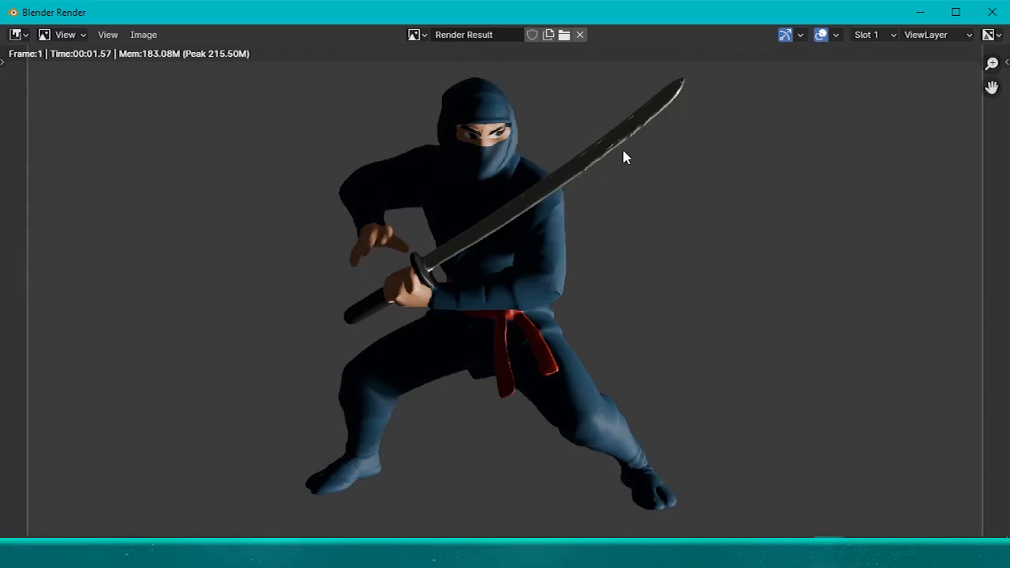
key("Escape")
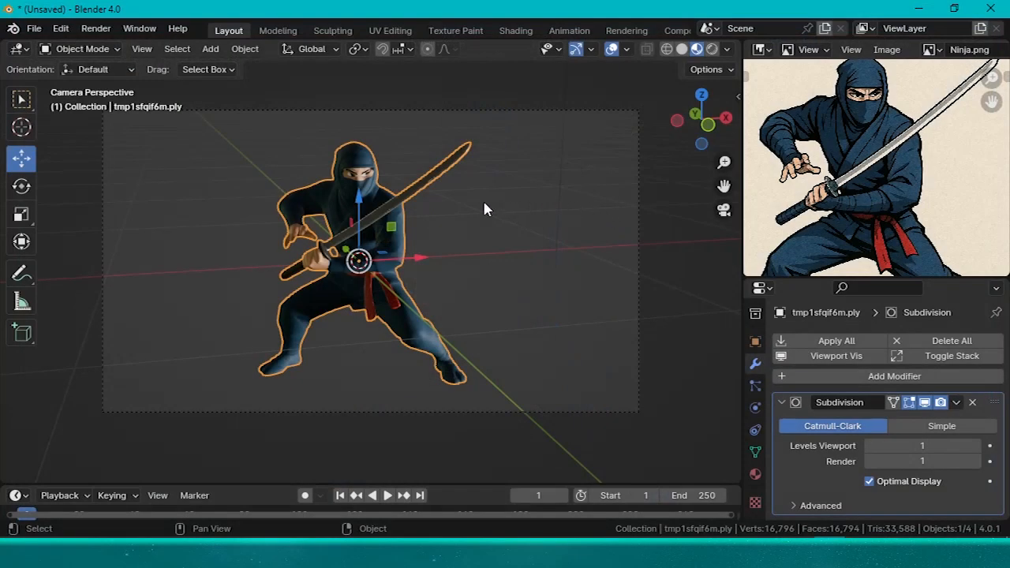
middle_click_drag(447, 229, 476, 214)
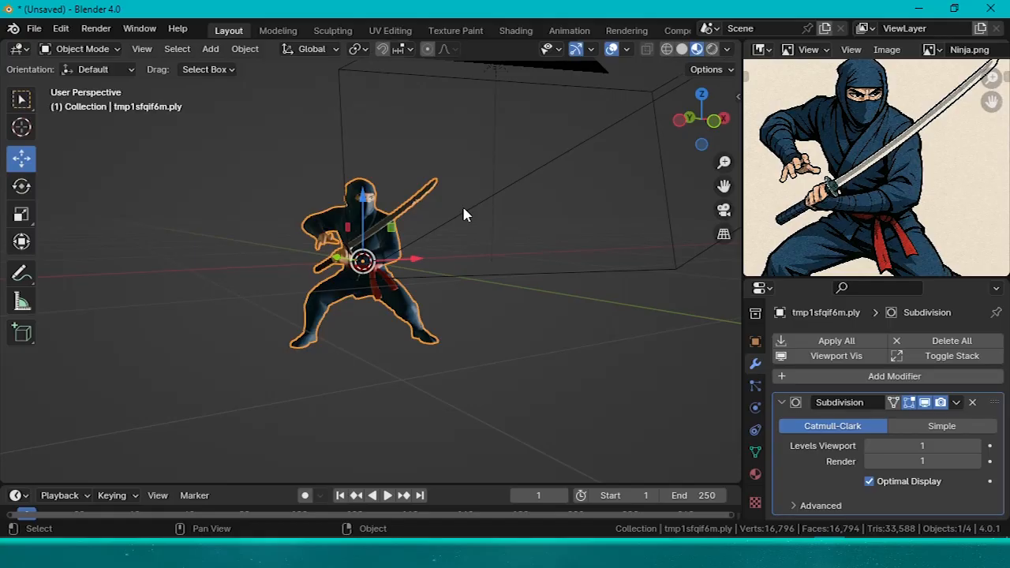
scroll(815, 197, "down", 2)
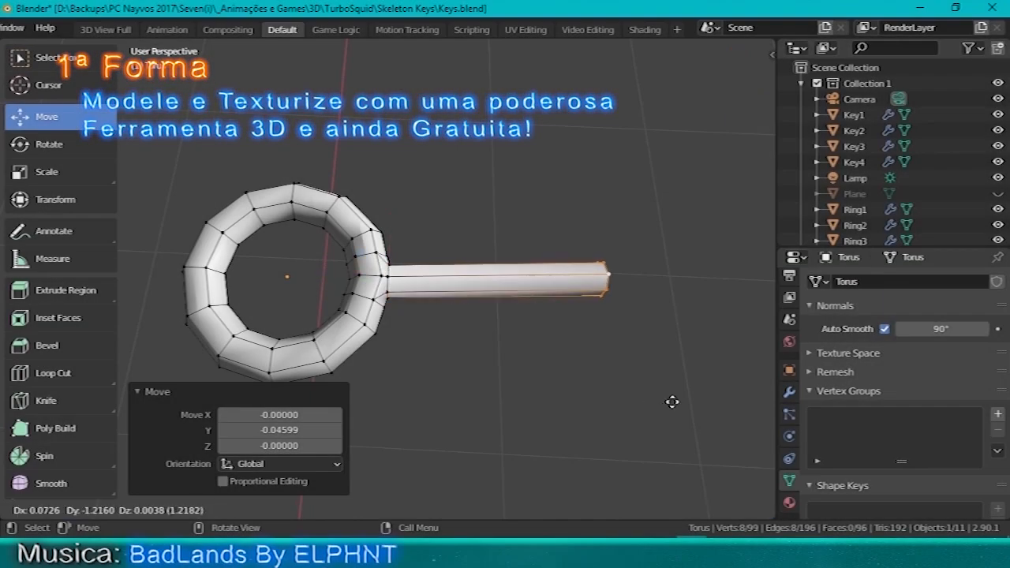
Move the end vertices of the key's shaft to lengthen it and open the Base Color of Material2 for editing.
scroll(672, 401, "down", 5)
key("g")
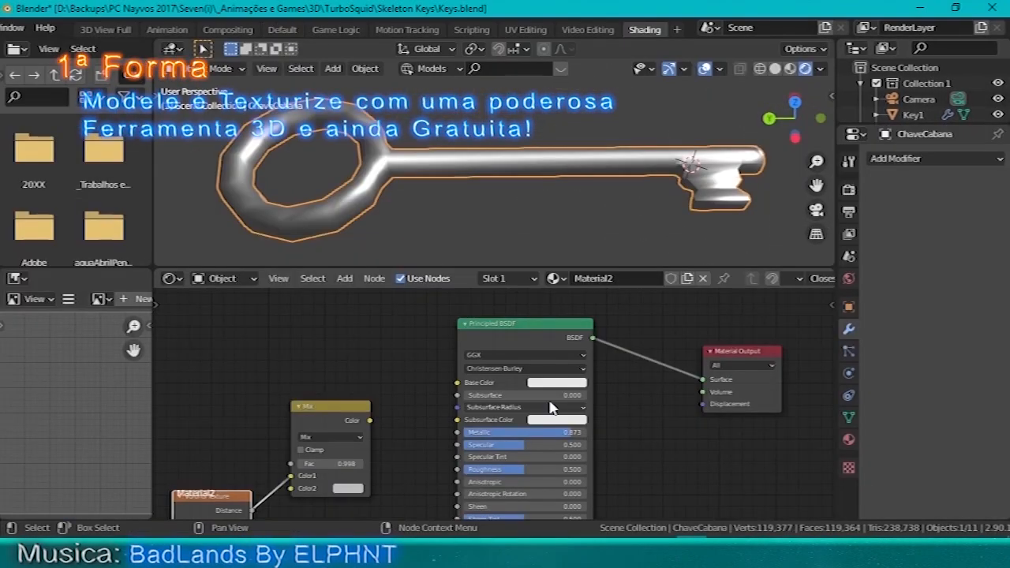
left_click(557, 383)
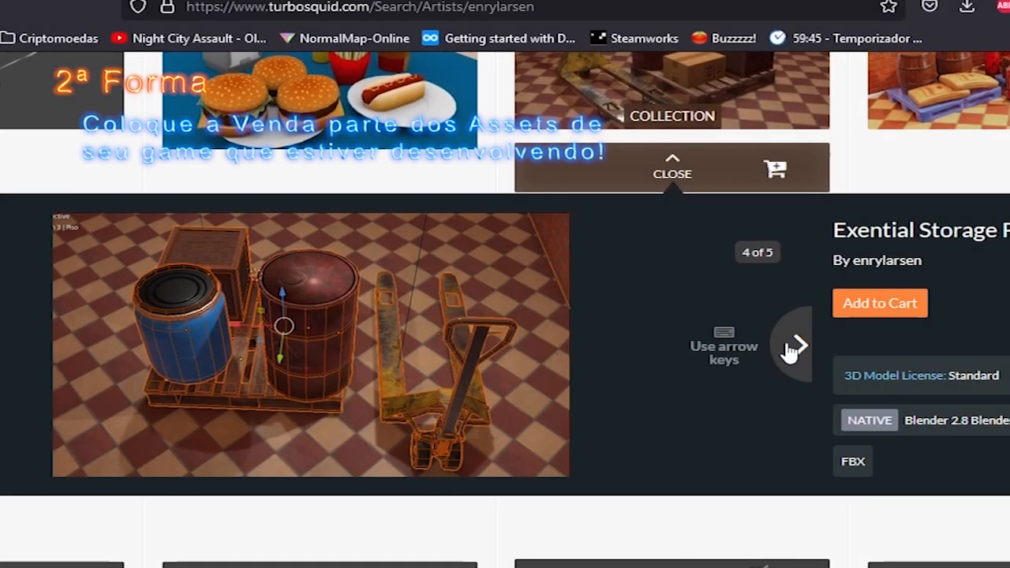
Switch to TurboSquid in the browser and view the last preview image of the pallet and barrels collection.
left_click(794, 342)
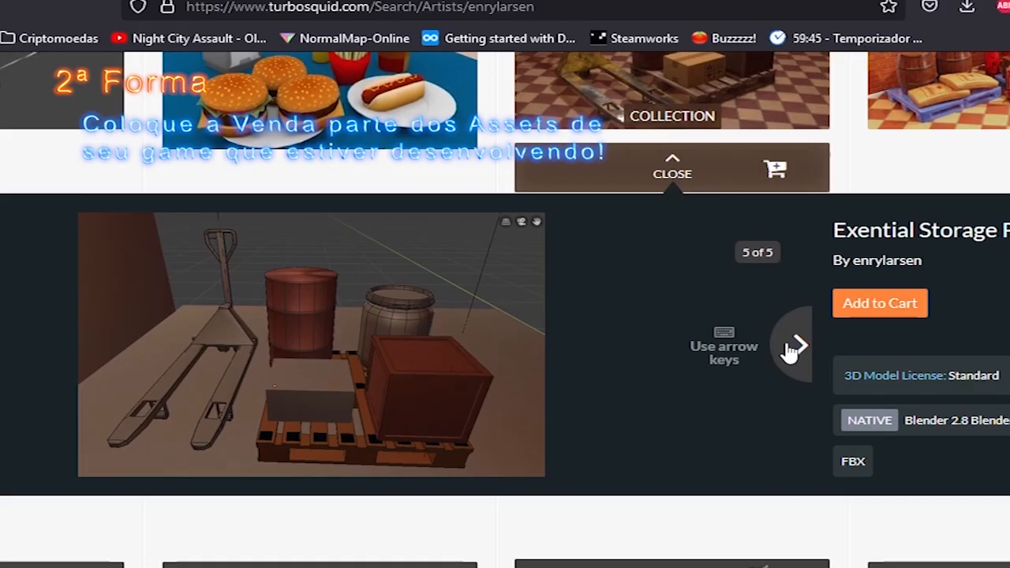
scroll(981, 363, "up", 4)
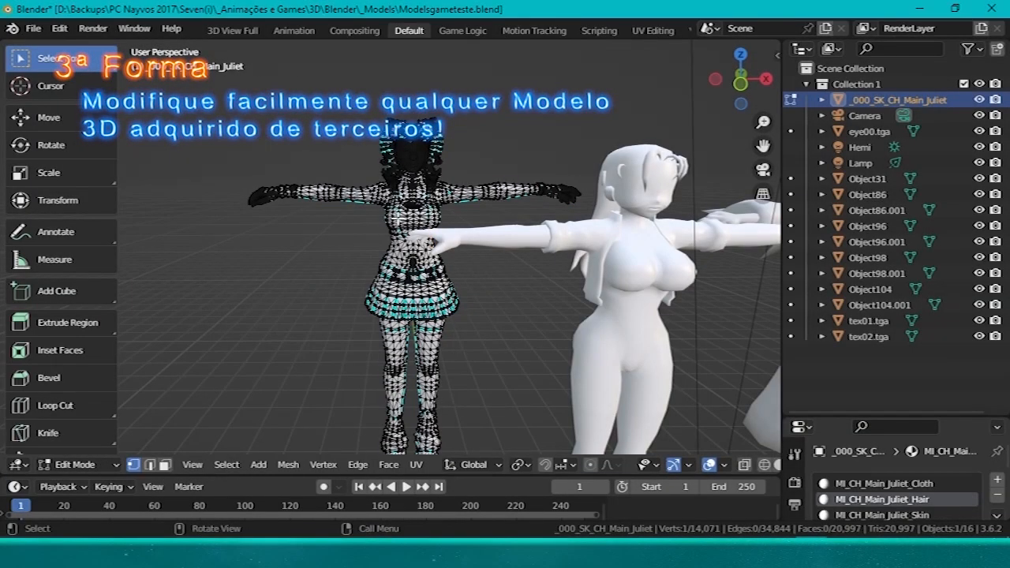
scroll(413, 213, "up", 12)
scroll(412, 214, "down", 8)
scroll(413, 214, "up", 4)
middle_click_drag(505, 227, 552, 236)
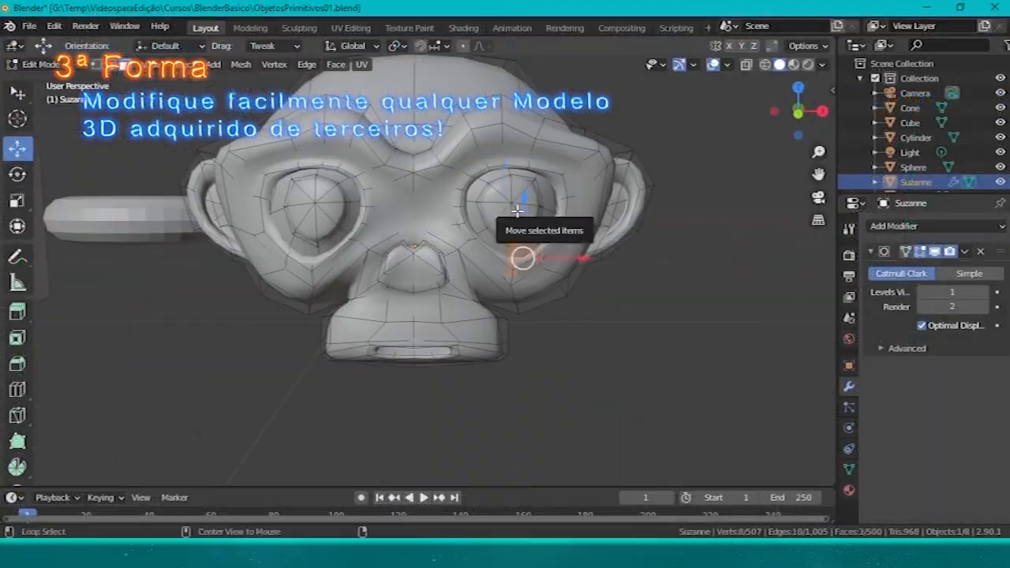
right_click(435, 412)
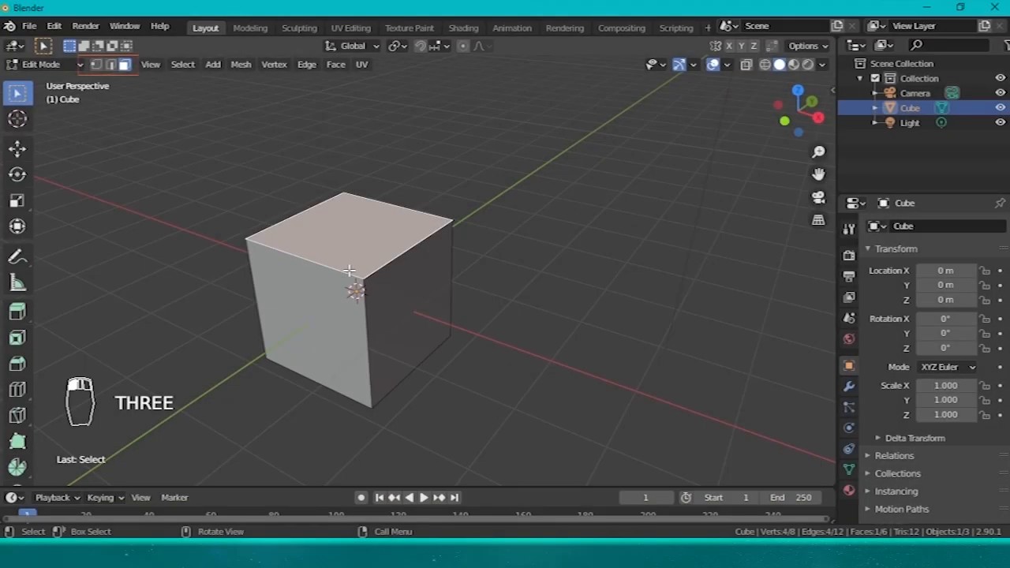
Delete the cube's top face to open it and return to Object Mode.
key("x")
left_click(266, 269)
middle_click_drag(266, 273, 478, 342)
key("Tab")
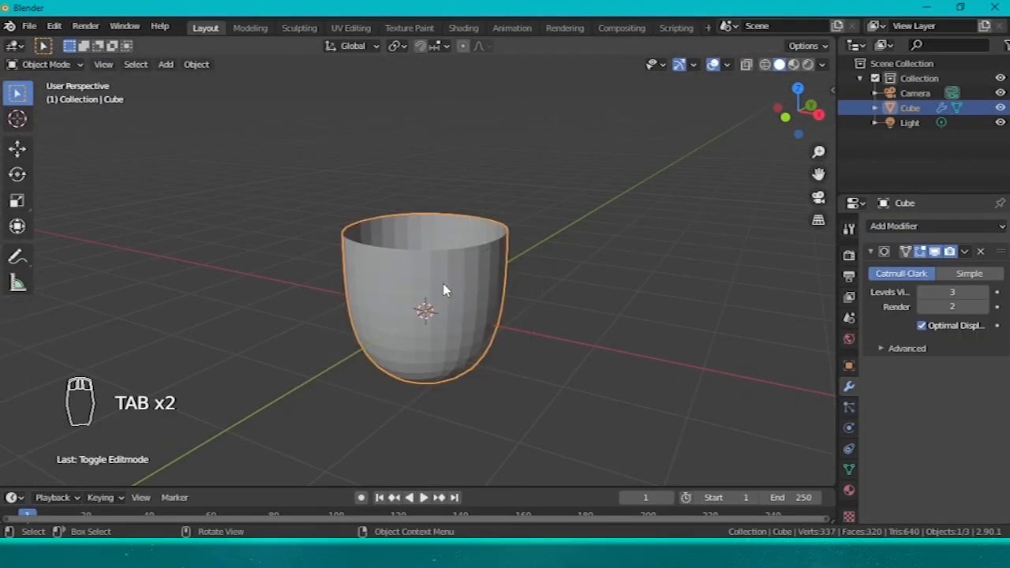
Select a side face of the open cube, return to Object Mode and add another modifier to the object.
key("Tab")
left_click(494, 278)
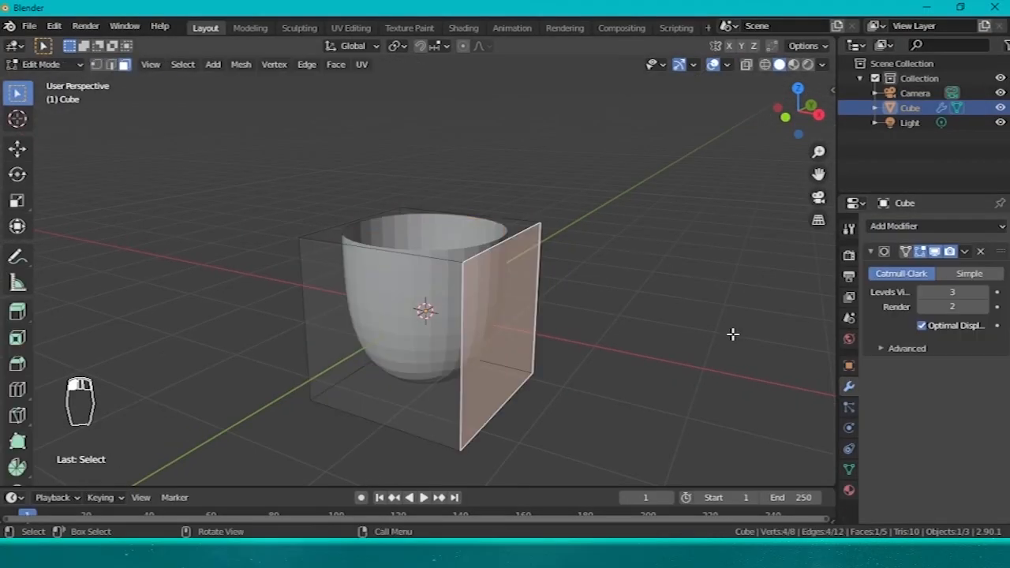
key("Tab")
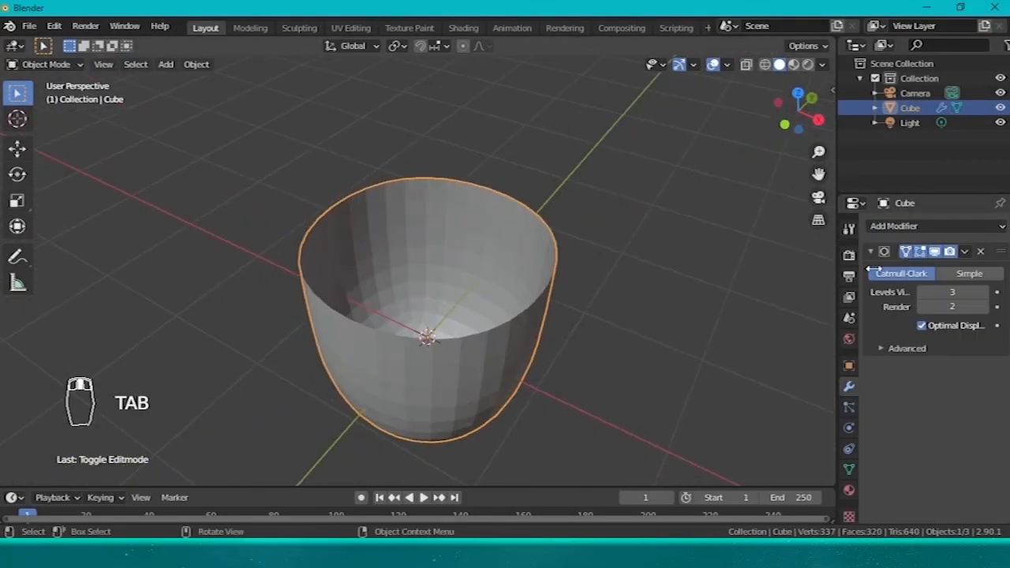
left_click(894, 226)
left_click(683, 452)
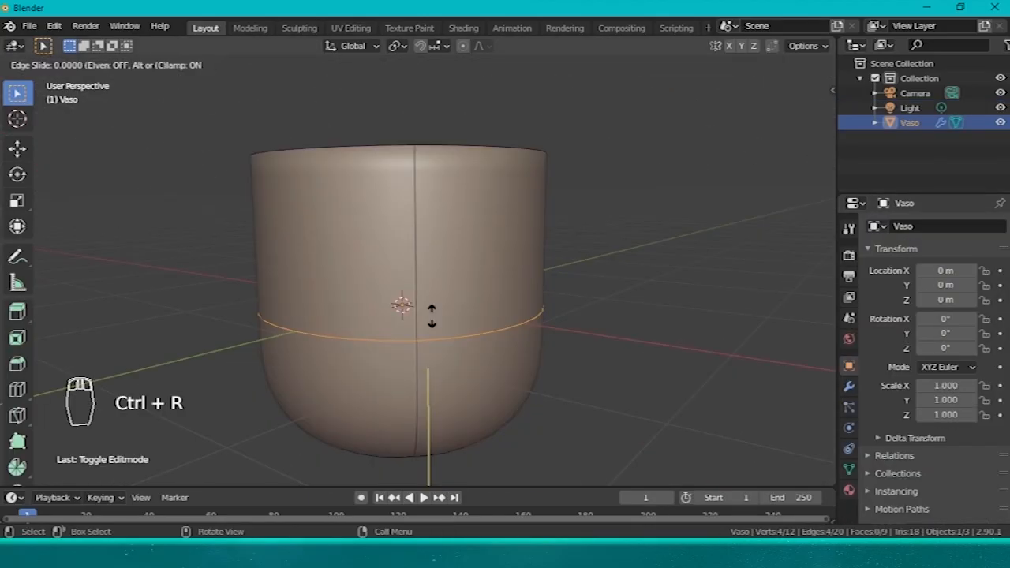
Add two edge loops around the lower half of the vase Vaso and scale each one to shape its body.
left_click(432, 316)
key("s")
left_click(631, 395)
middle_click_drag(623, 310, 618, 347)
key("ctrl+r")
left_click(402, 398)
left_click(402, 397)
key("s")
left_click(604, 394)
Raise and scale the upper edge loops of Vaso.002 to taper the glass body into a bottle's shoulder and narrow opening.
scroll(473, 300, "down", 4)
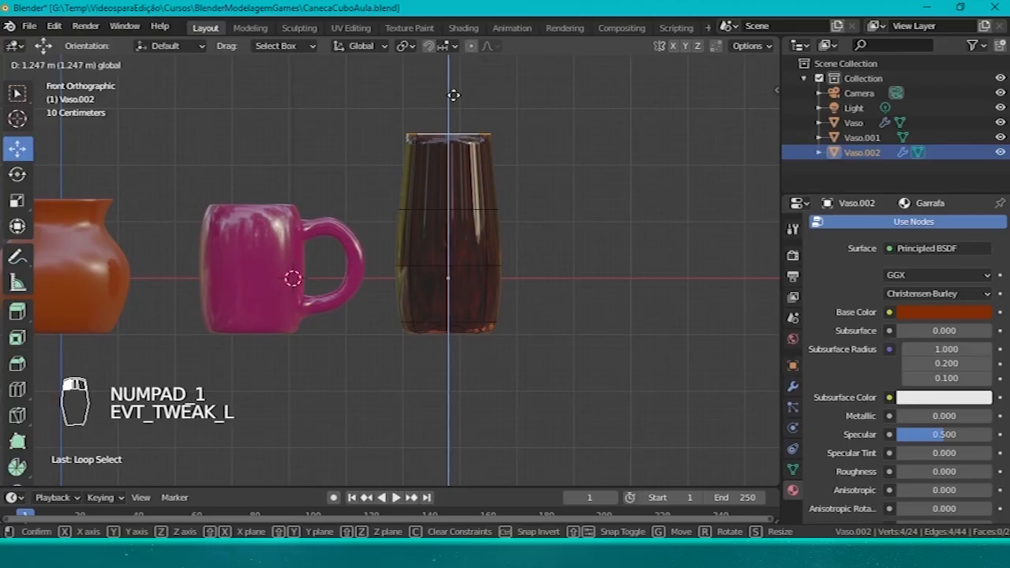
left_click(475, 210, "alt")
key("s")
left_click(565, 270)
left_click(428, 135, "alt")
key("s")
left_click(498, 166)
left_click(475, 210, "alt")
left_click_drag(450, 153, 450, 120)
key("s")
Extrude the opening of Vaso.002 upward into a neck and add an edge loop beneath its lip.
key("KP_Decimal")
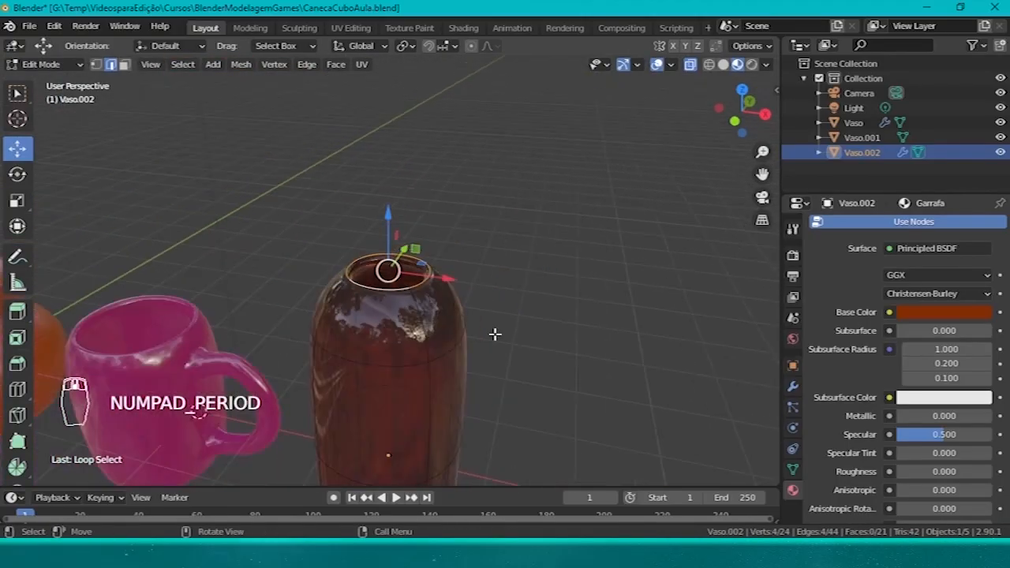
key("e")
left_click(548, 132)
key("ctrl+r")
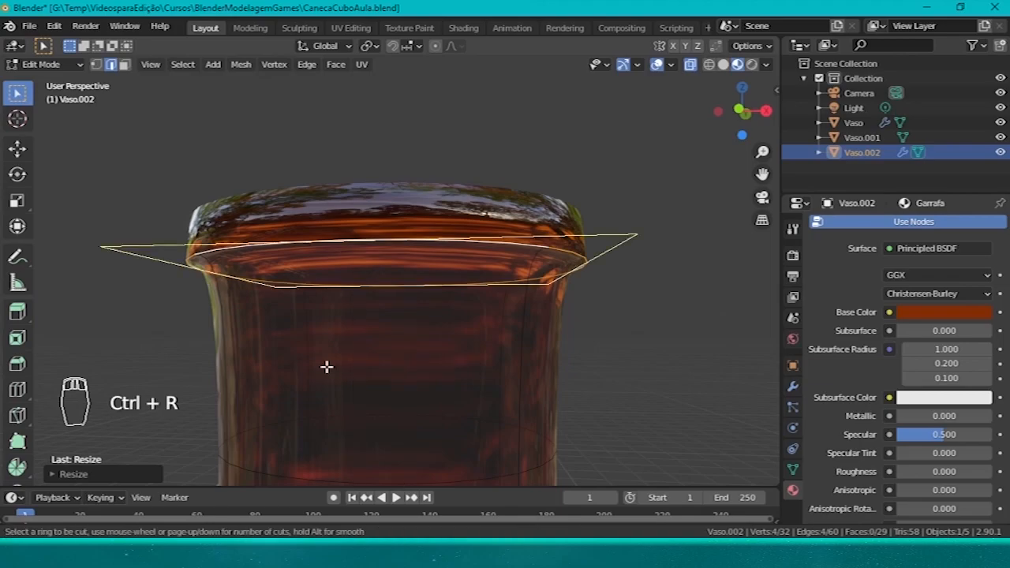
left_click(327, 366)
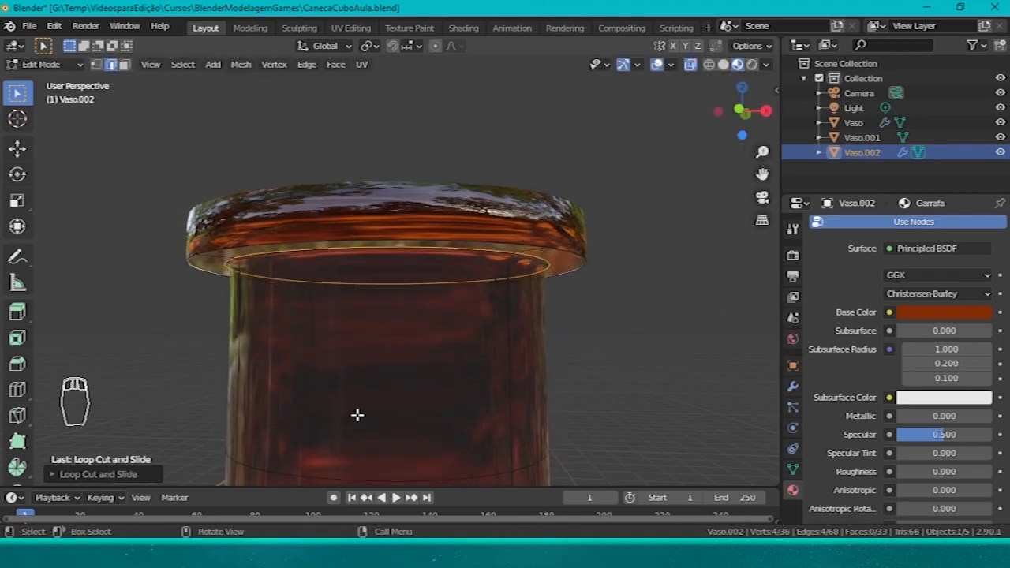
left_click(533, 365, "alt")
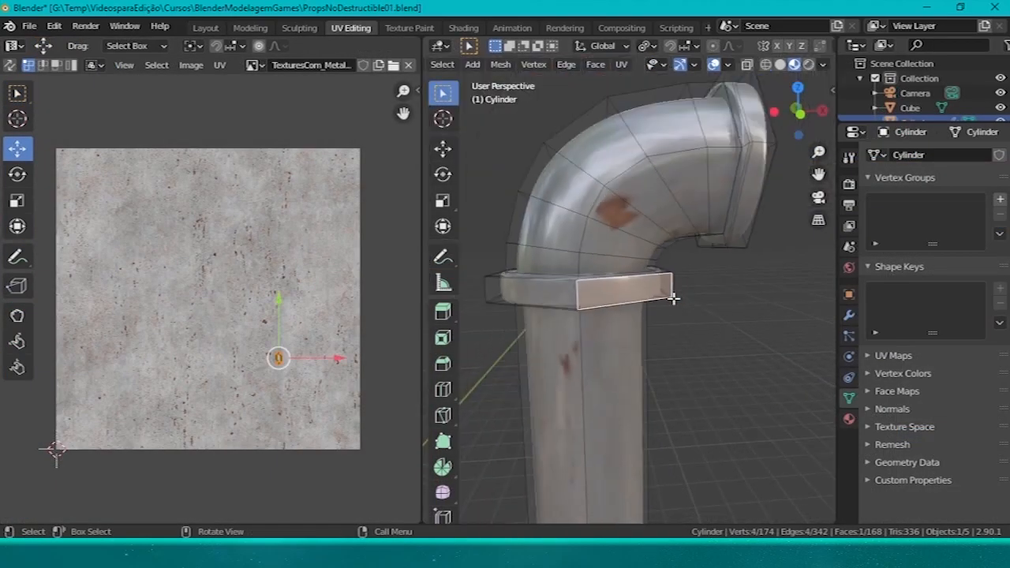
Inspect the metal pipe's collar from the other side and select one of its faces.
middle_click_drag(673, 297, 583, 320)
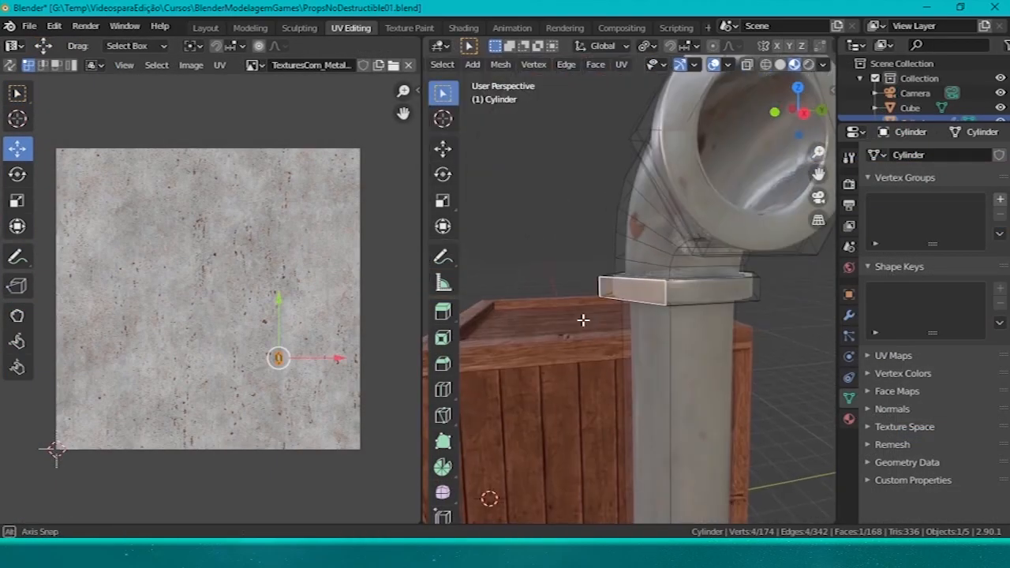
middle_click_drag(558, 362, 653, 309)
left_click(653, 308)
Move the recessed groove face of the FacaKabar knife blade down about 0.003 m and leave Edit Mode.
left_click(298, 410)
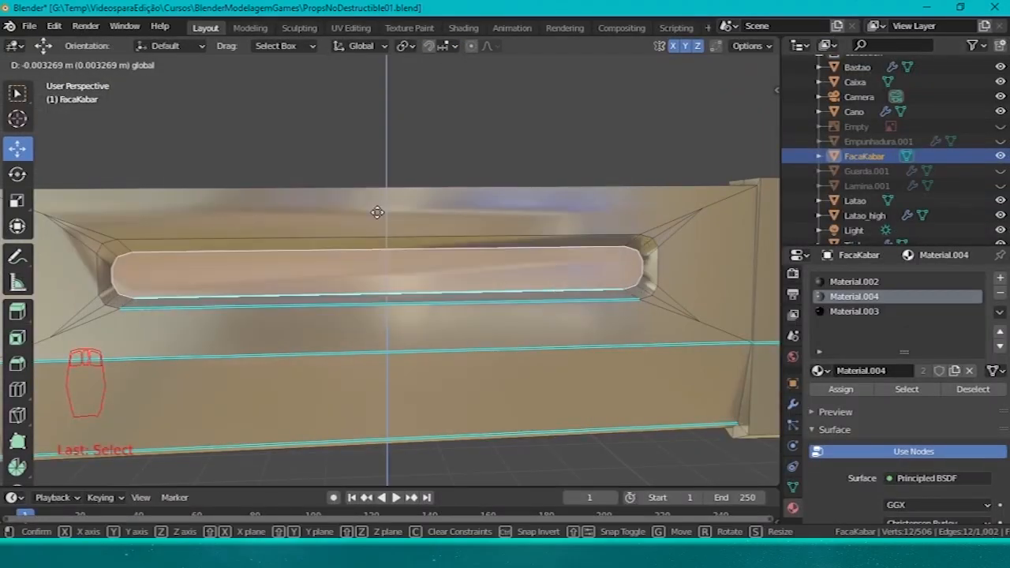
key("Tab")
scroll(339, 368, "down", 3)
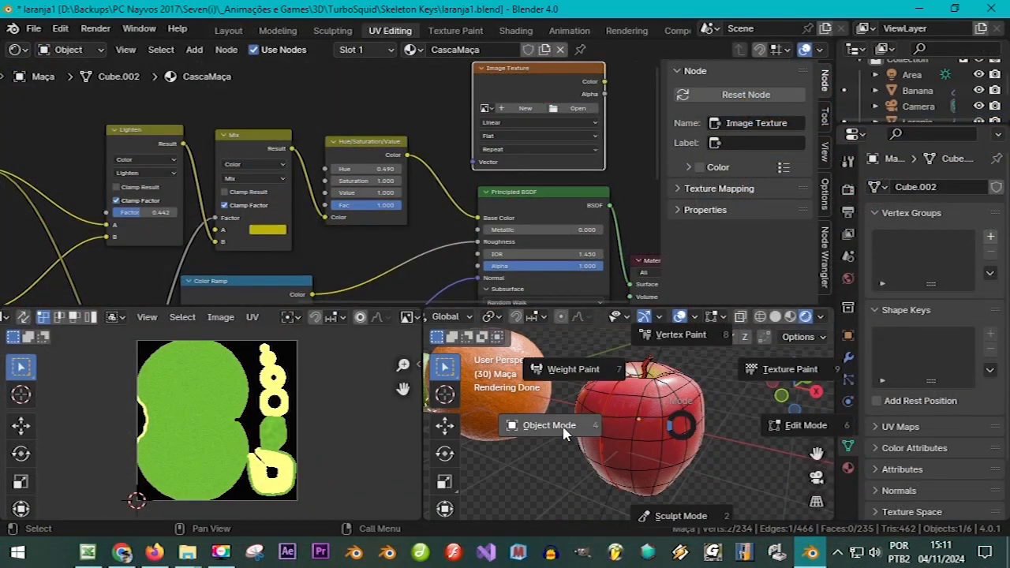
Return the apple to Object Mode and select several of the fruits together.
left_click(563, 432)
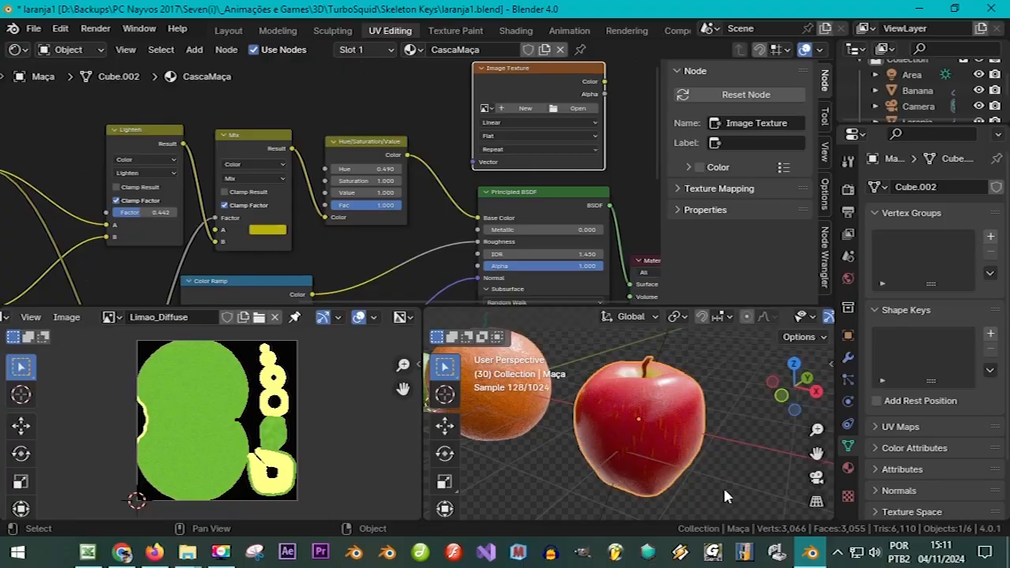
scroll(578, 448, "down", 6)
left_click(539, 394)
left_click(586, 407, "shift")
left_click(713, 450, "shift")
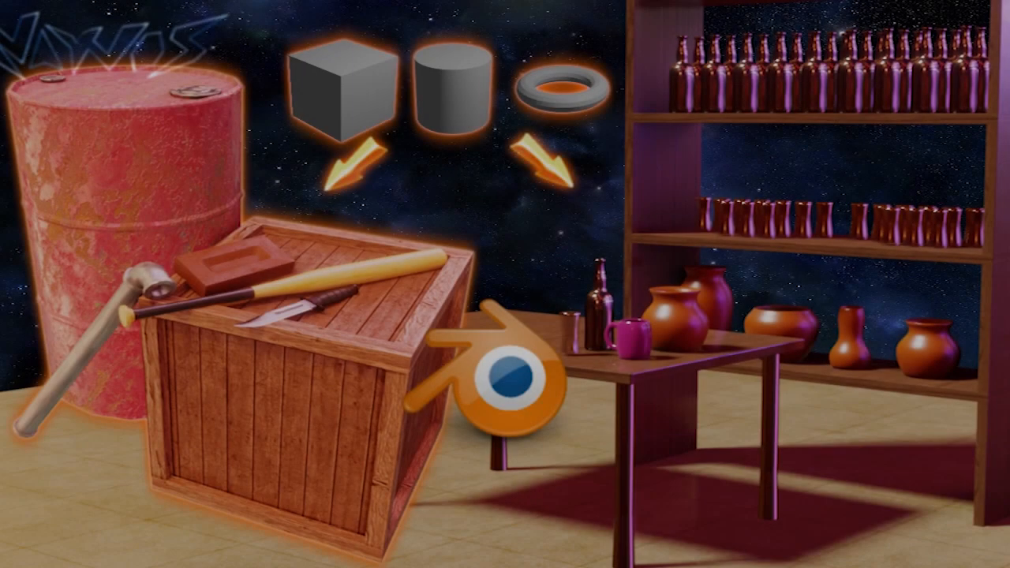